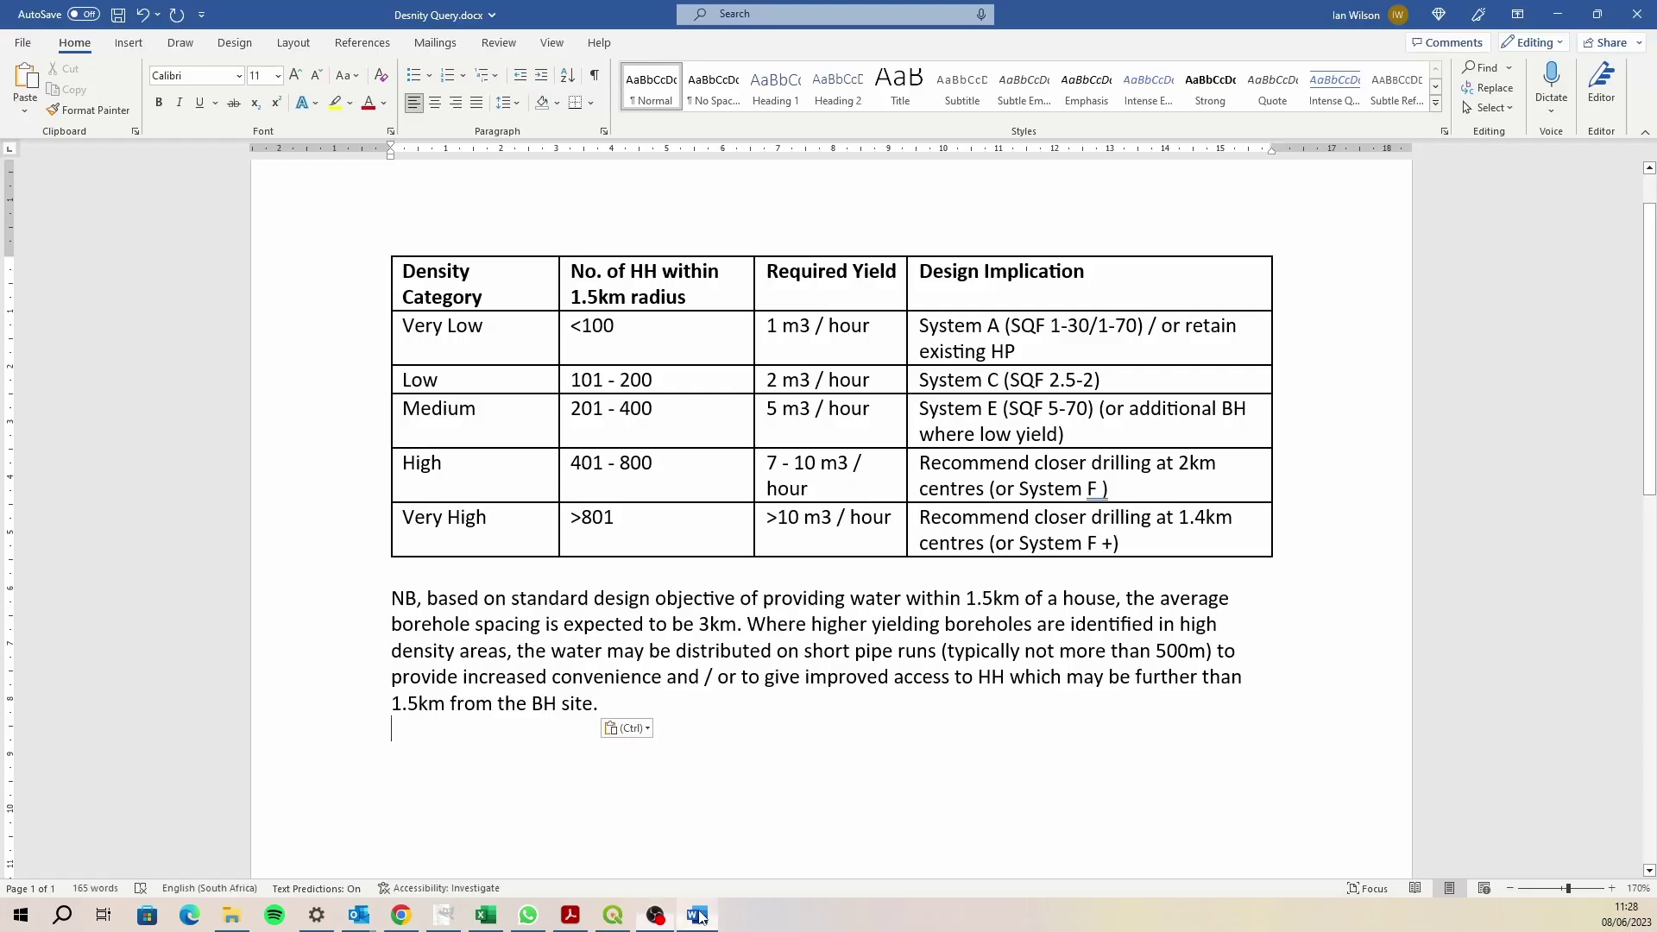
# - Bring Desnity Query.docx with the density category table to the front in Word
pyautogui.click(697, 915)
# - Review the household-density category table, then go back to the QGIS Burundi project
pyautogui.moveTo(370, 421)
pyautogui.click(618, 918)
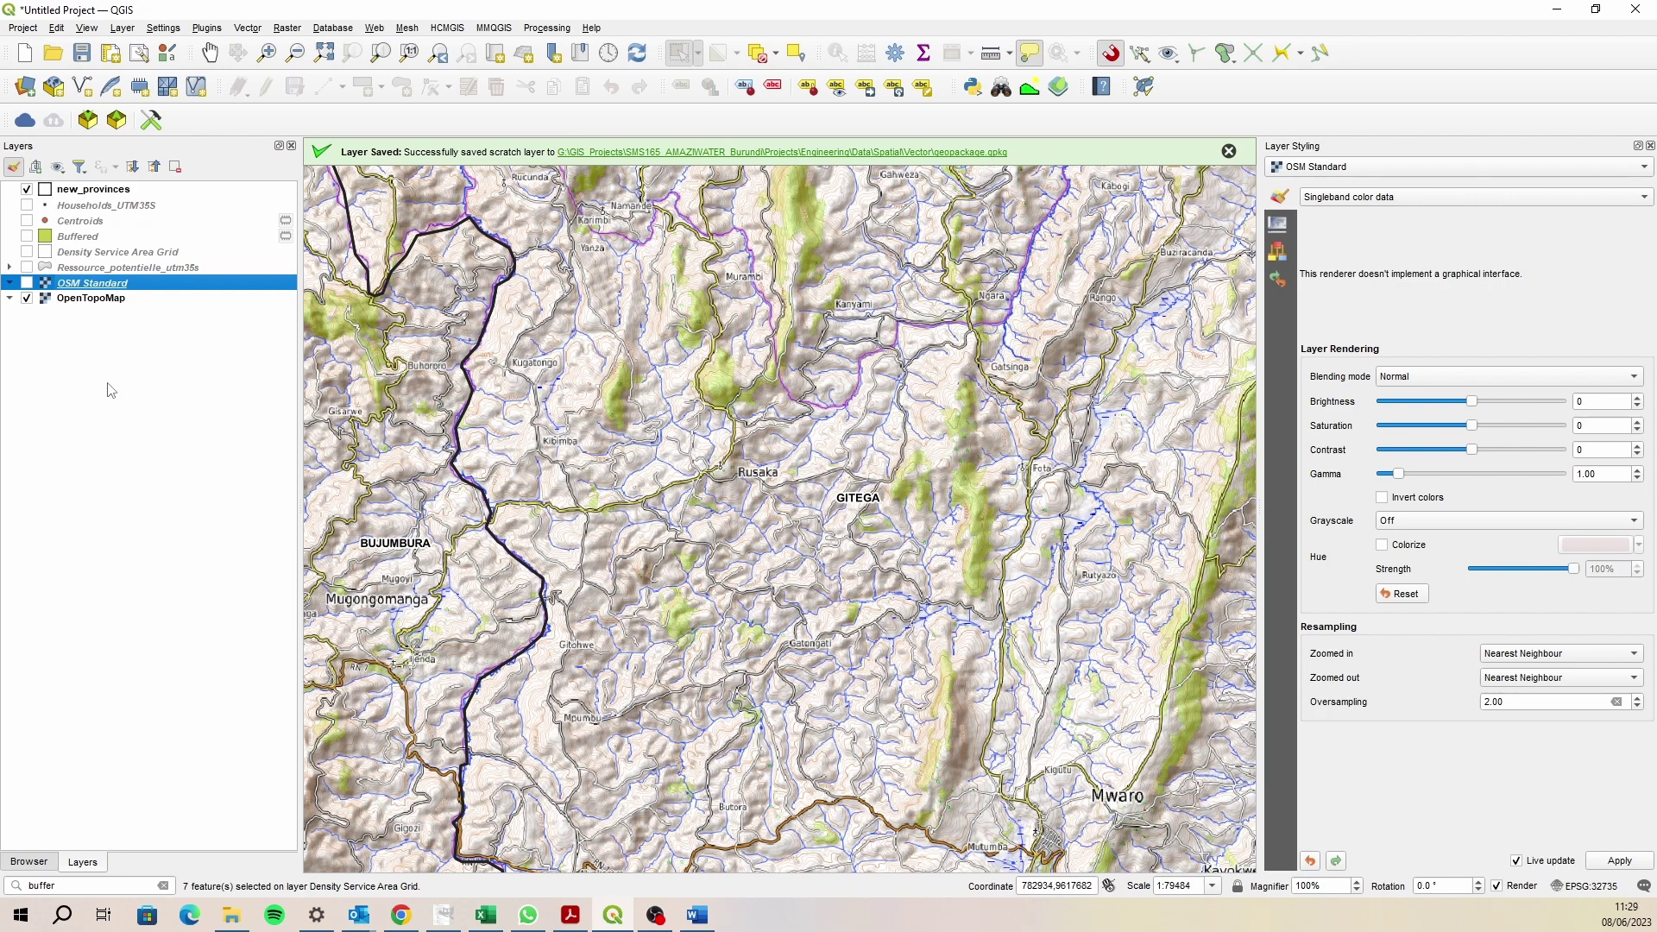
# - Hide the OpenTopoMap basemap and show the Density Service Area Grid layer
pyautogui.click(26, 299)
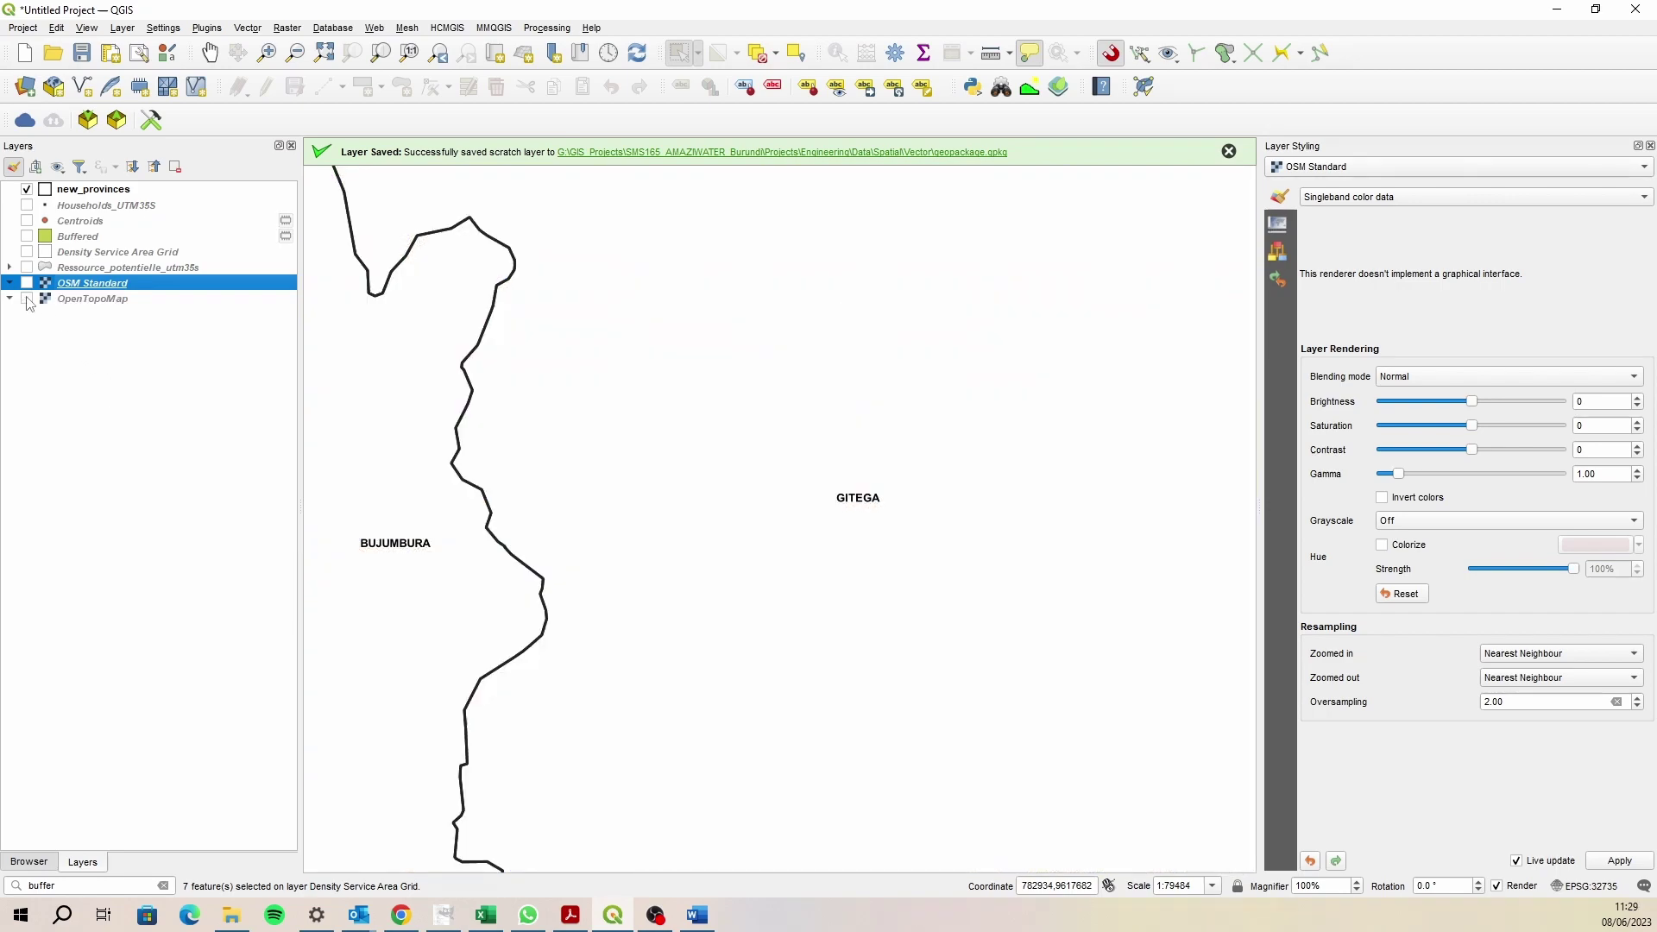
pyautogui.click(27, 252)
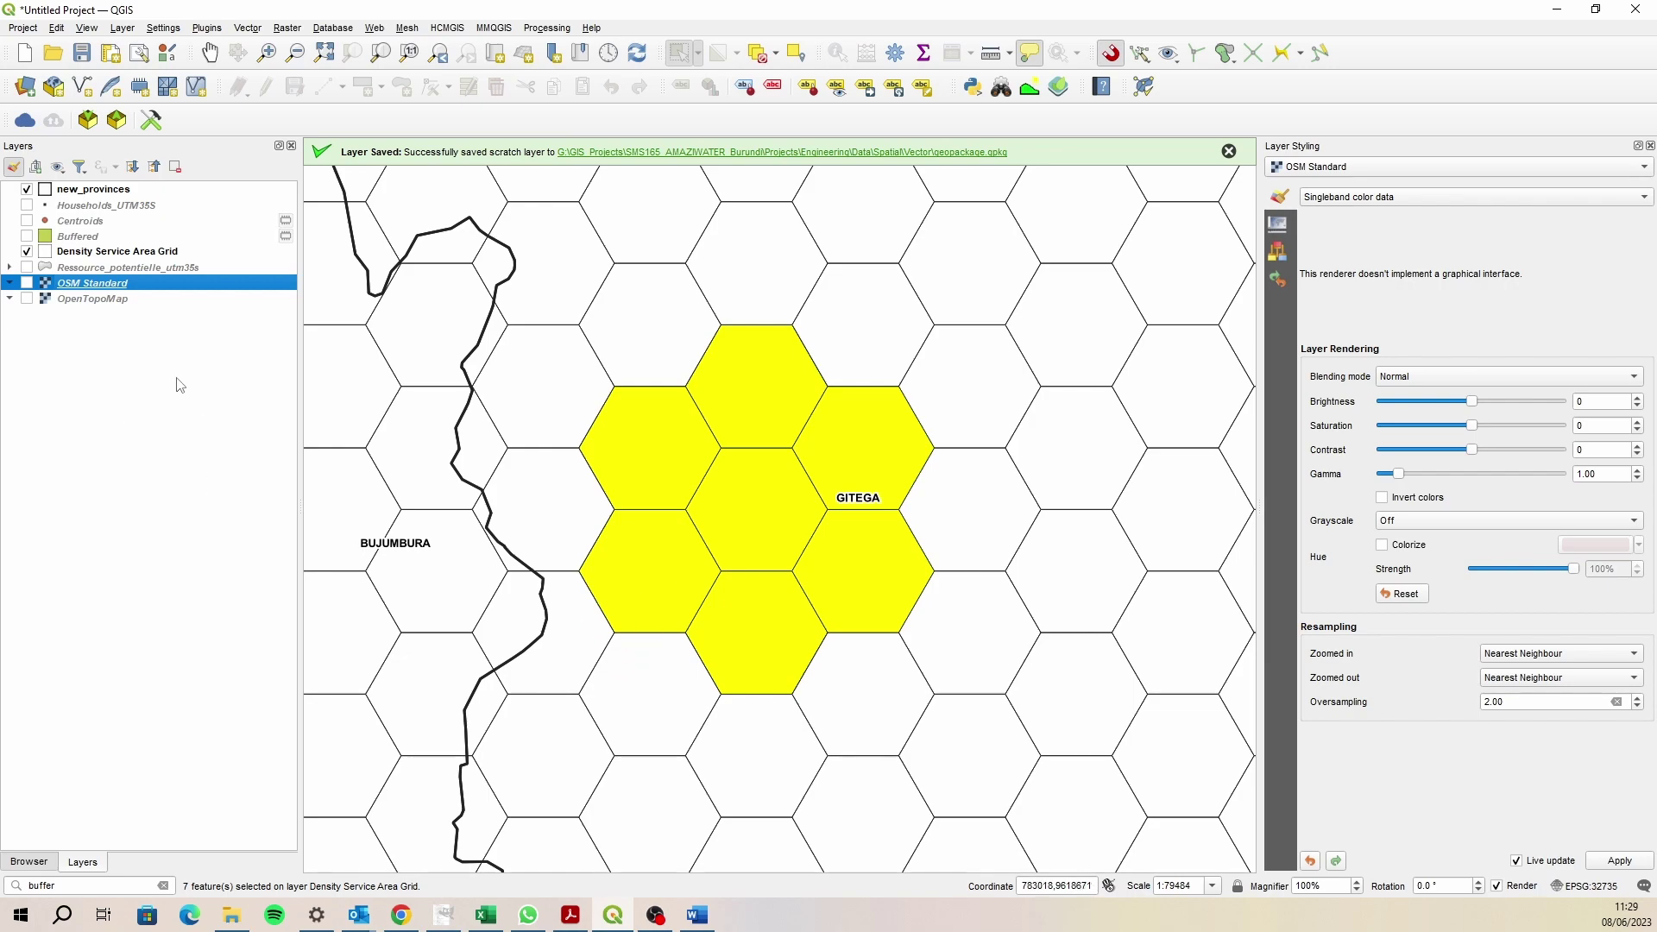
# - Show the Centroids and Buffered layers, check their styles, and start the Measure Line tool
pyautogui.click(26, 221)
pyautogui.click(26, 236)
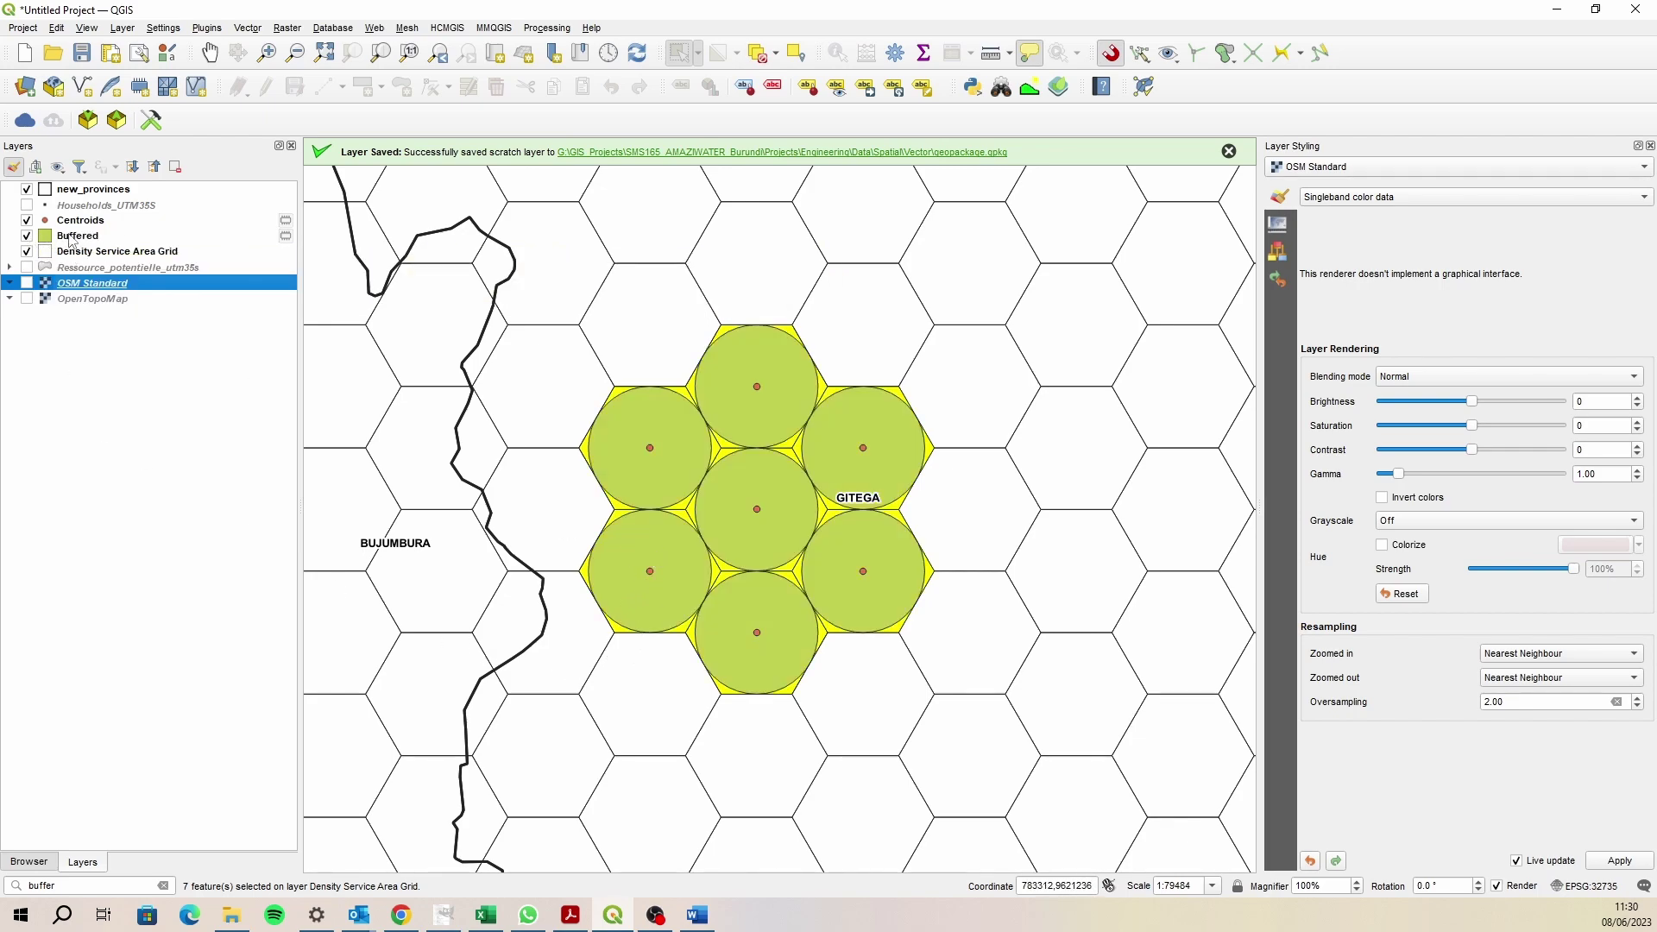
pyautogui.click(73, 236)
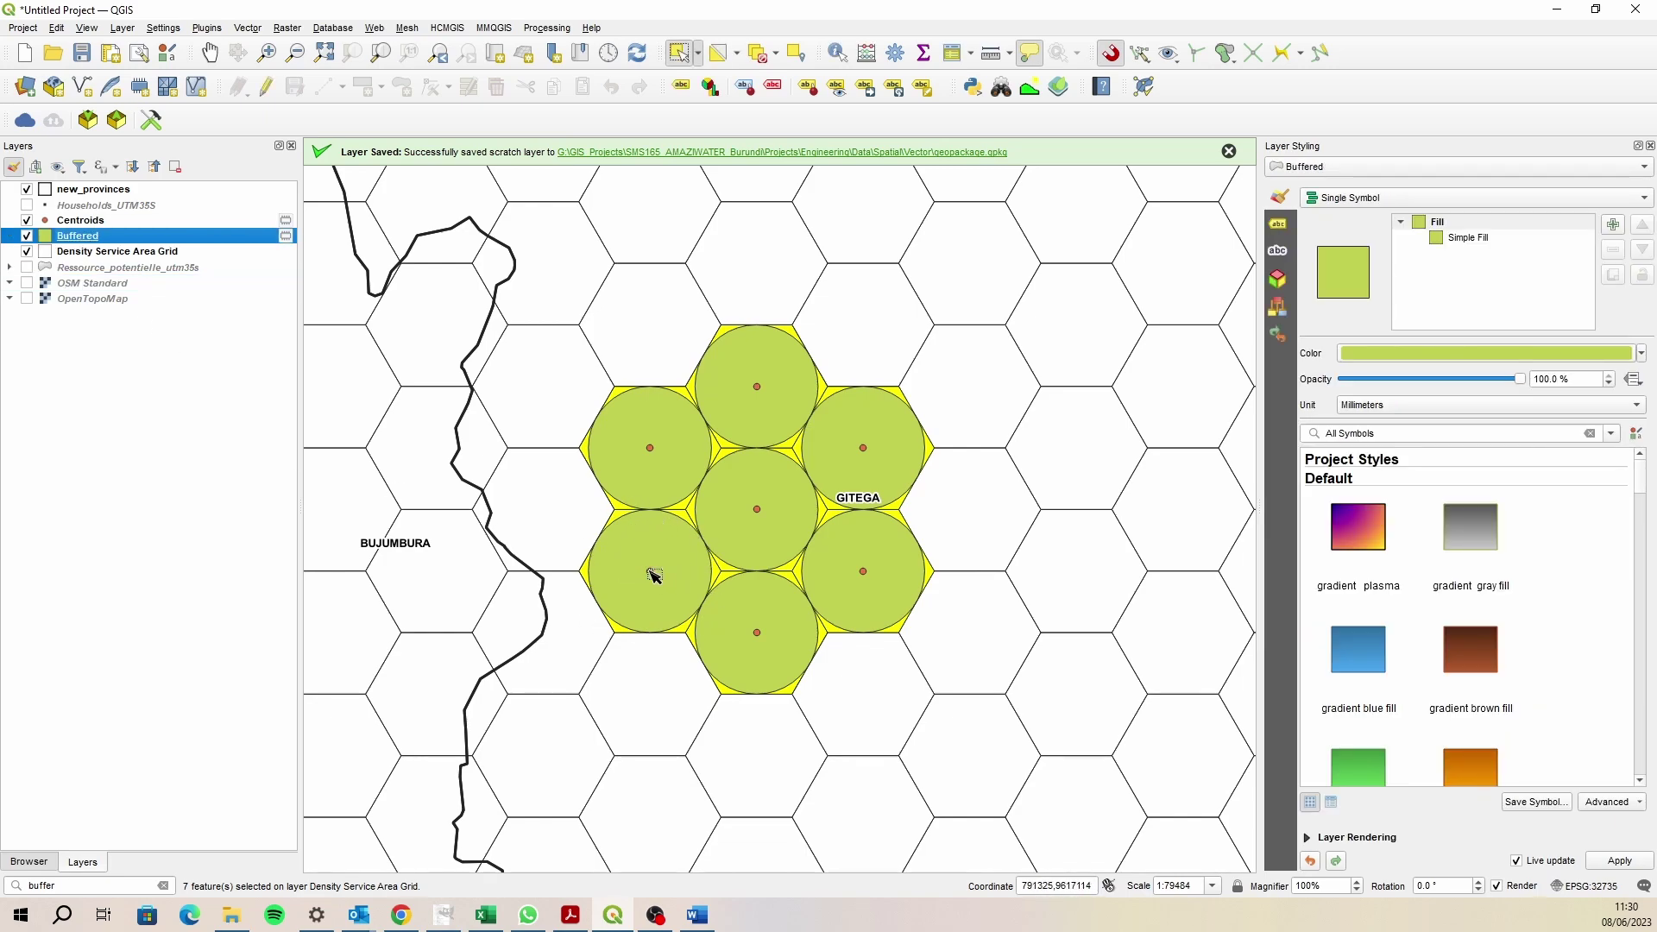
pyautogui.moveTo(653, 578)
pyautogui.click(83, 224)
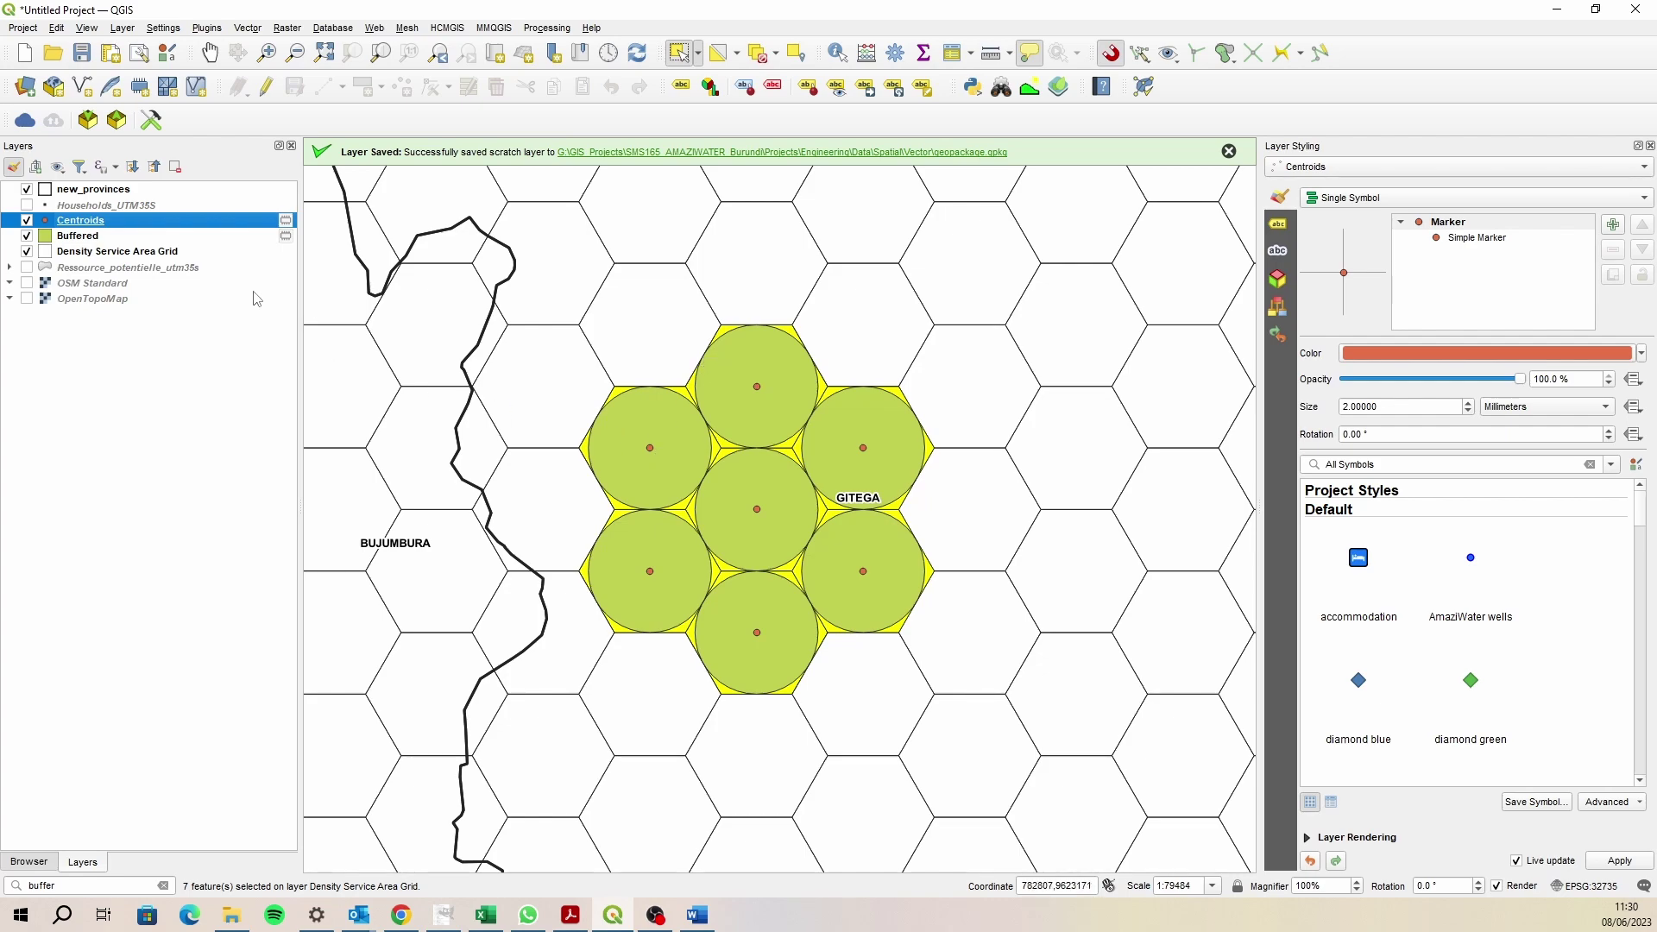
pyautogui.click(988, 53)
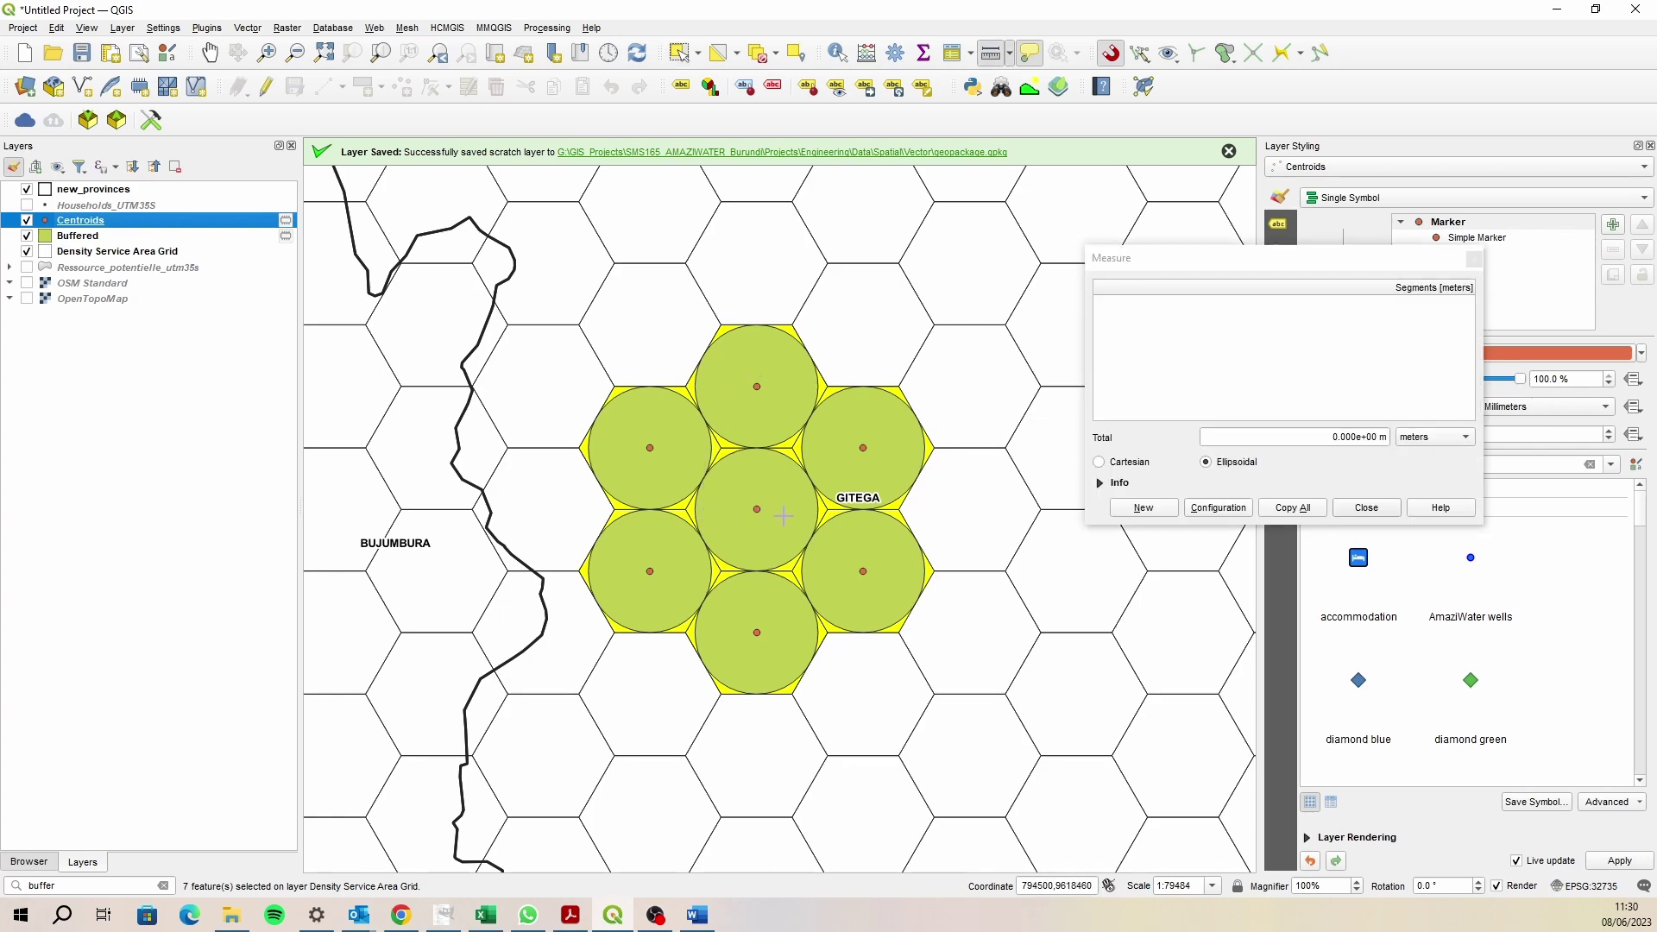
# - Measure 6846.267 m out from the central centroid, close the Measure dialog, and deselect all
pyautogui.click(757, 510)
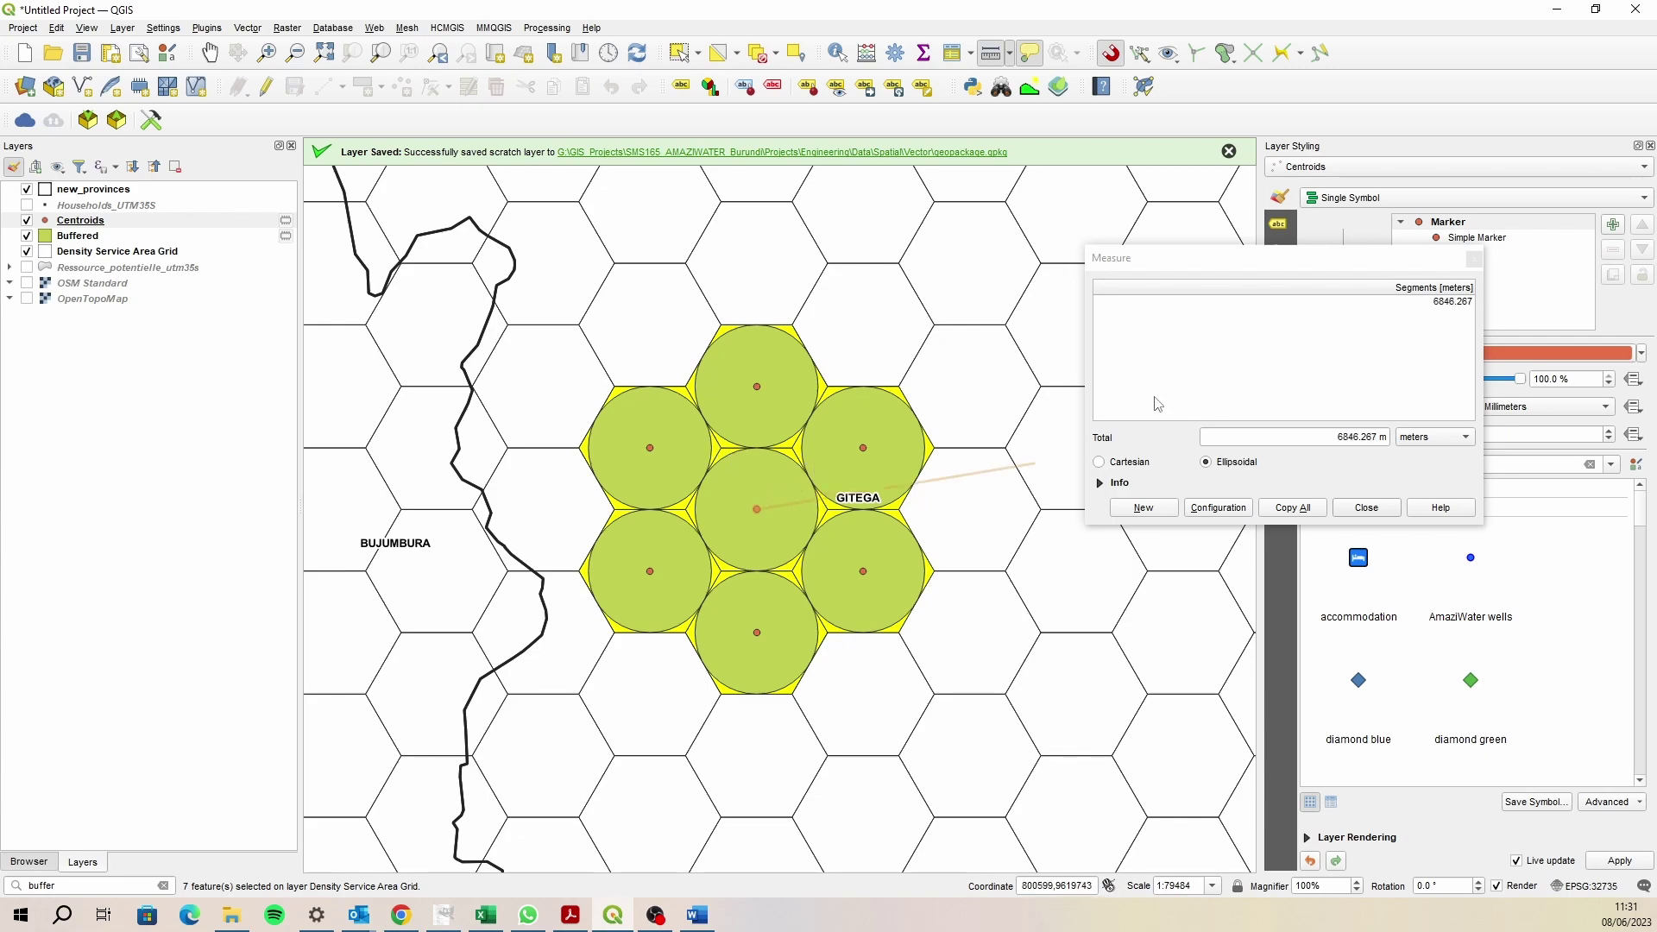
pyautogui.click(1473, 259)
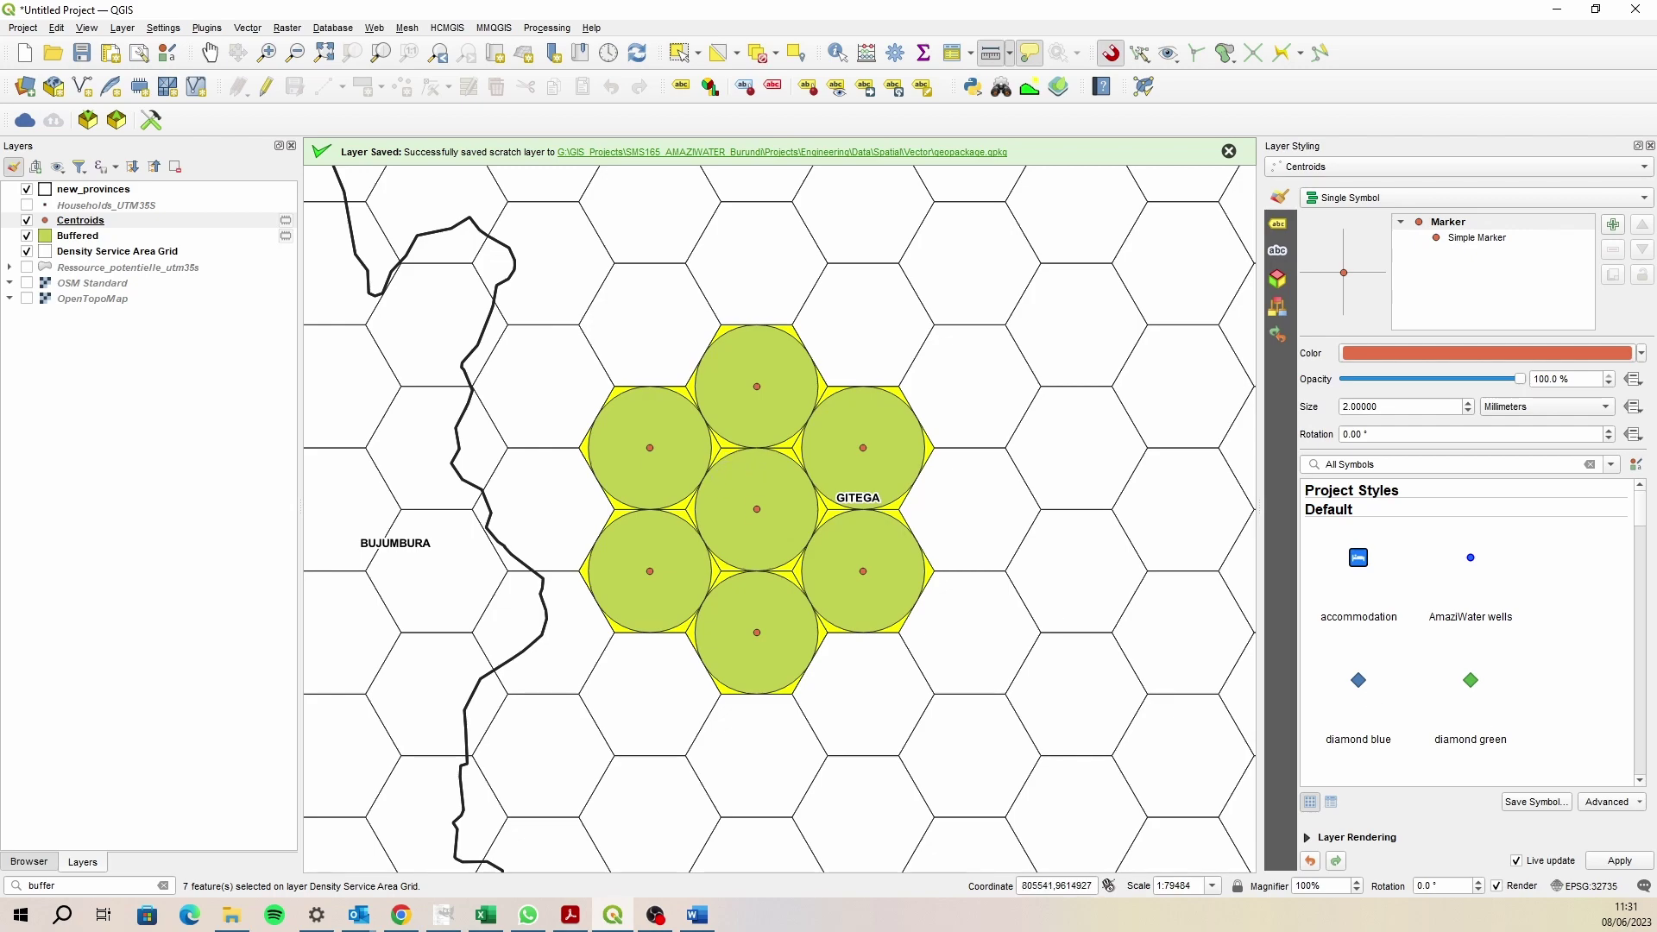
pyautogui.press('Down')
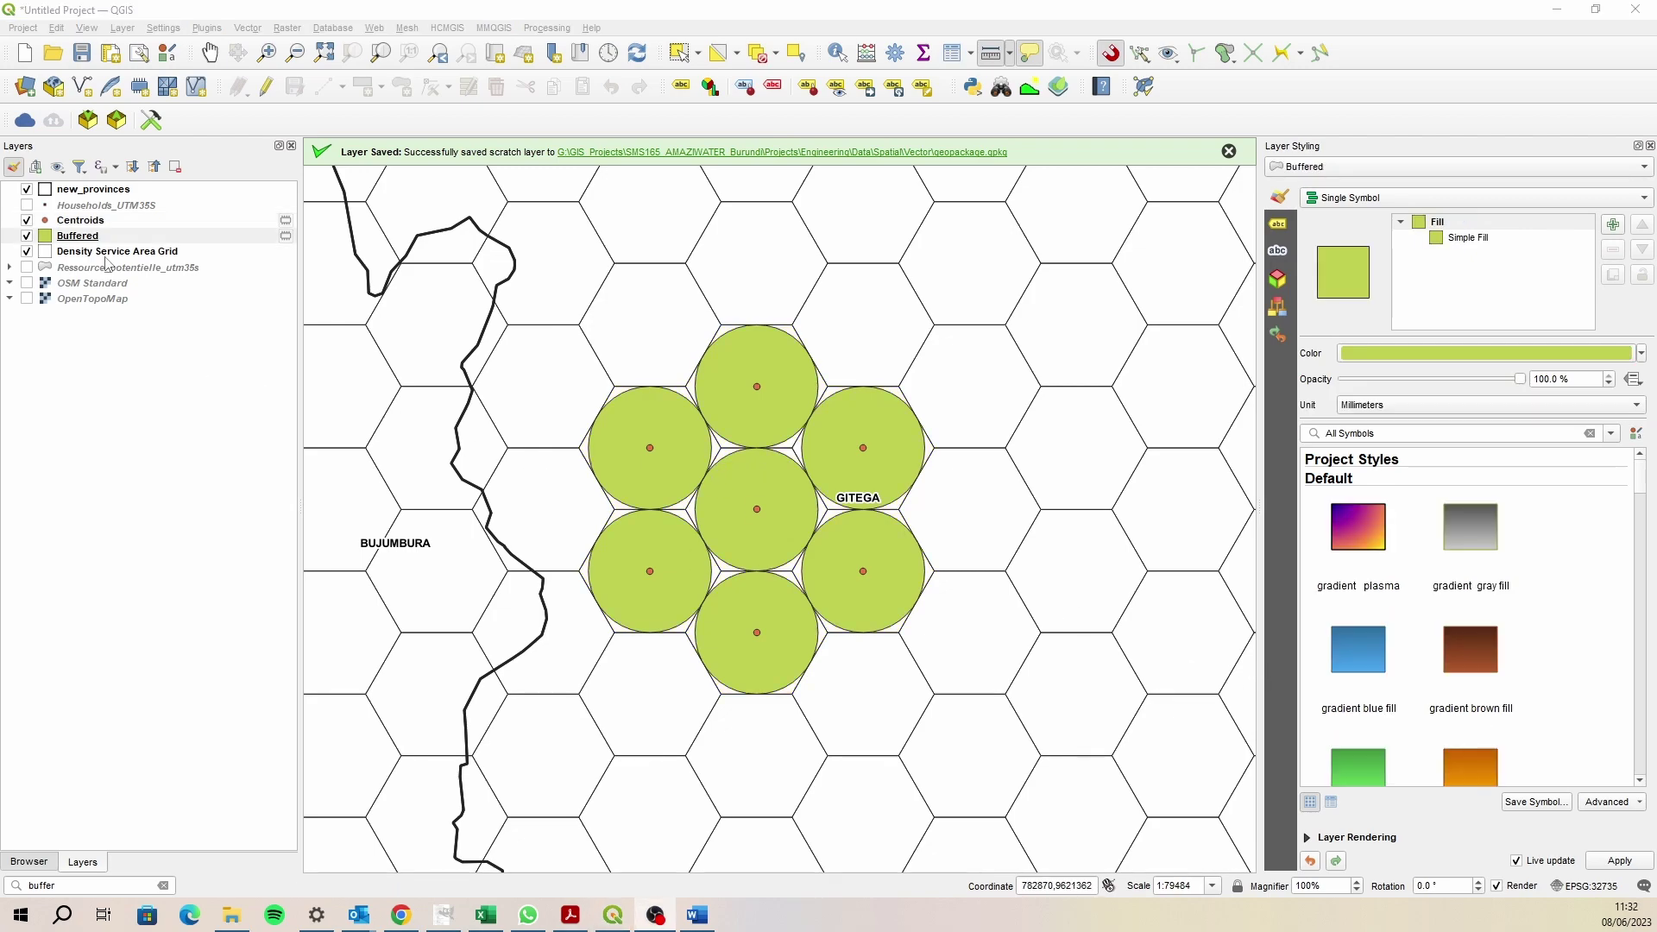
# - Show Households_UTM35S, confirm the grid's hholds values are empty, and search for 'count' tools
pyautogui.click(27, 206)
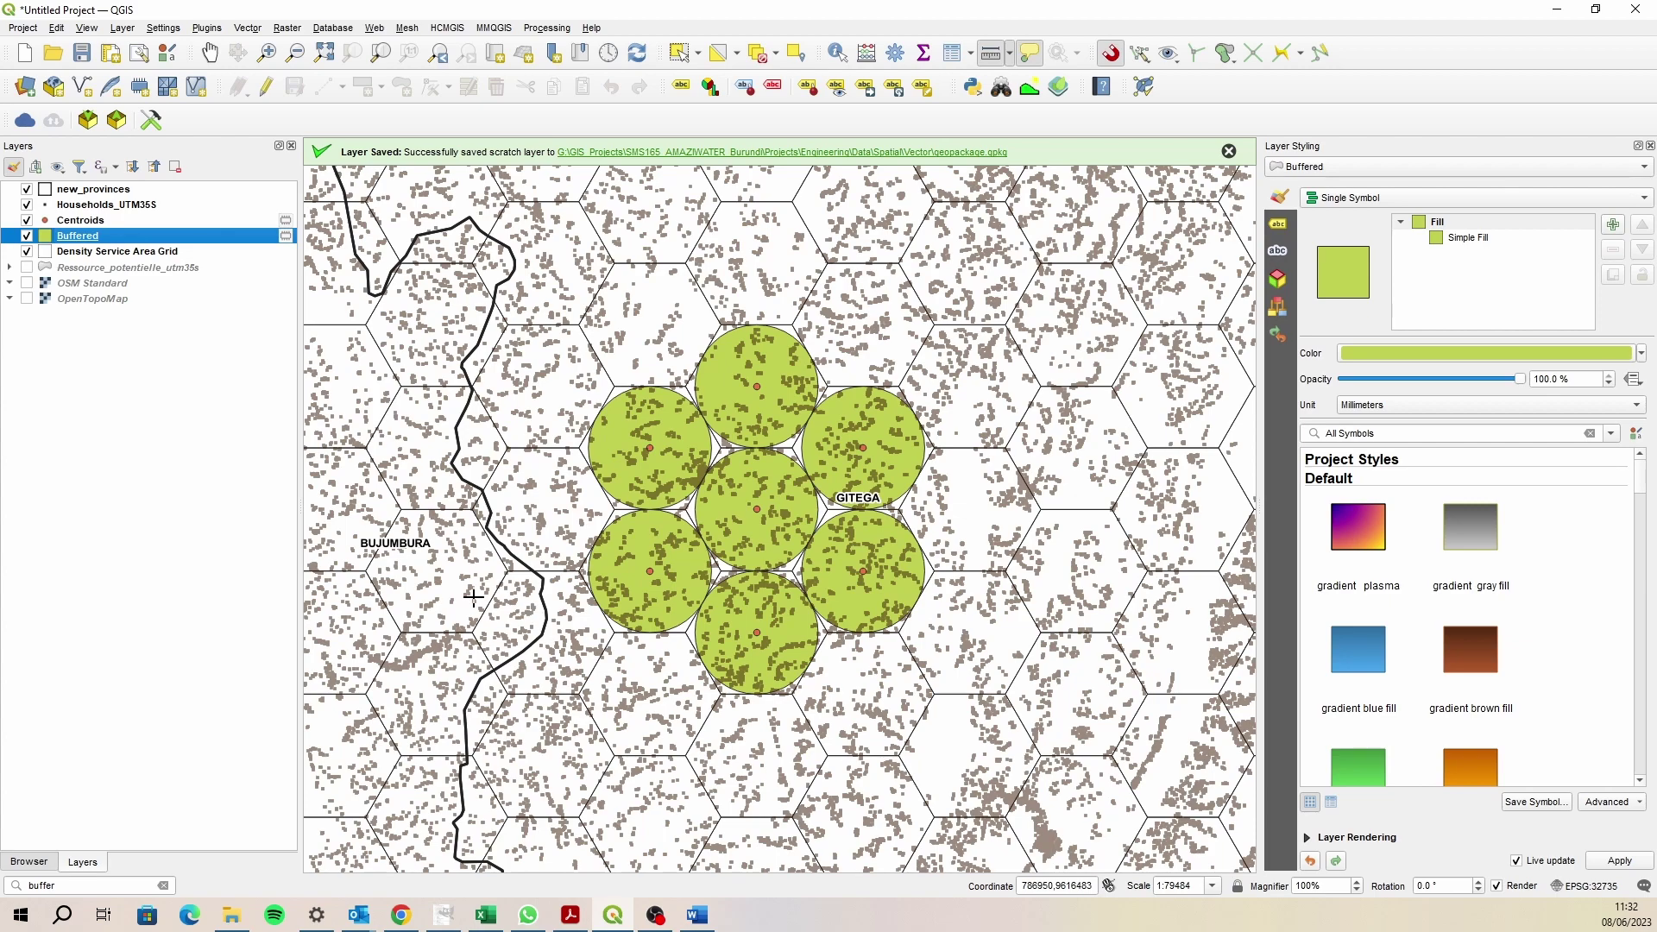
pyautogui.click(98, 252)
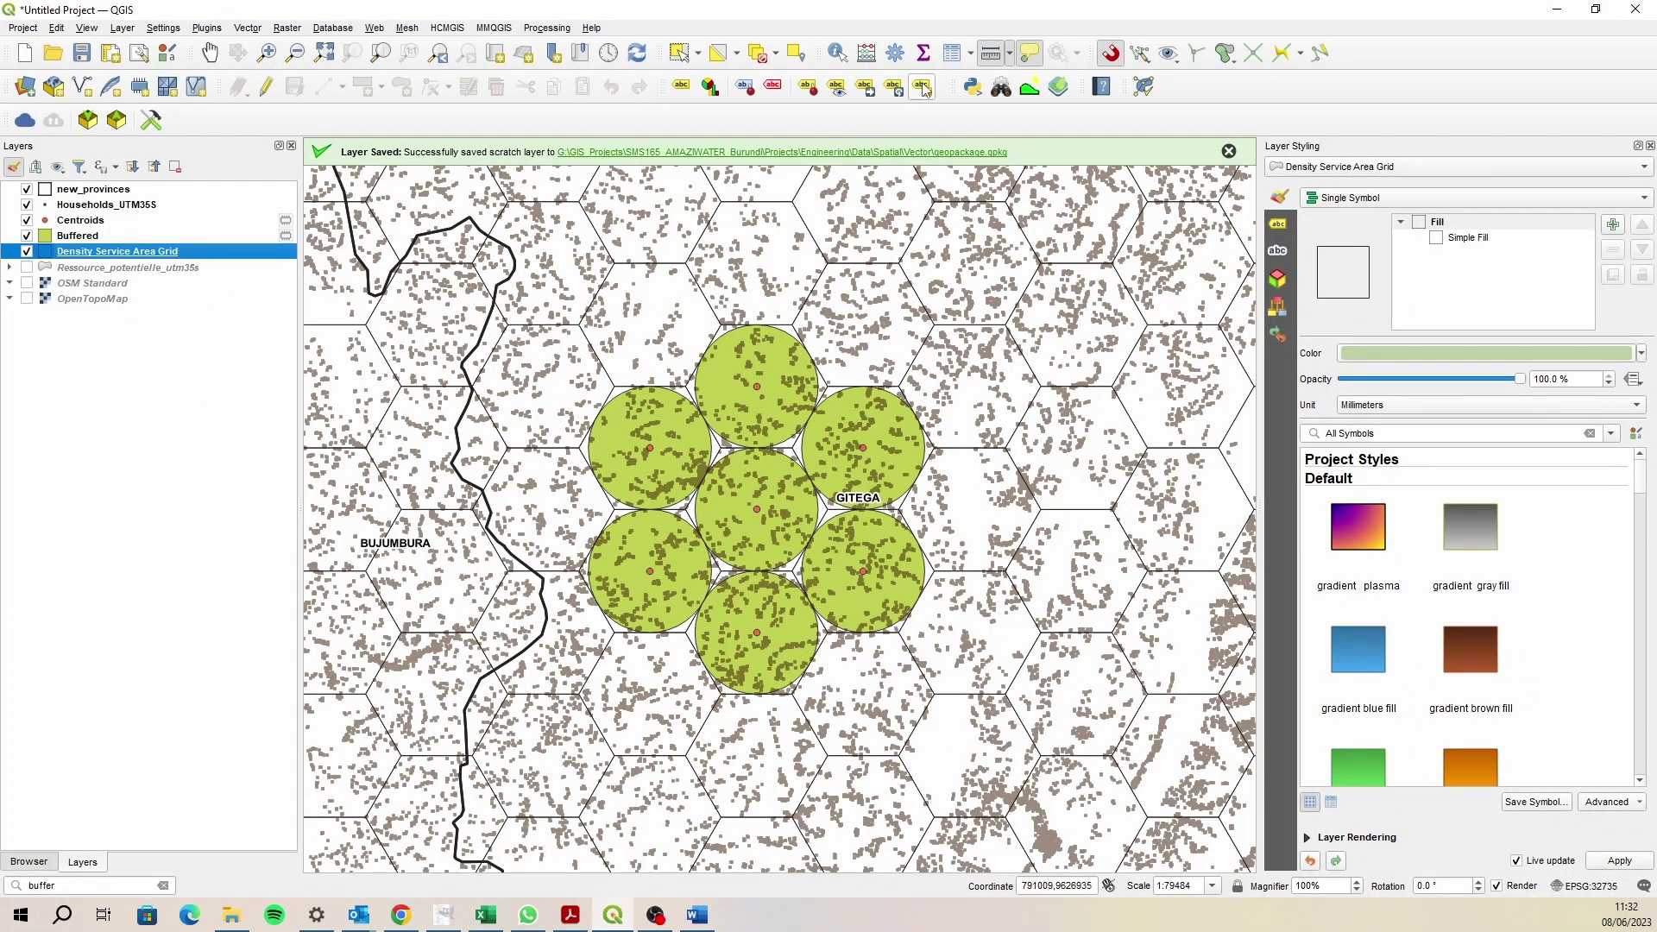
pyautogui.click(951, 53)
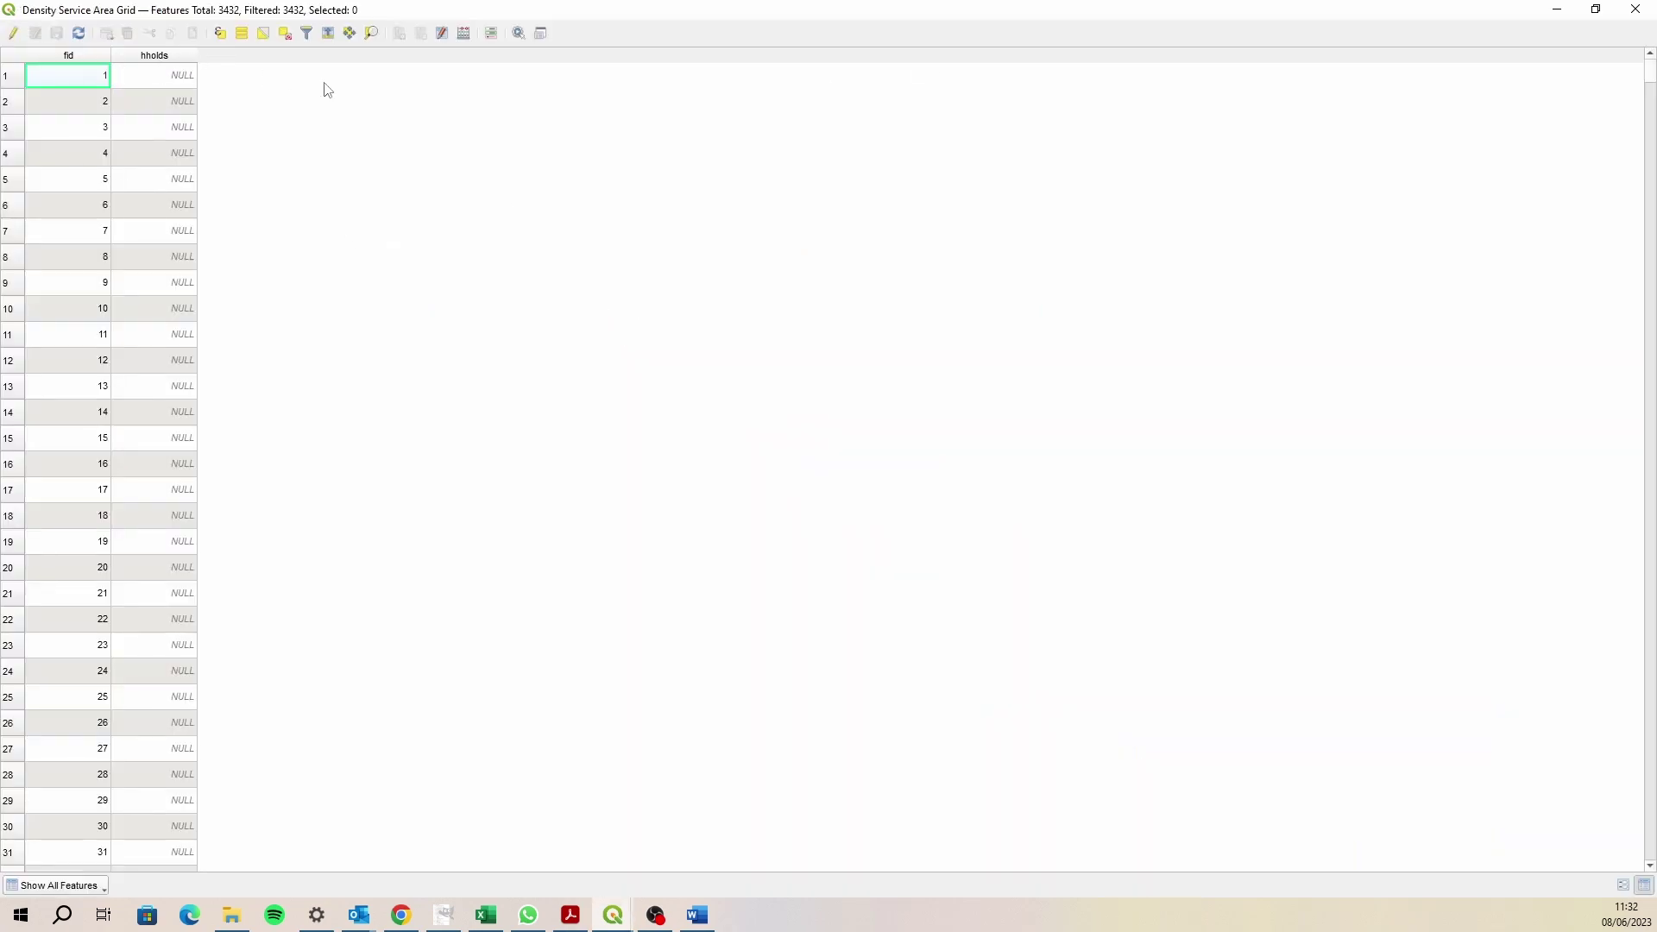
pyautogui.click(1634, 10)
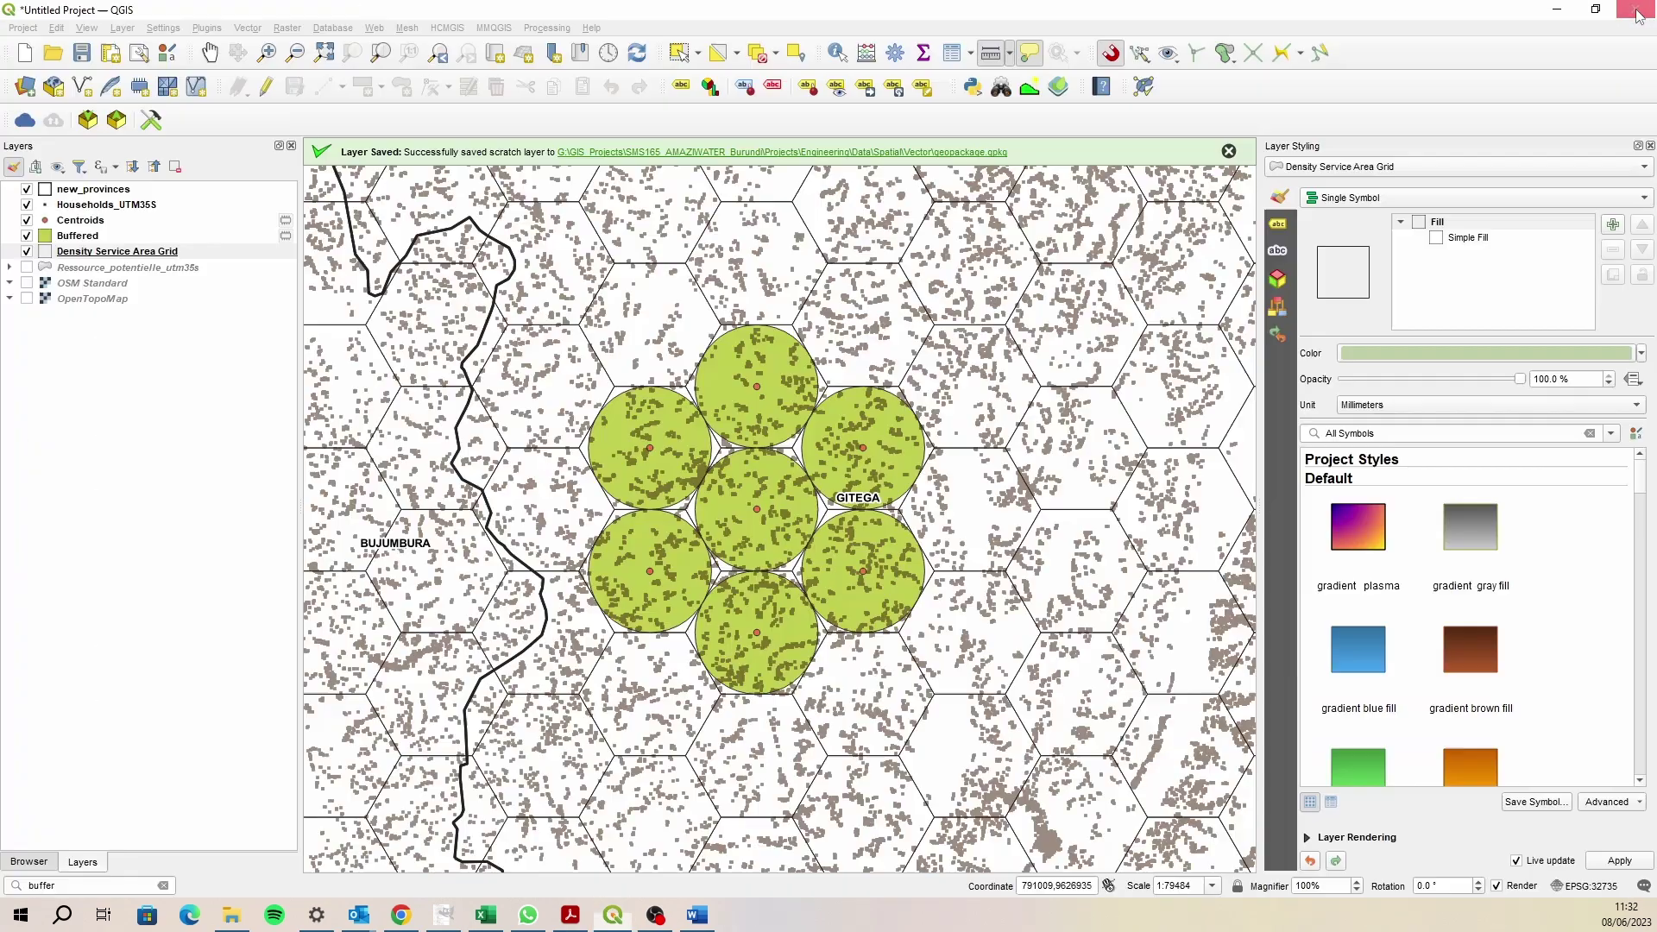
pyautogui.click(85, 886)
pyautogui.write('count')
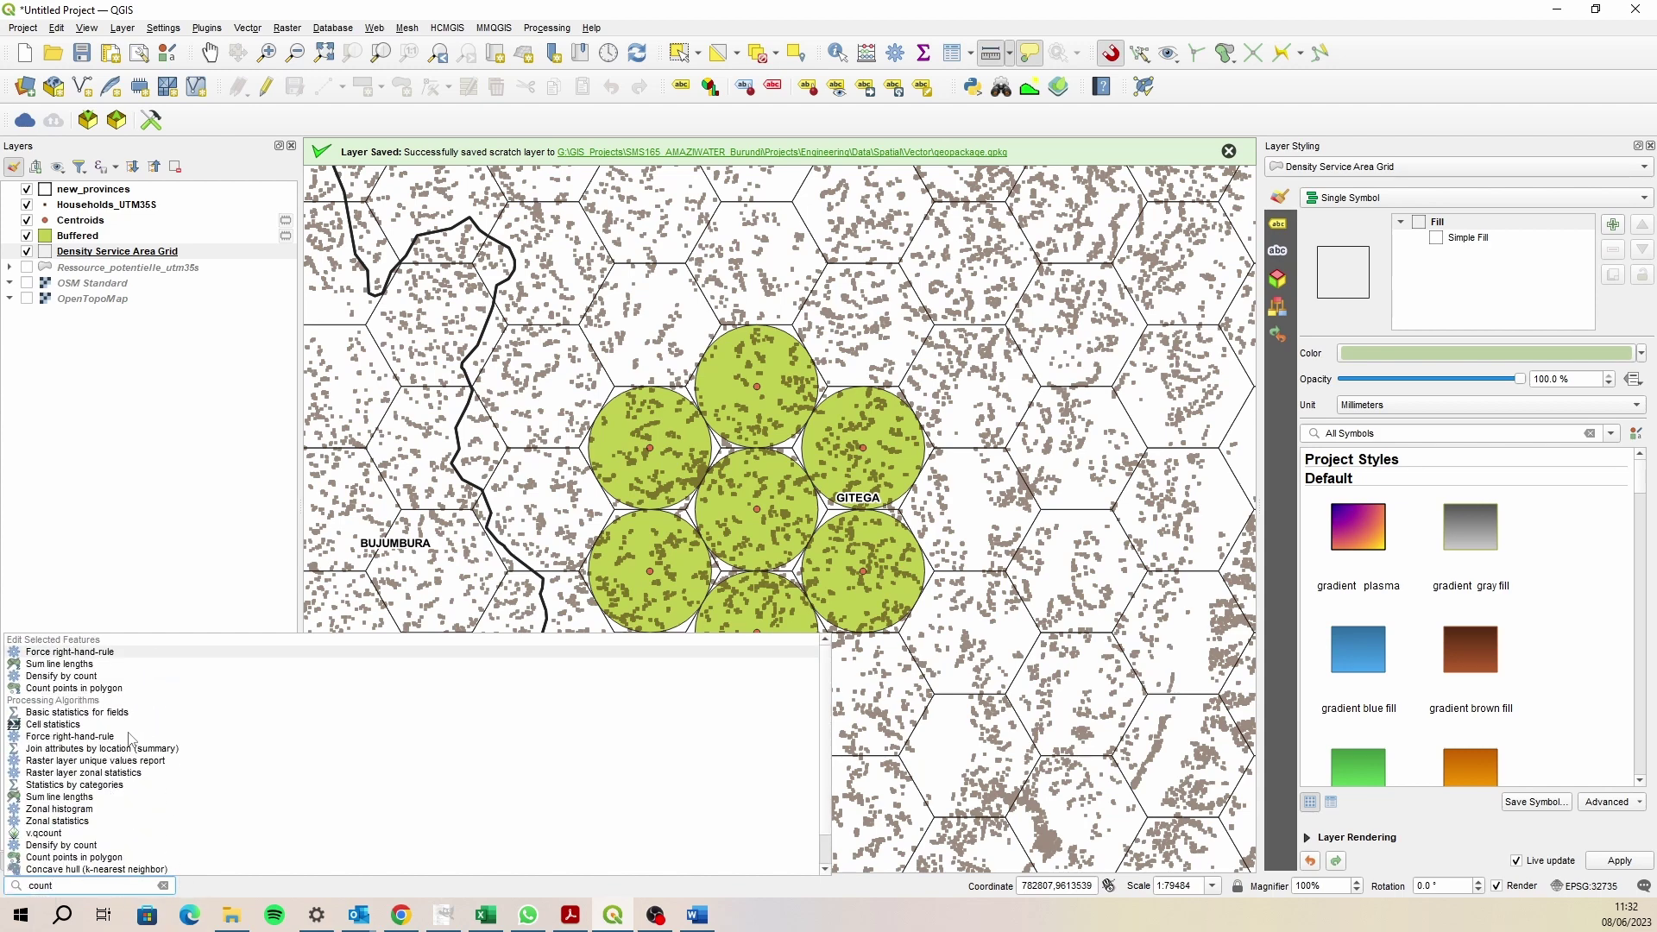
# - Count Households_UTM35S points per hexagon into the grid's hholds field for all features
pyautogui.click(67, 689)
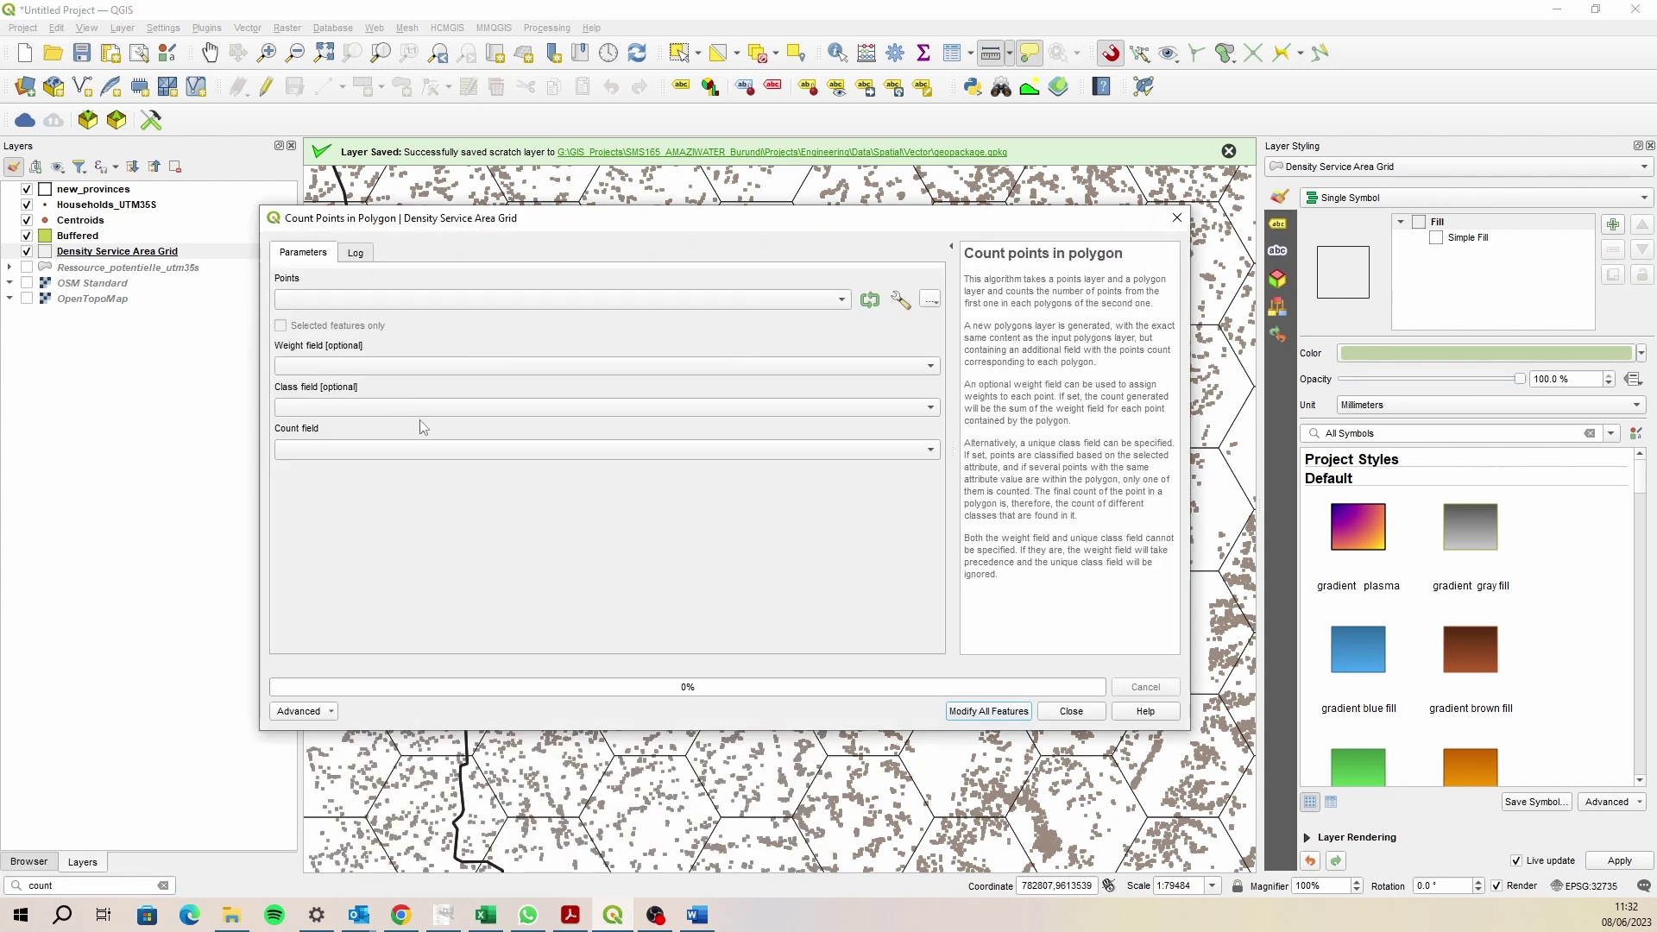
pyautogui.click(683, 308)
pyautogui.click(422, 318)
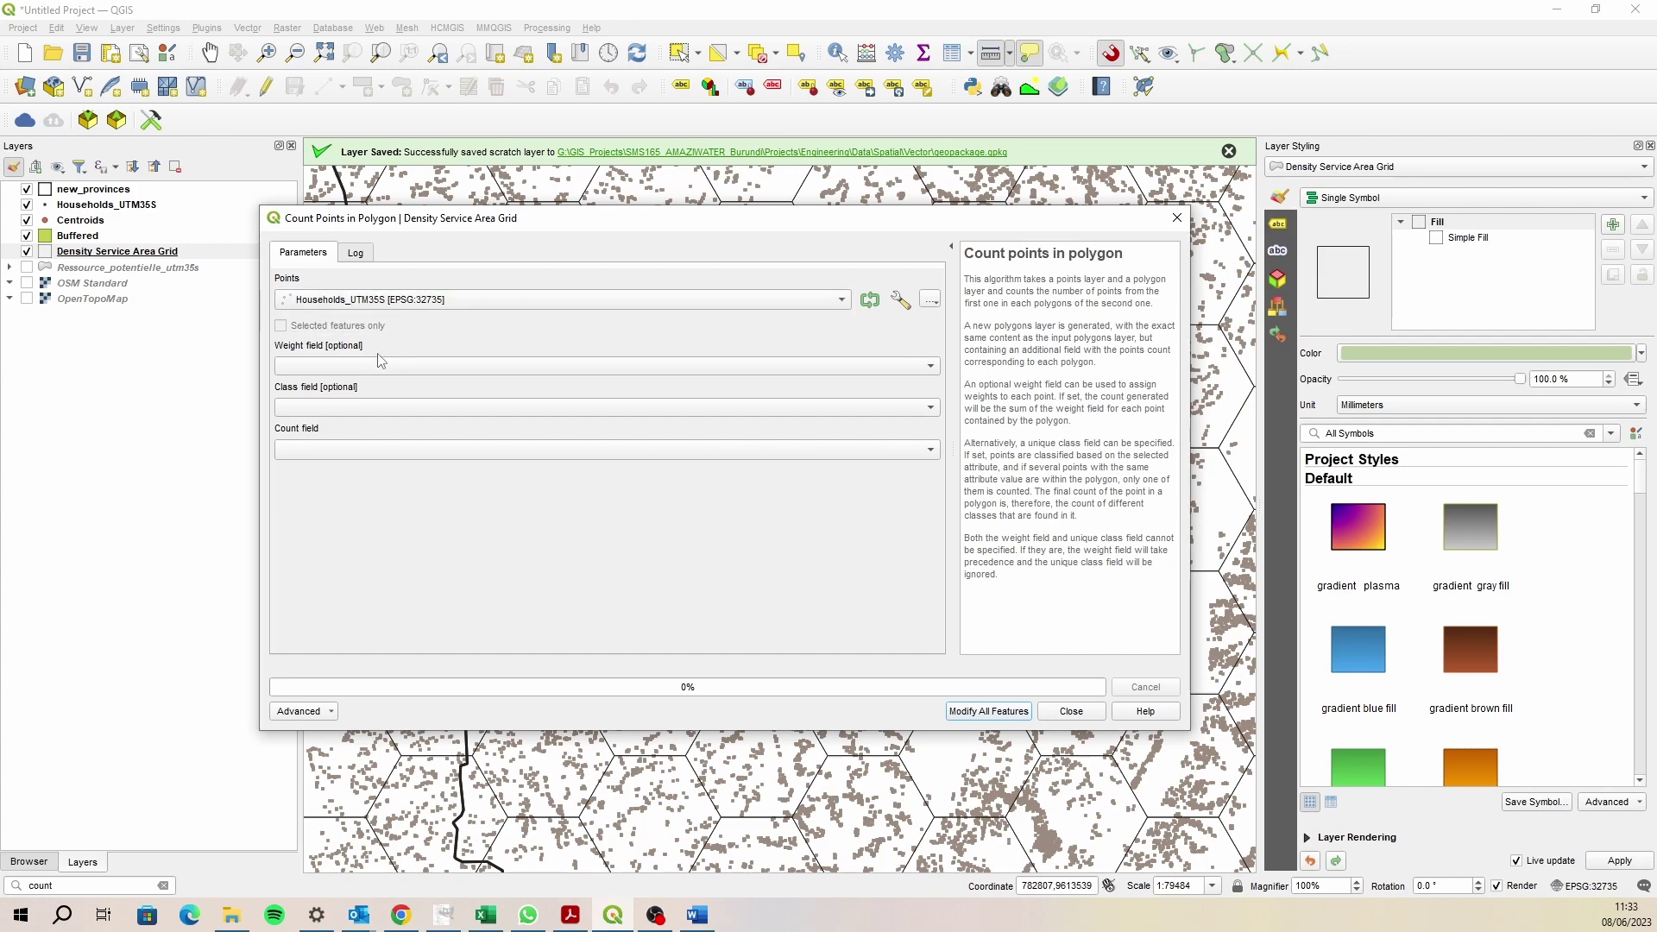
pyautogui.click(380, 449)
pyautogui.click(333, 466)
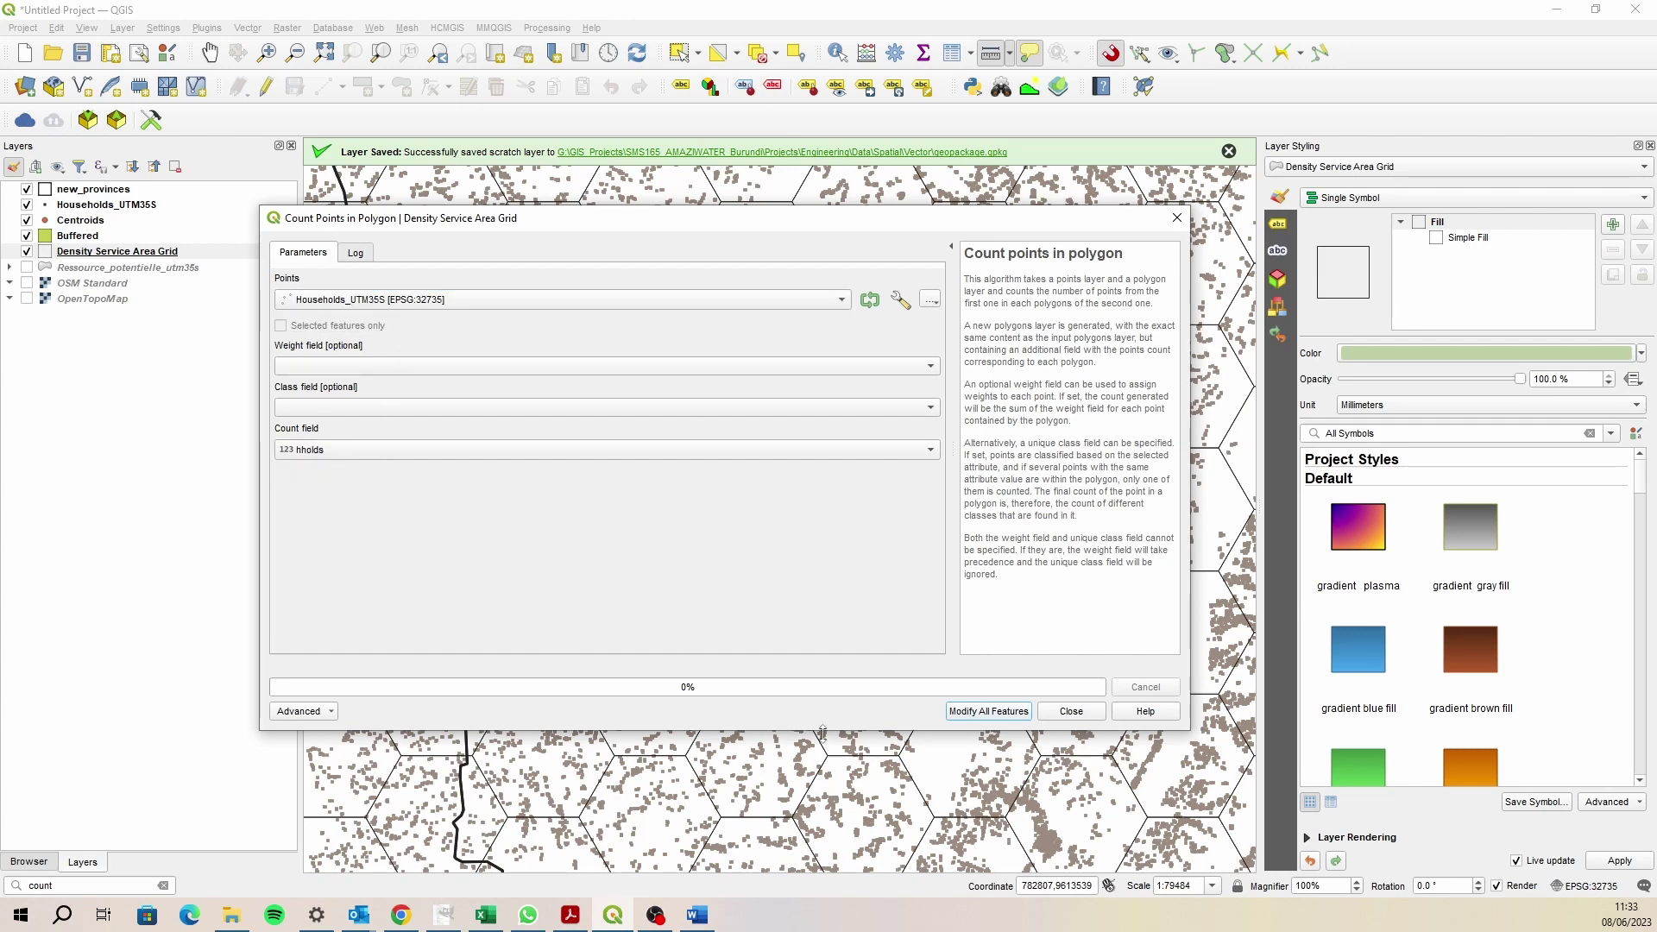
pyautogui.click(981, 714)
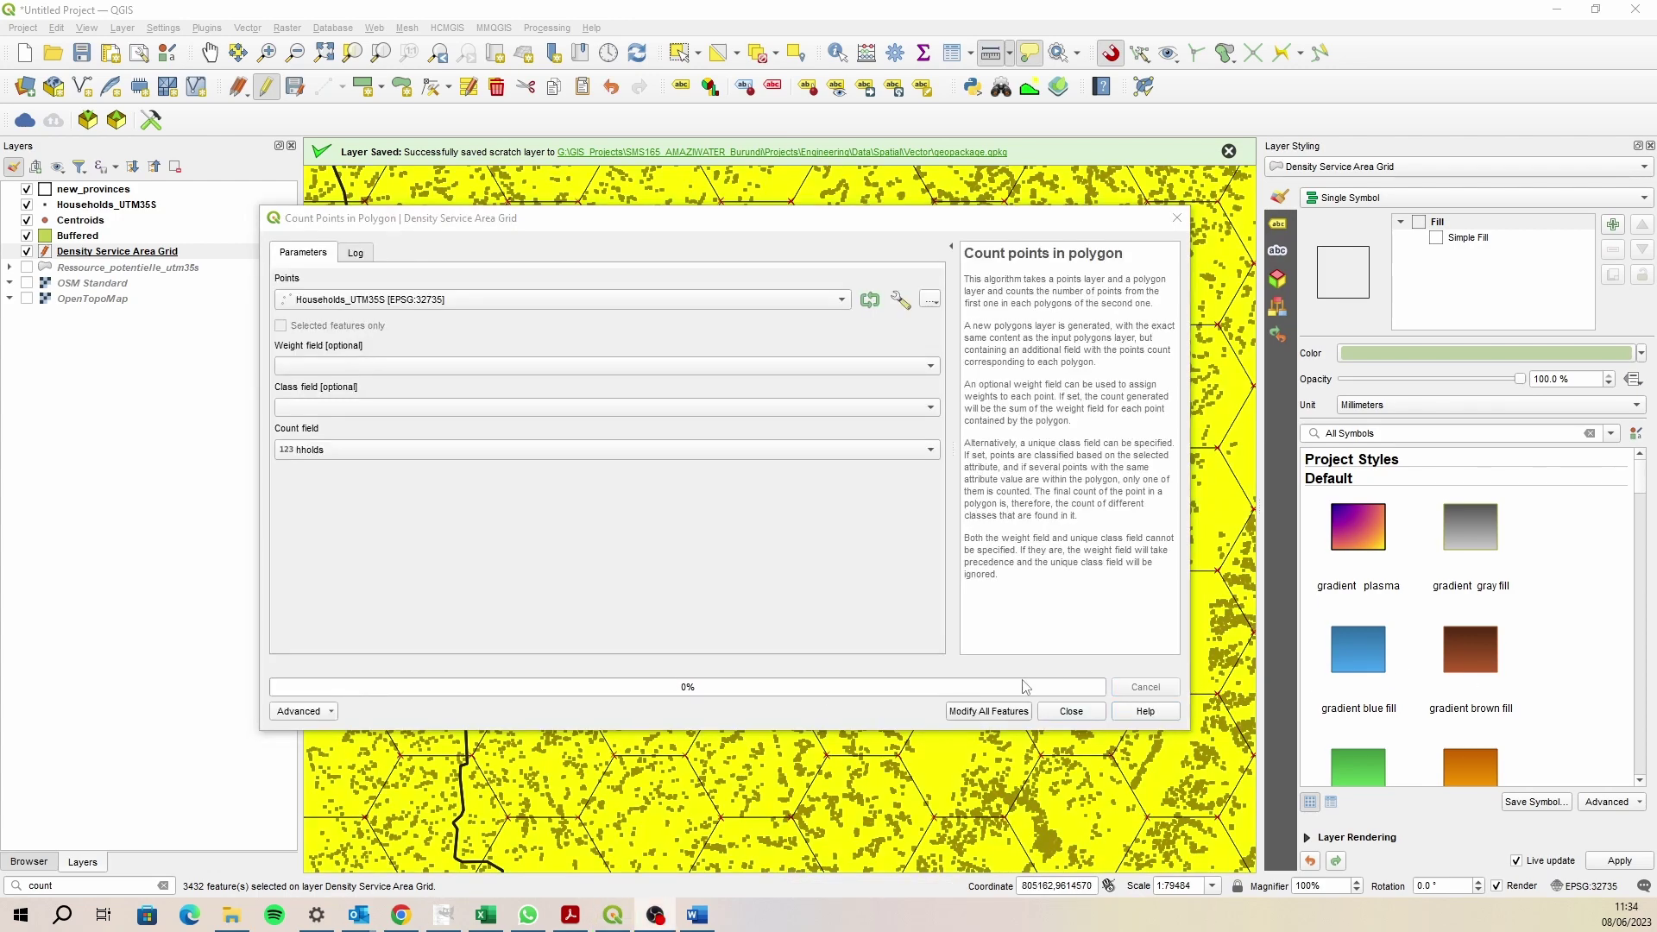
pyautogui.click(1071, 710)
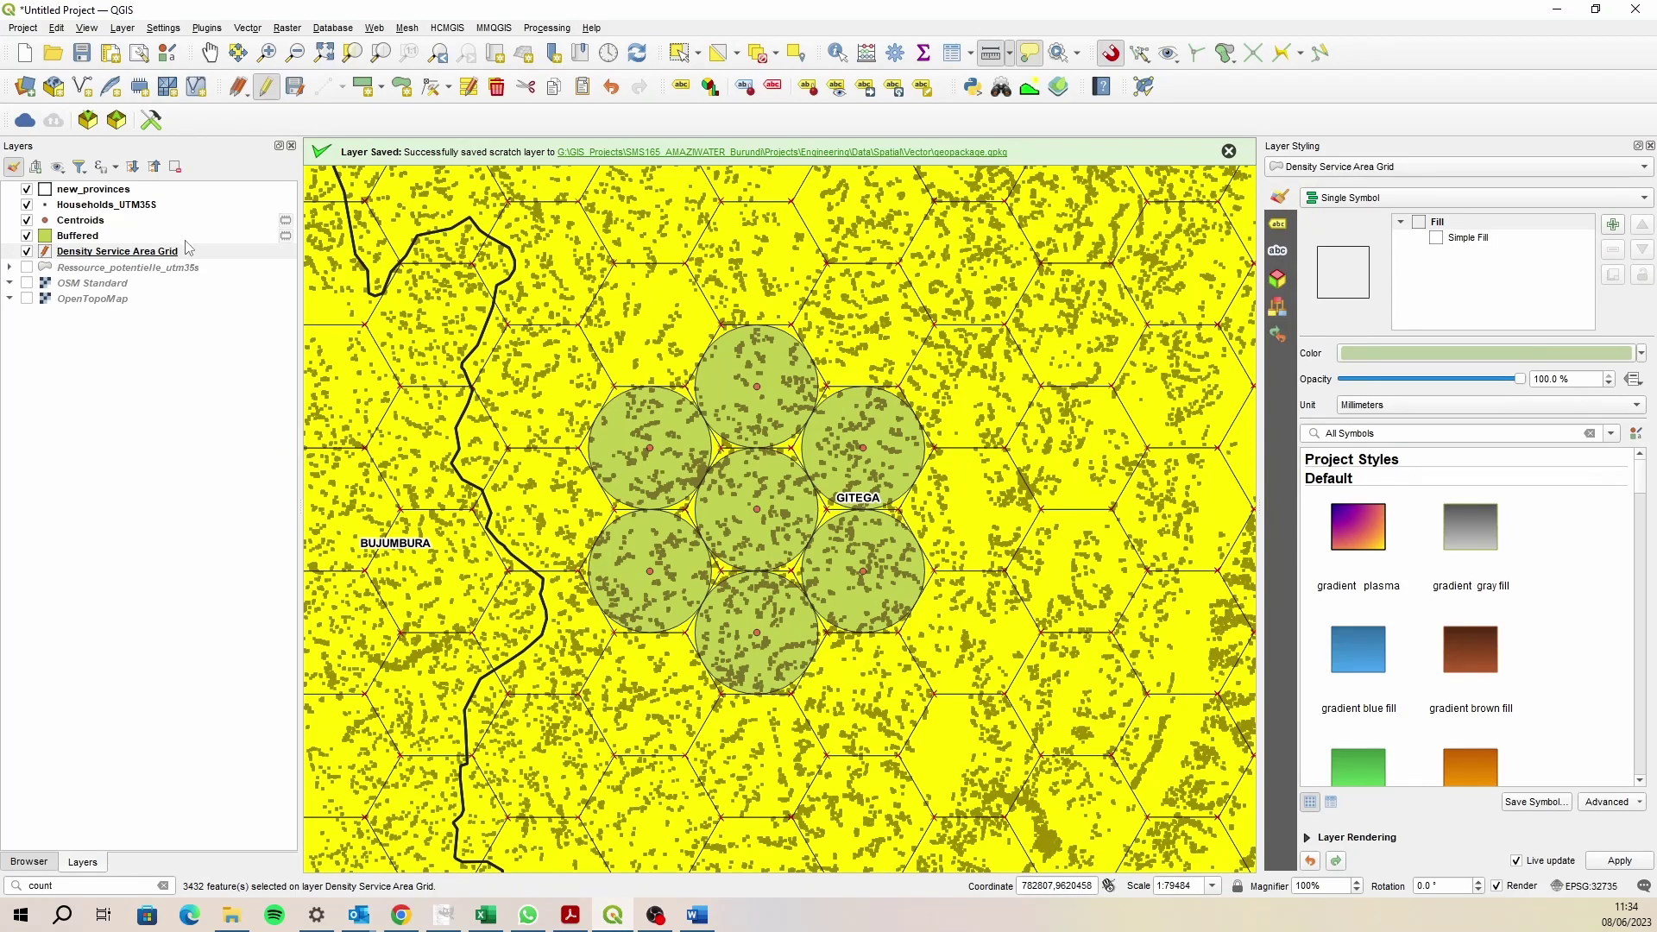
# - Stop editing the grid to save the new household counts and close the attribute table
pyautogui.click(953, 53)
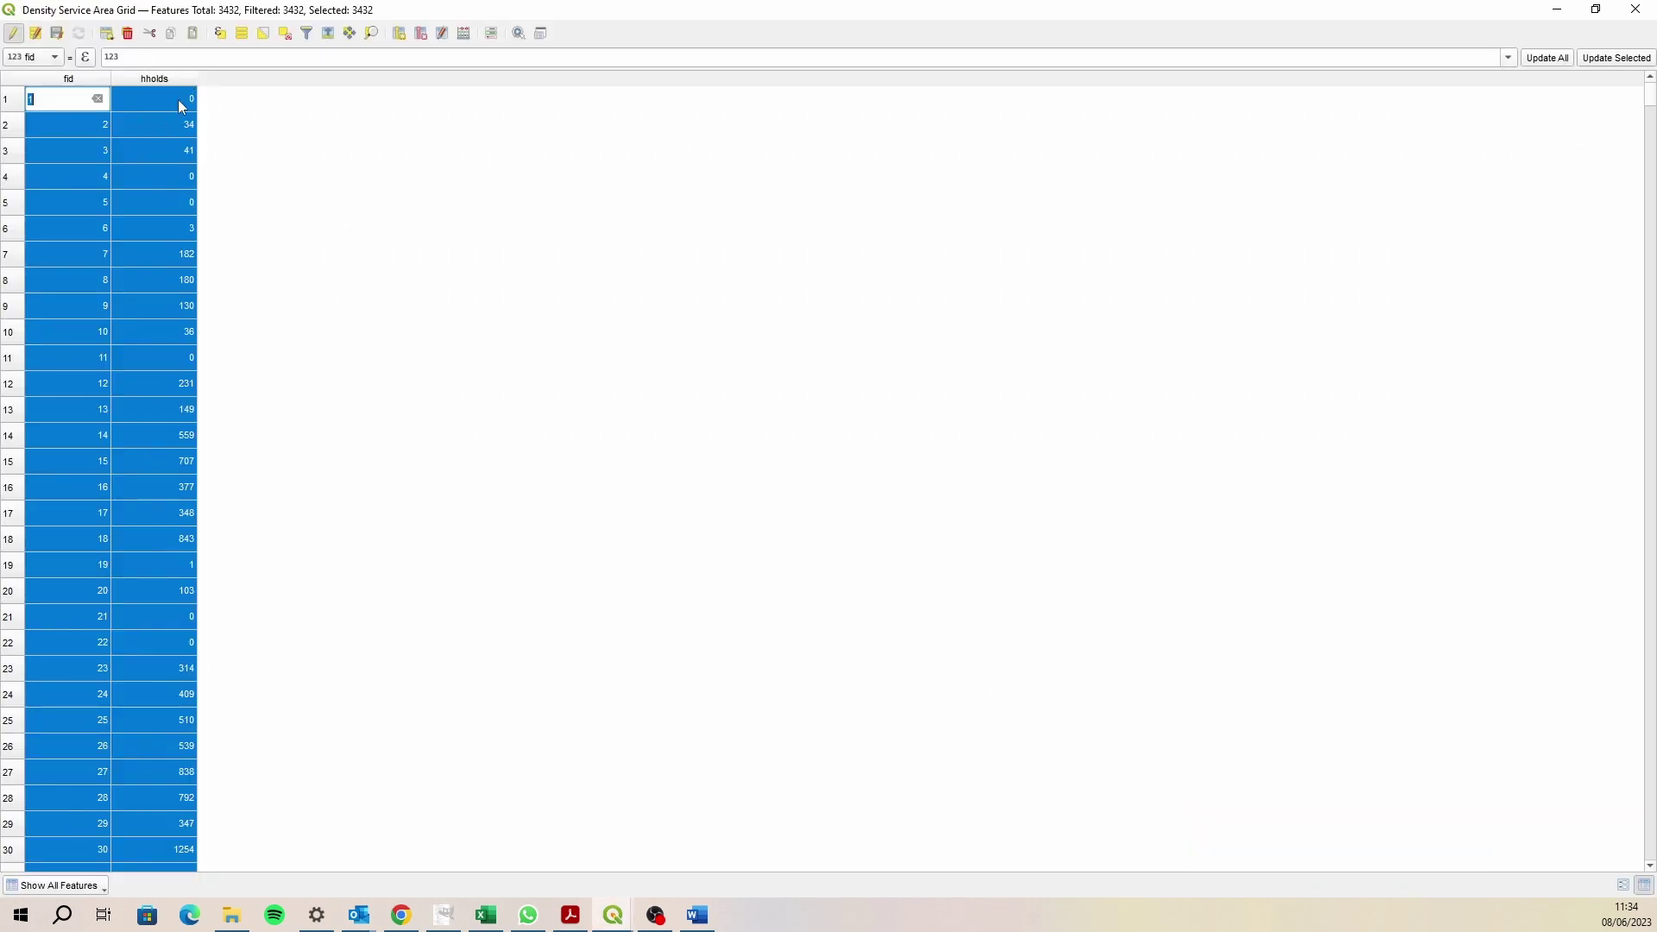
pyautogui.click(12, 34)
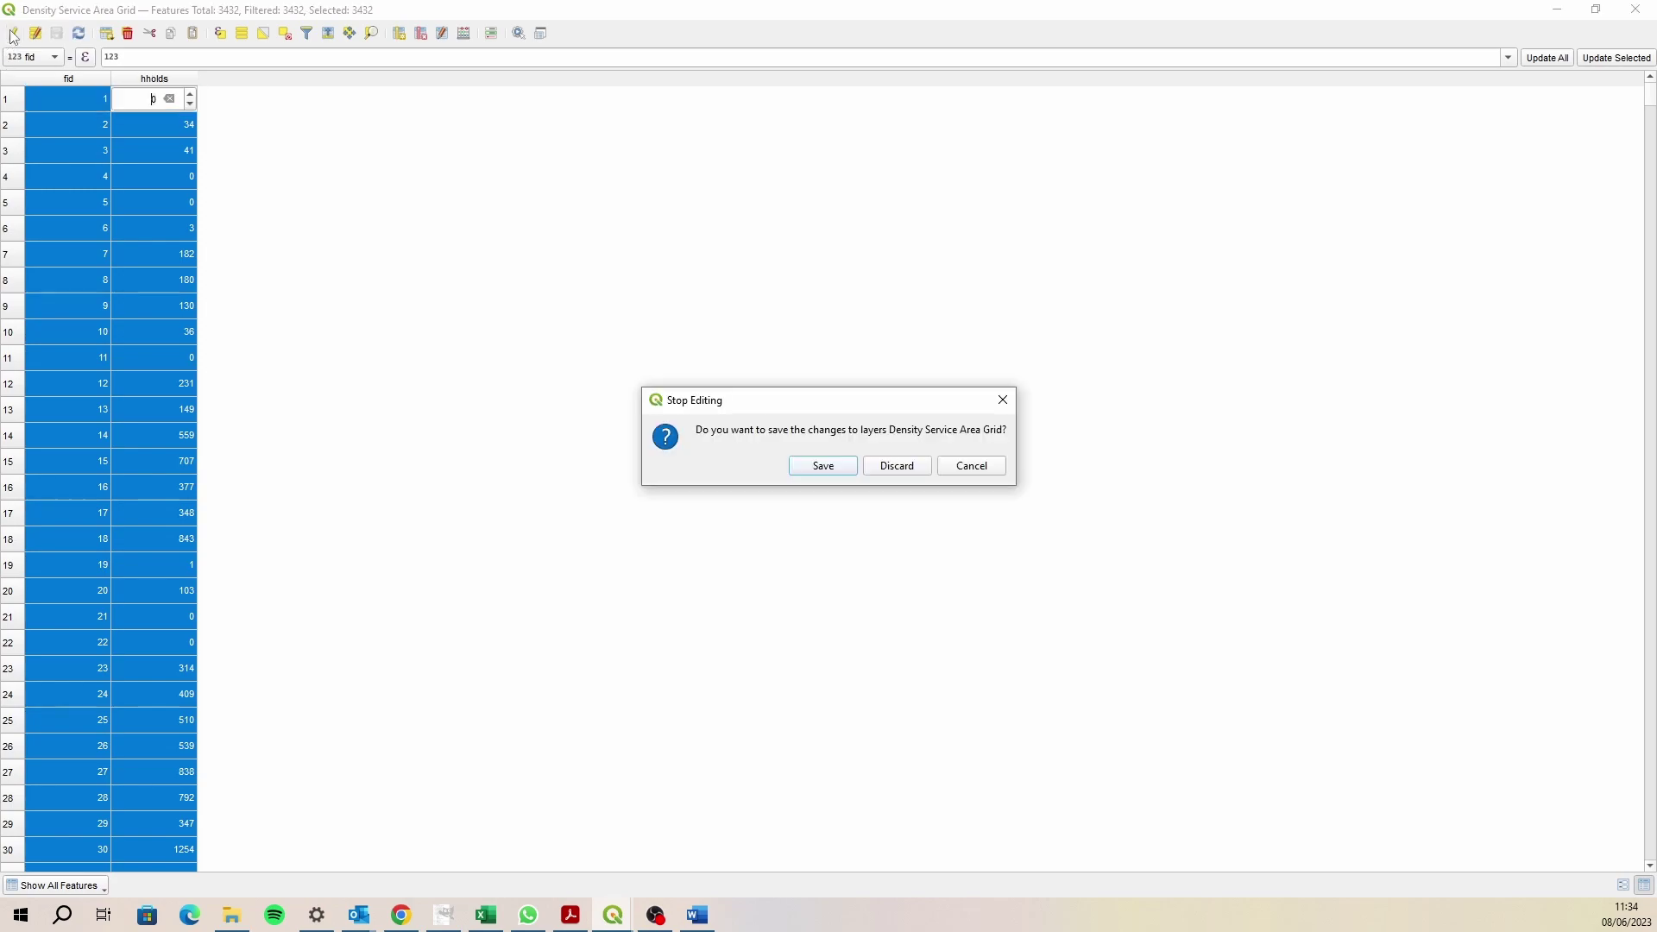
pyautogui.click(824, 464)
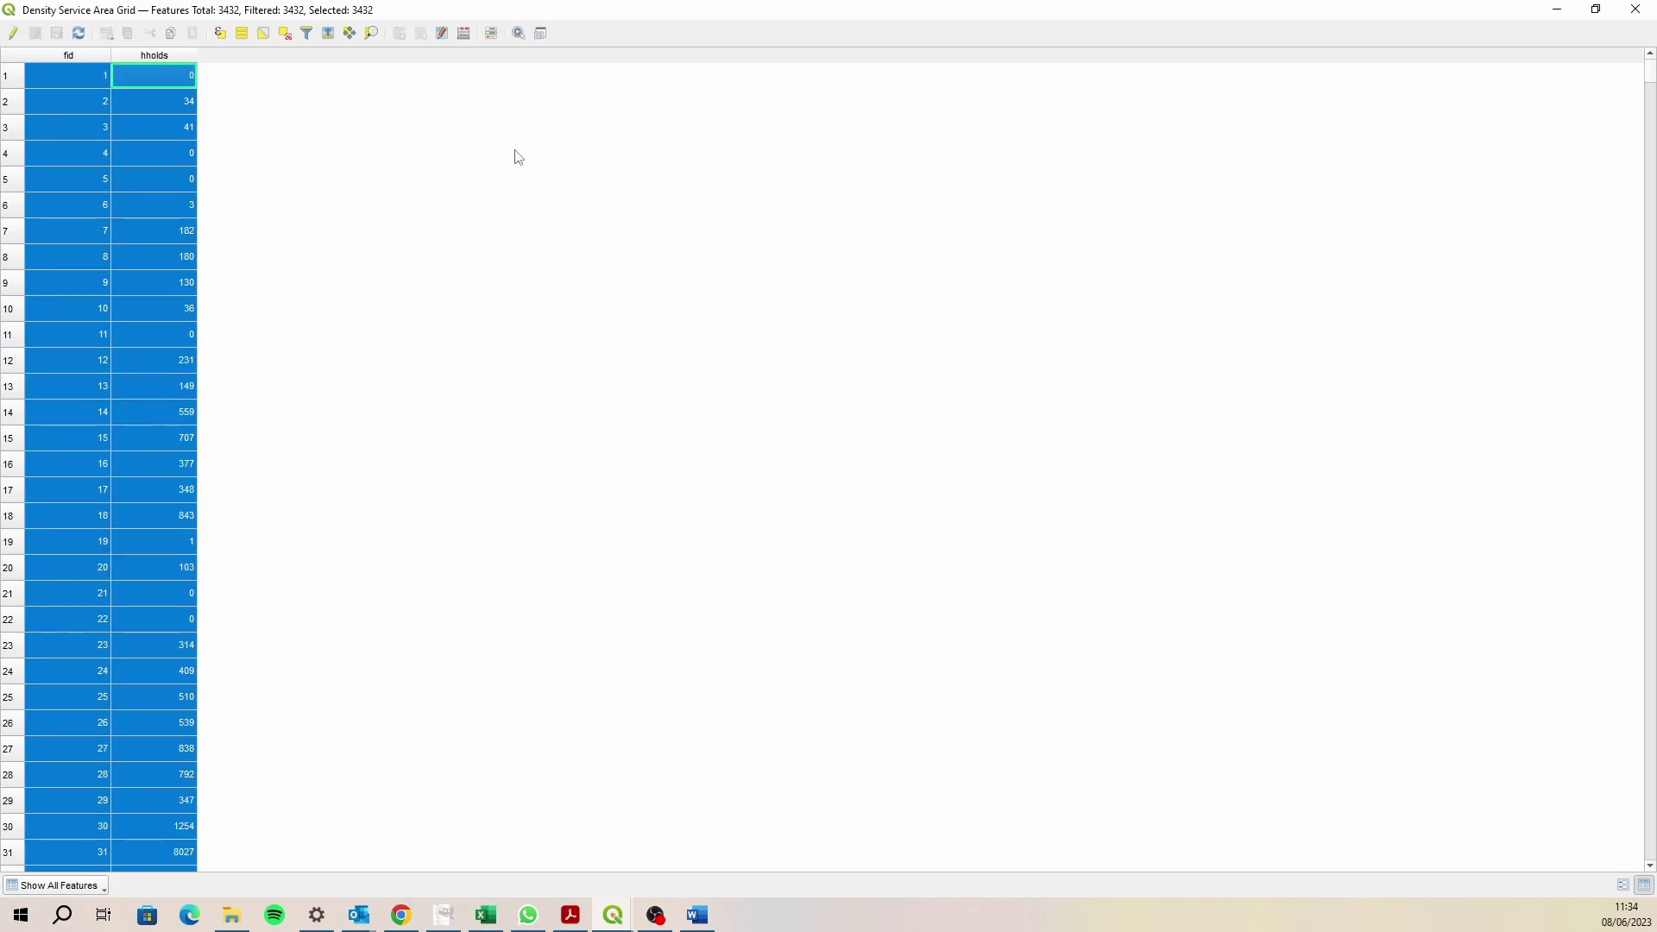
pyautogui.click(285, 33)
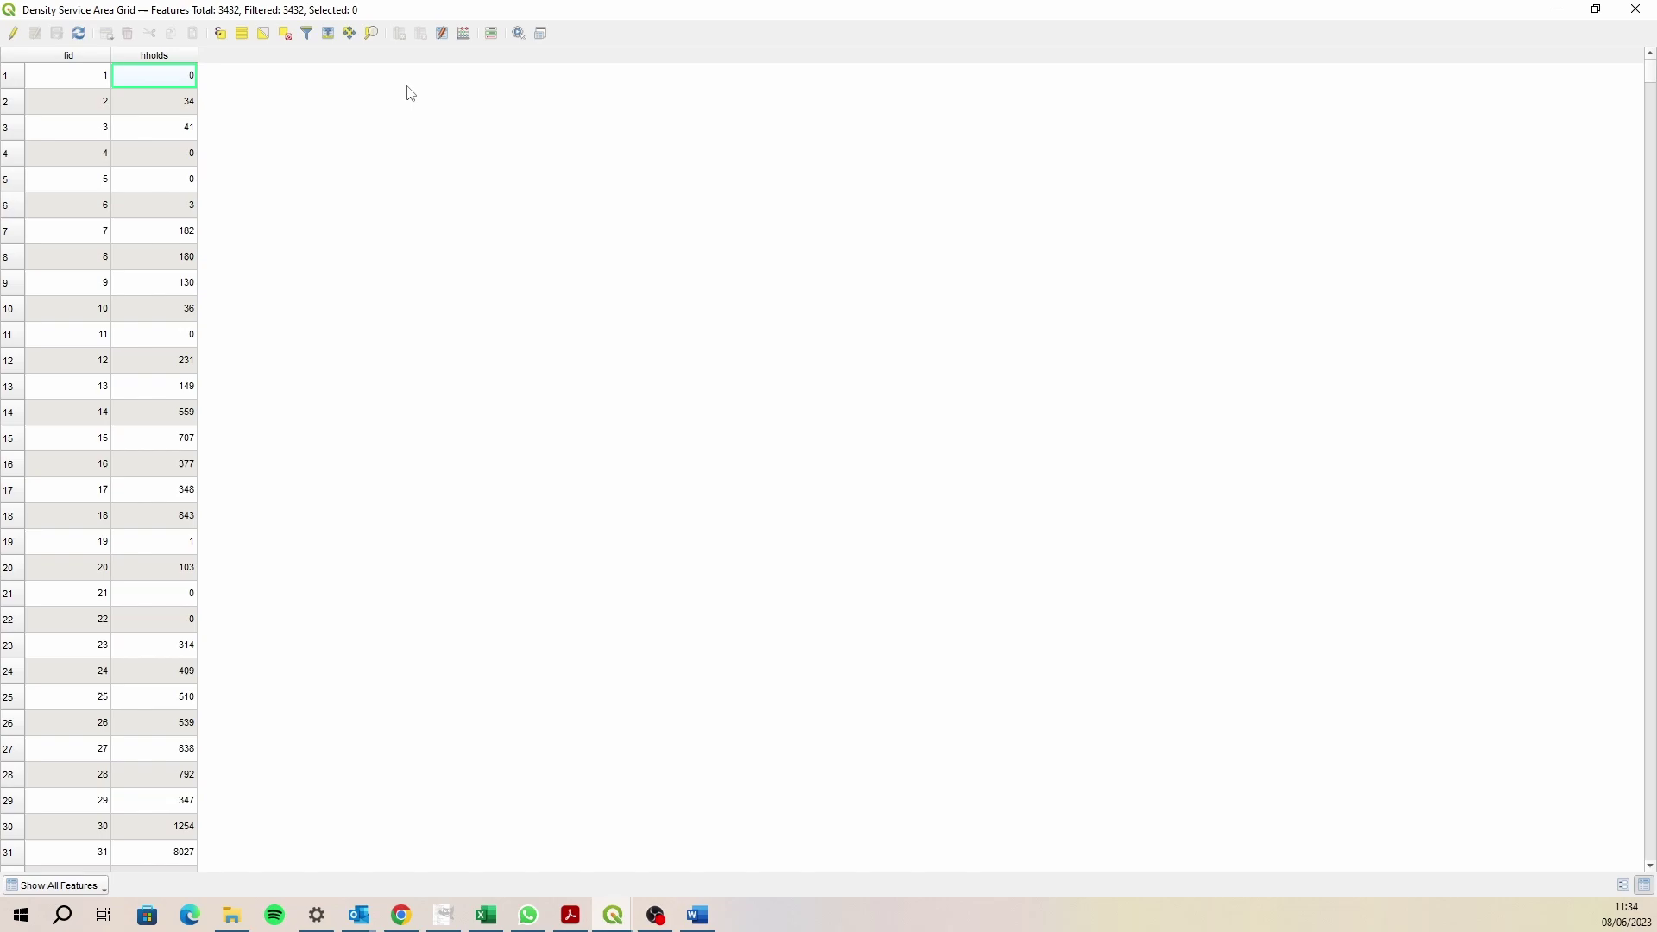
pyautogui.click(1635, 9)
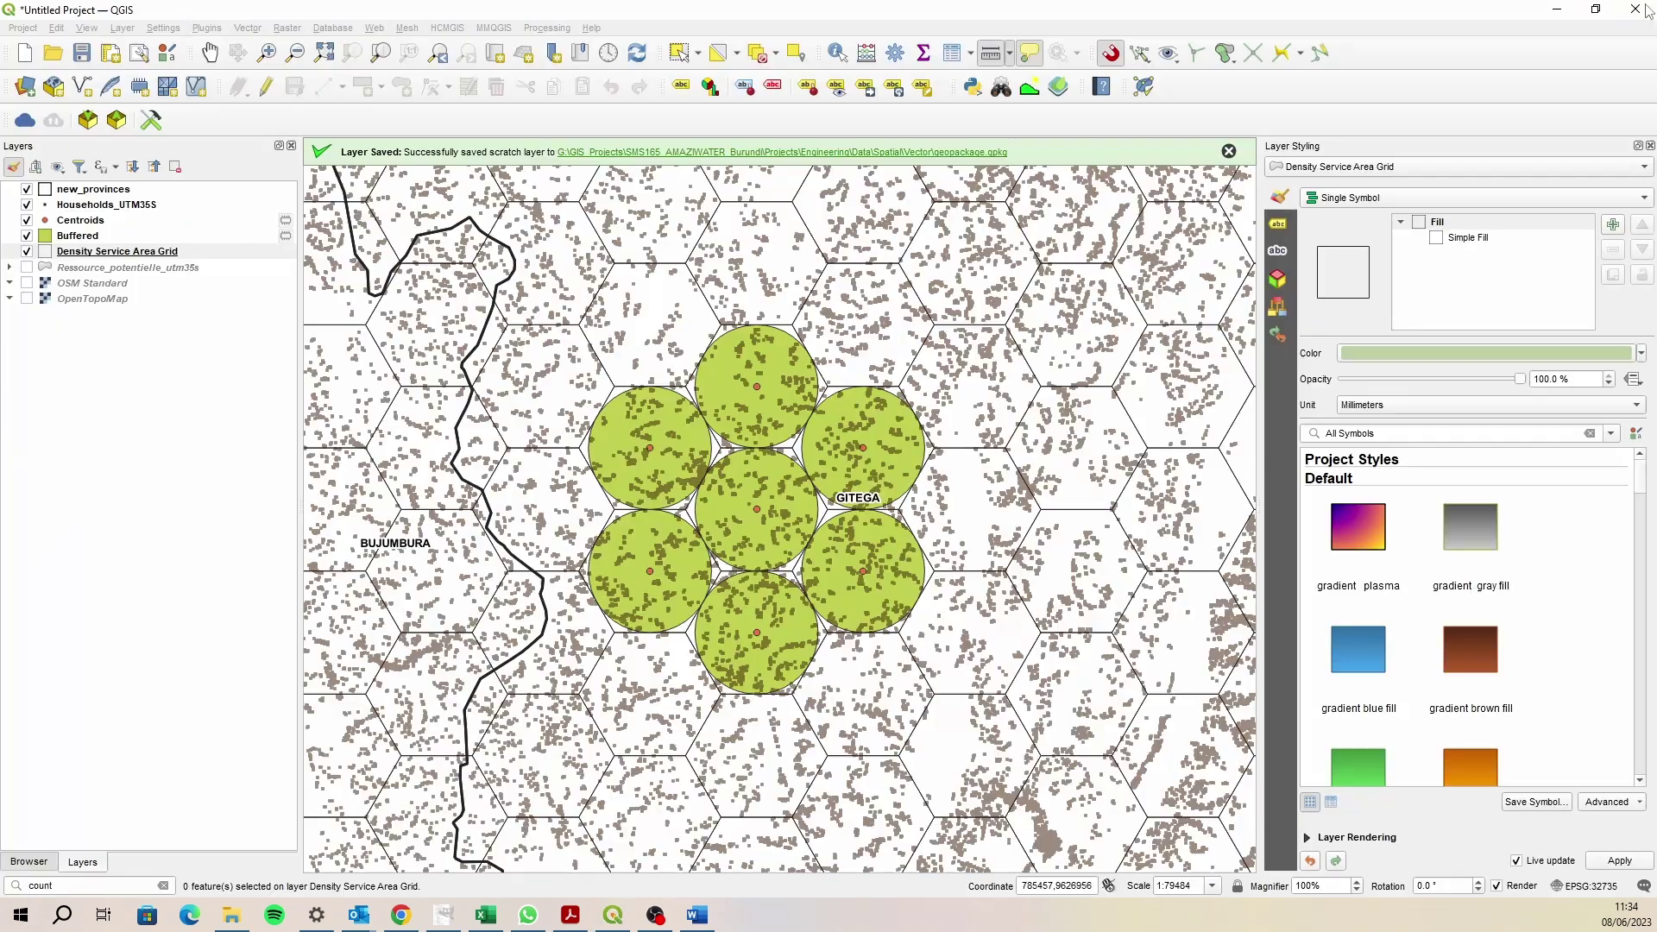
# - Identify household counts of seven hexagons including GITEGA, then snip the Word density table
pyautogui.click(133, 254)
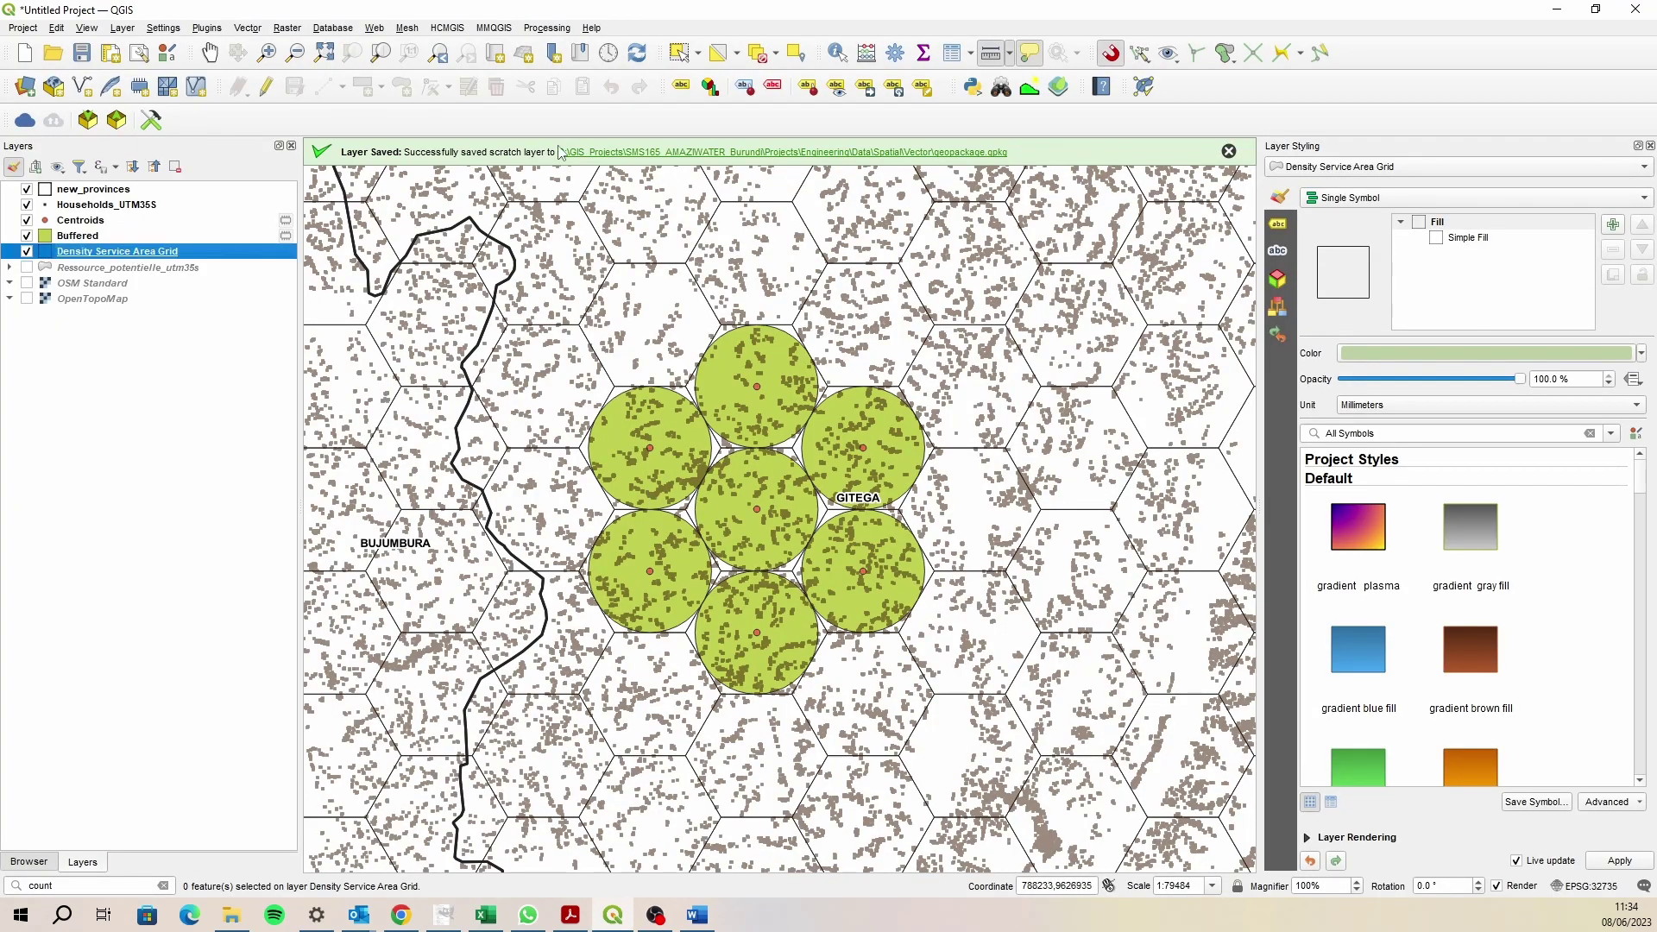
pyautogui.click(837, 53)
pyautogui.click(867, 470)
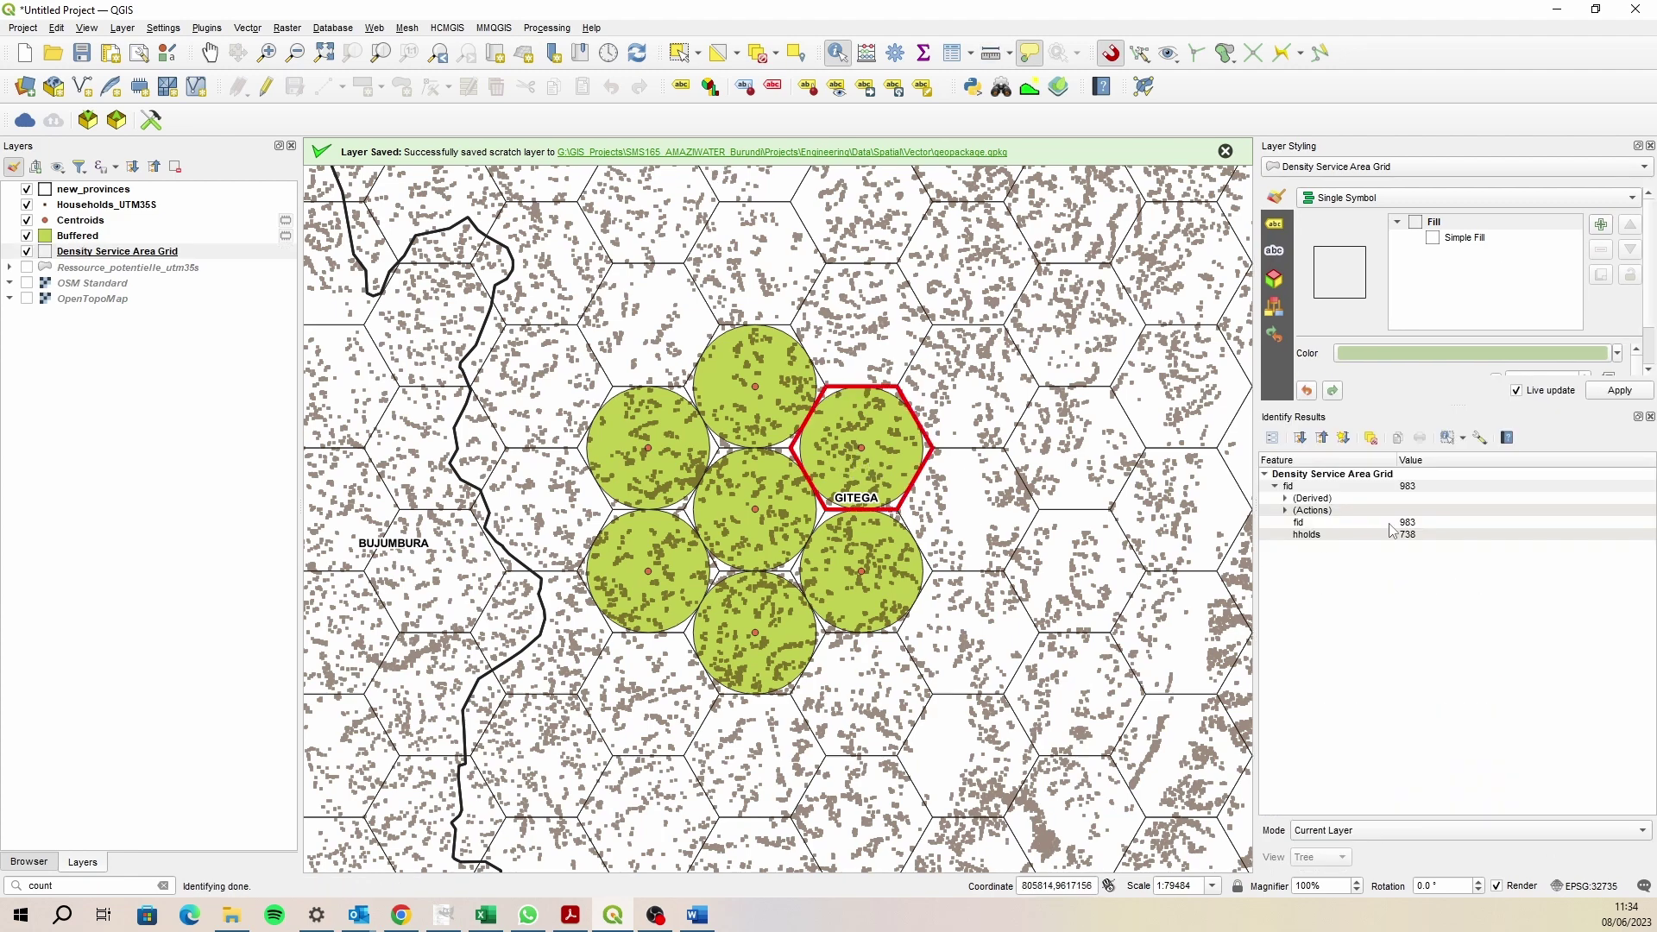
pyautogui.click(873, 565)
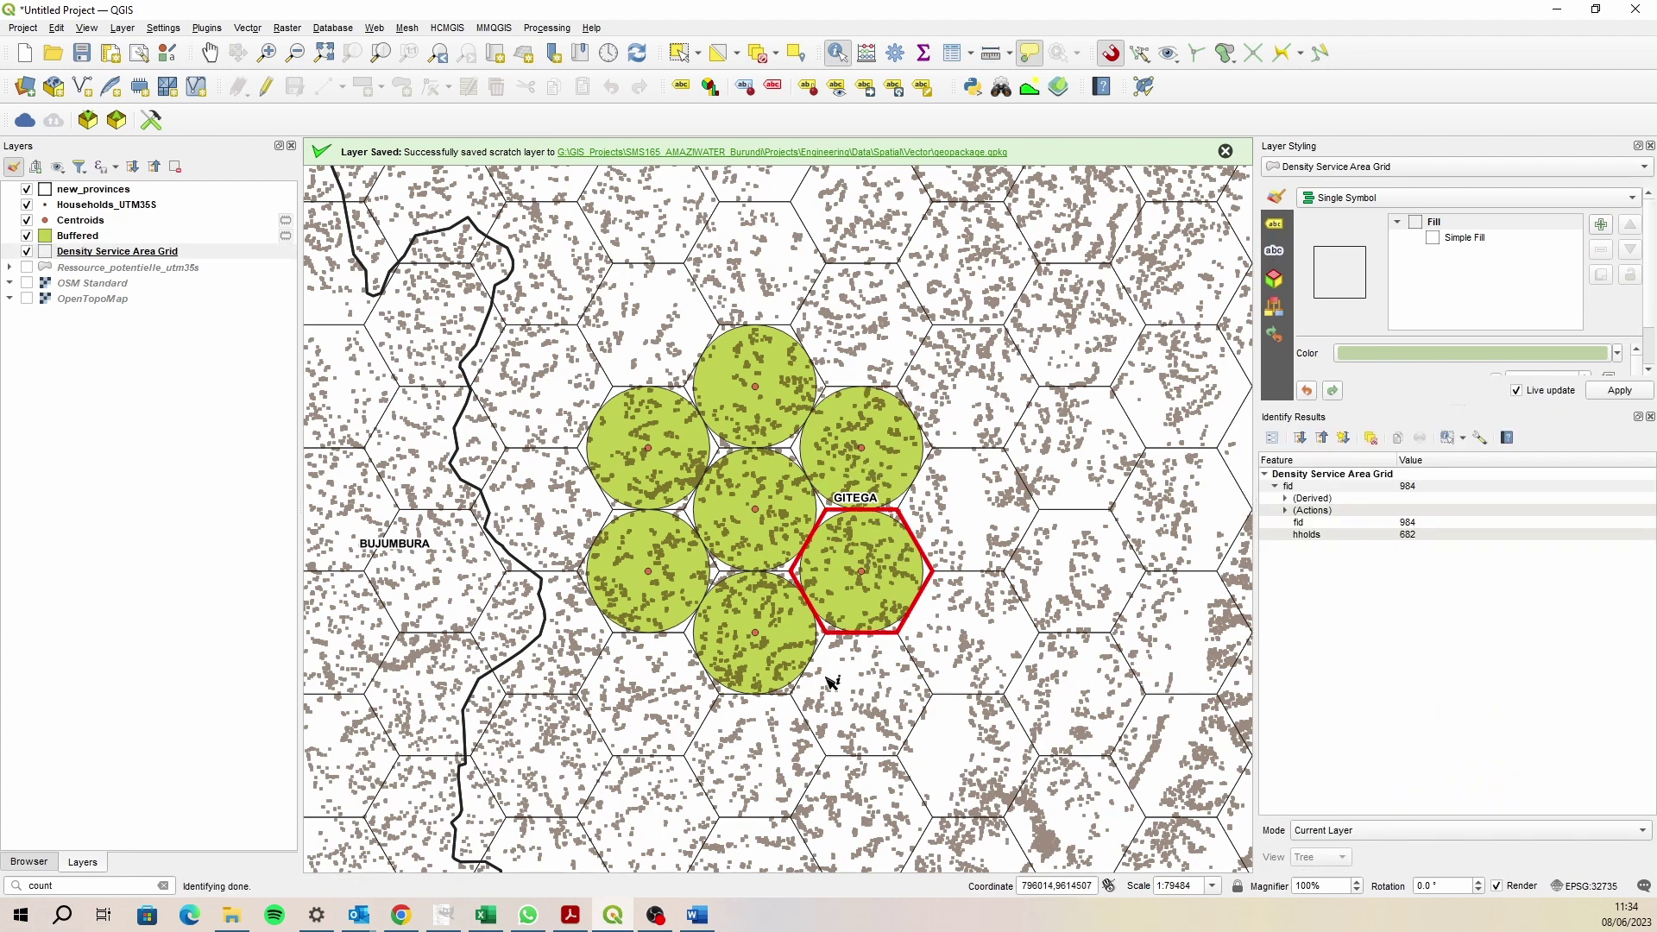
pyautogui.click(767, 645)
pyautogui.click(763, 491)
pyautogui.click(759, 435)
pyautogui.click(648, 444)
pyautogui.click(645, 547)
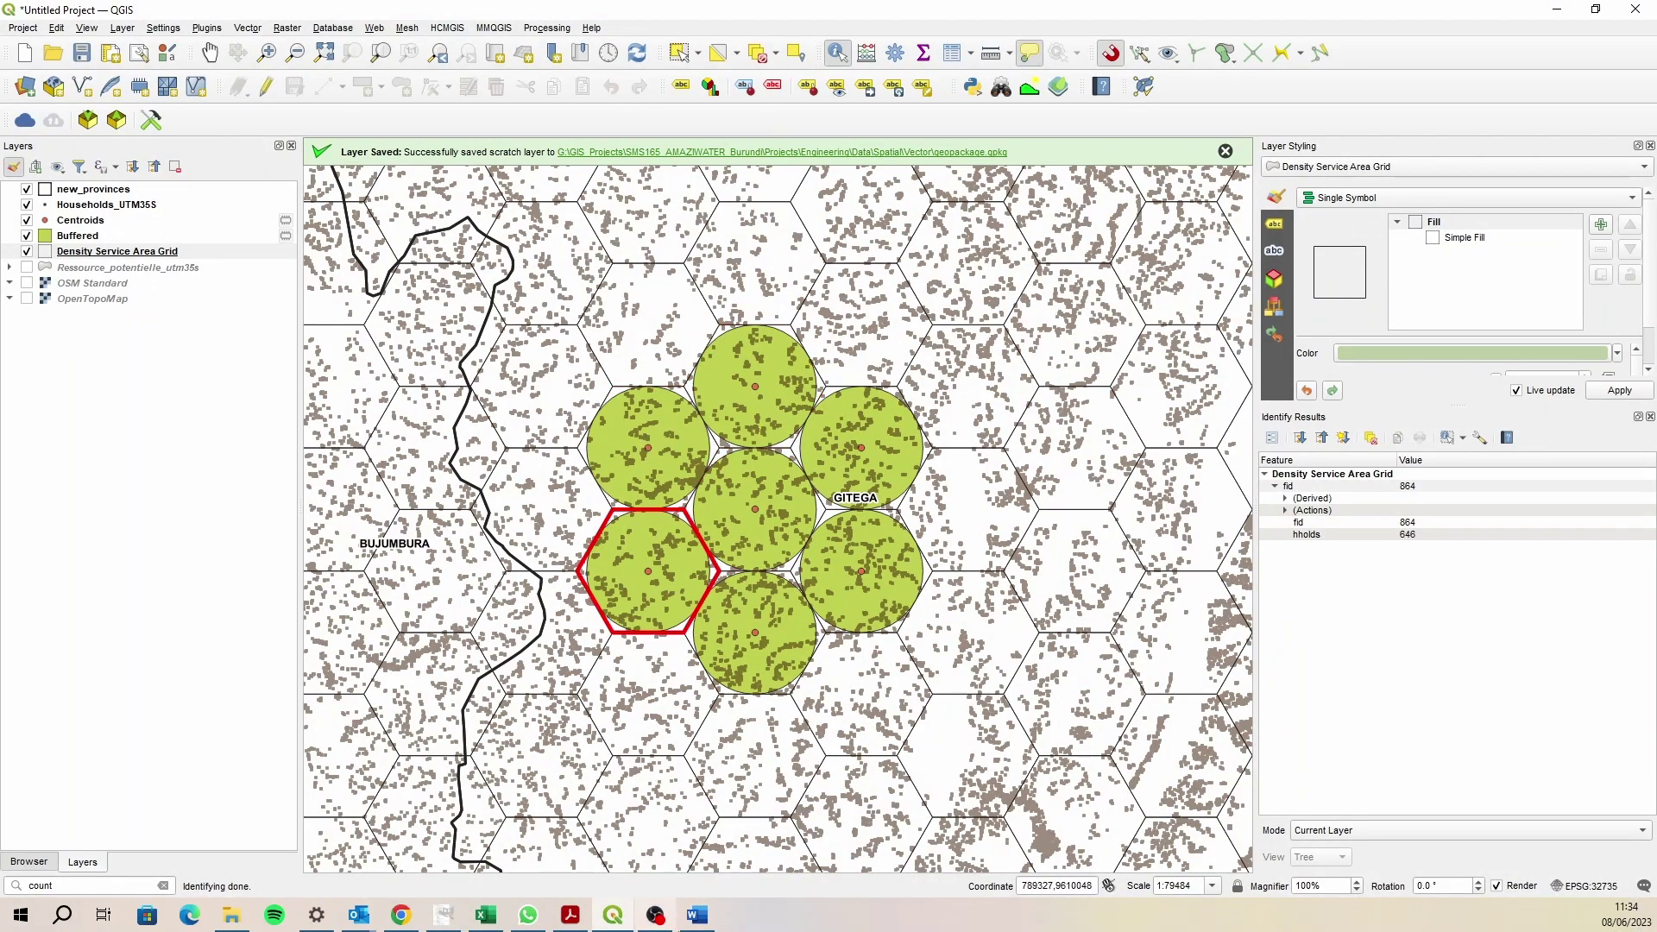
pyautogui.click(697, 914)
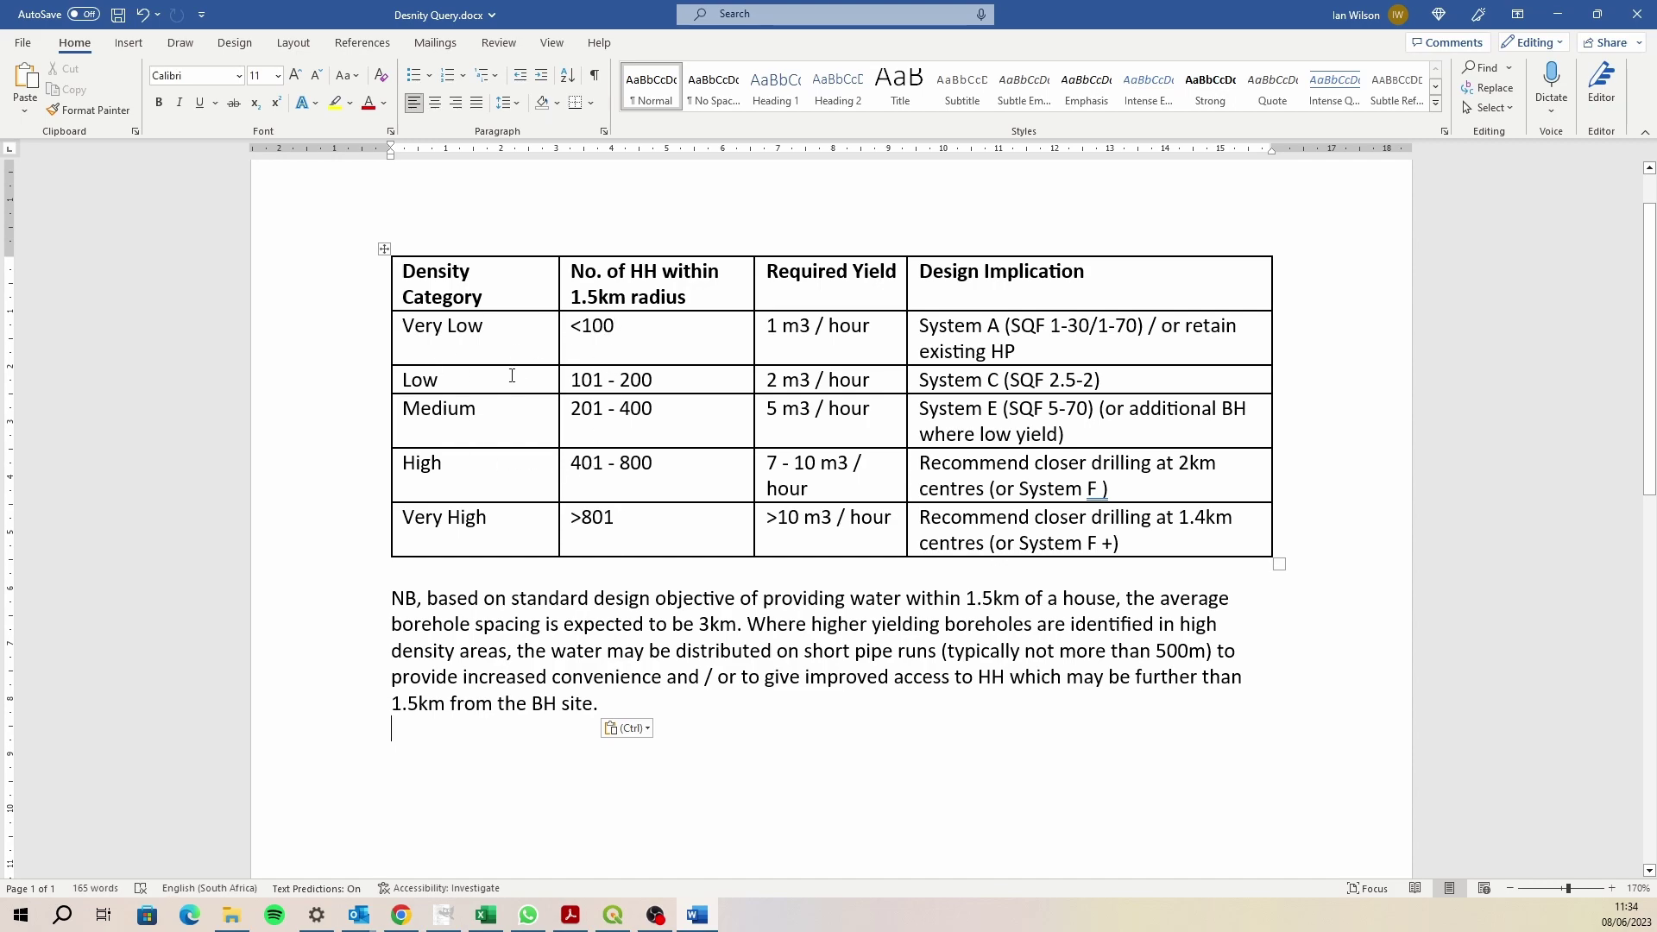
pyautogui.press('super+shift+s')
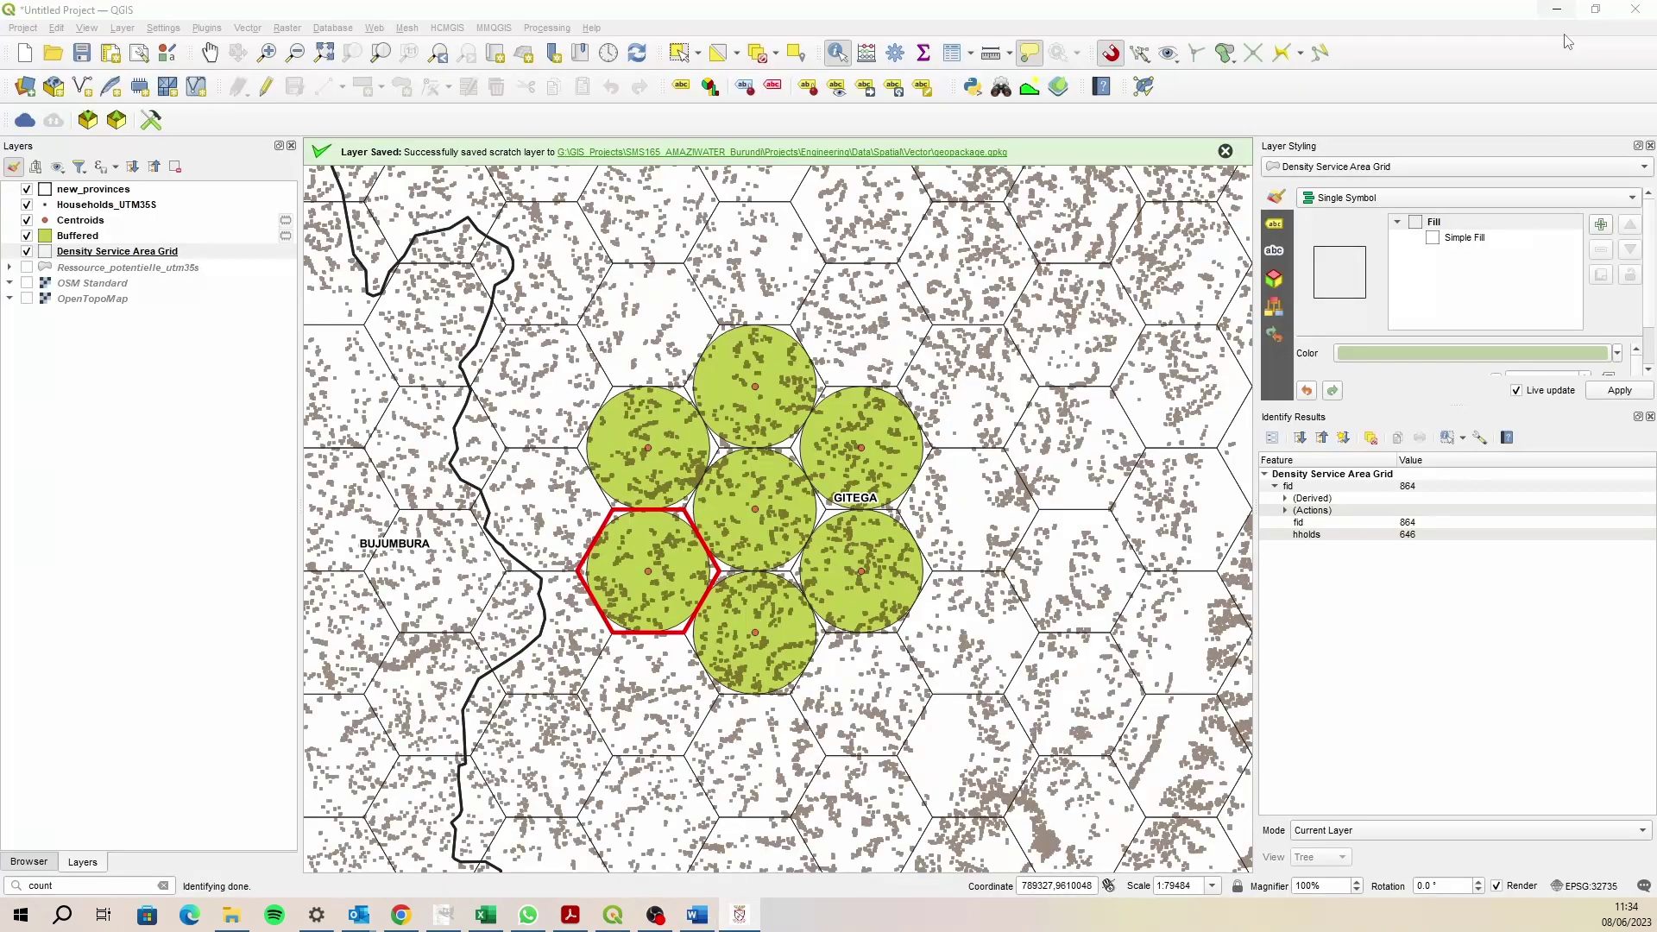
# - Give the Density Service Area Grid Graduated symbology on hholds and classify it
pyautogui.click(1557, 15)
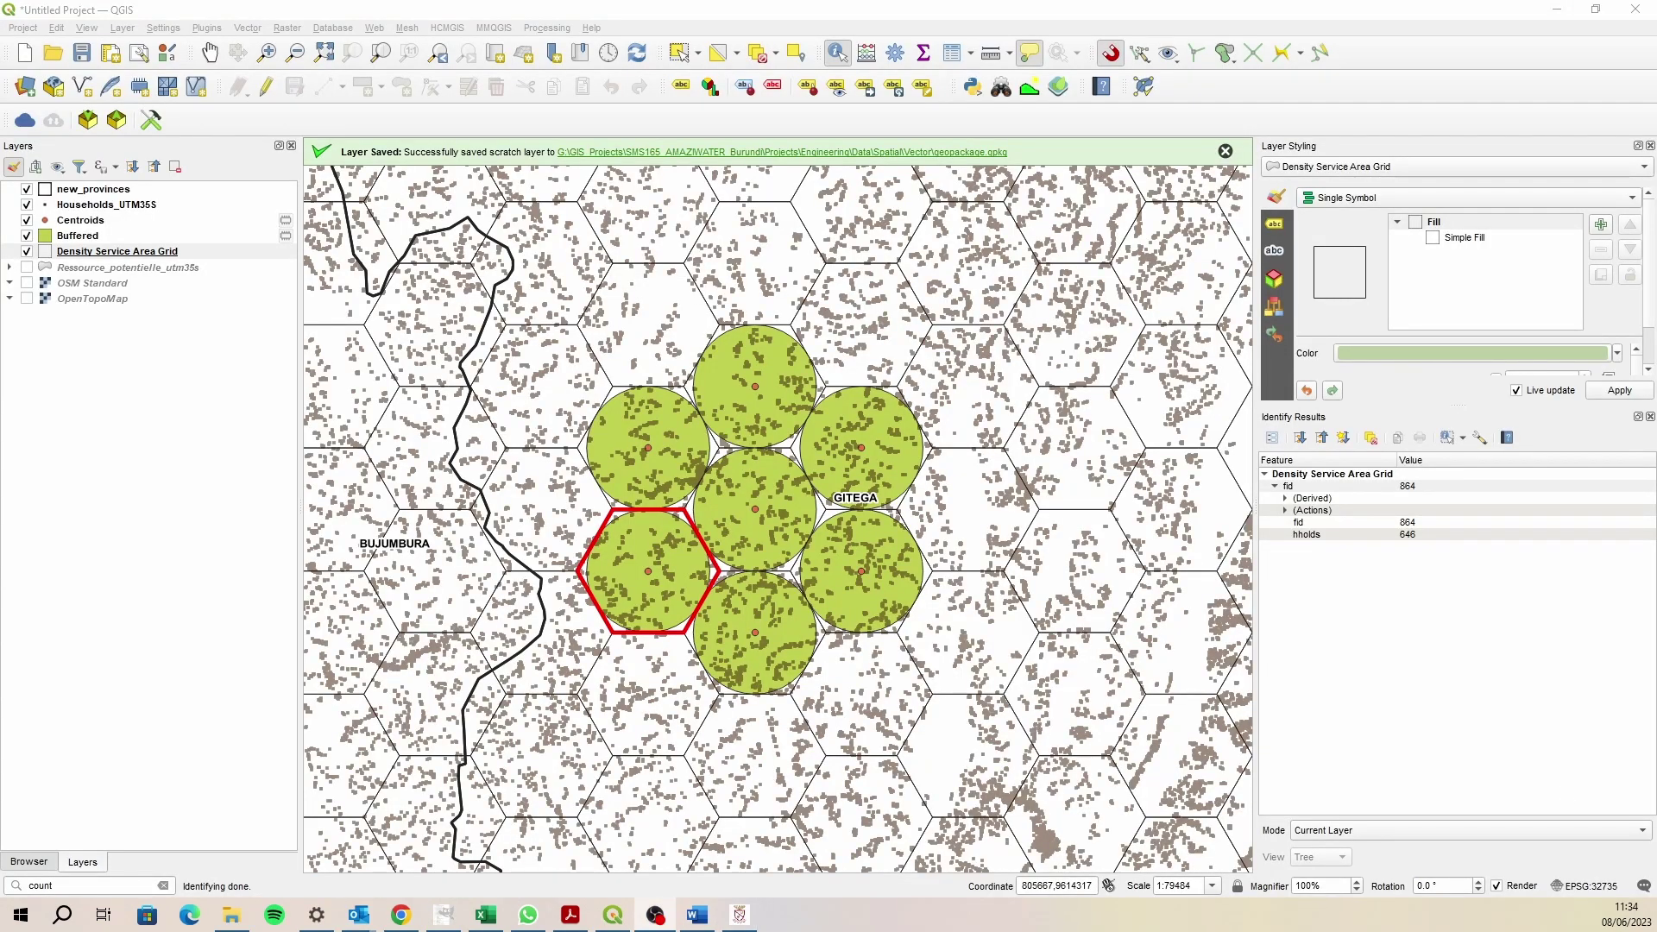
pyautogui.click(121, 252)
pyautogui.click(1428, 198)
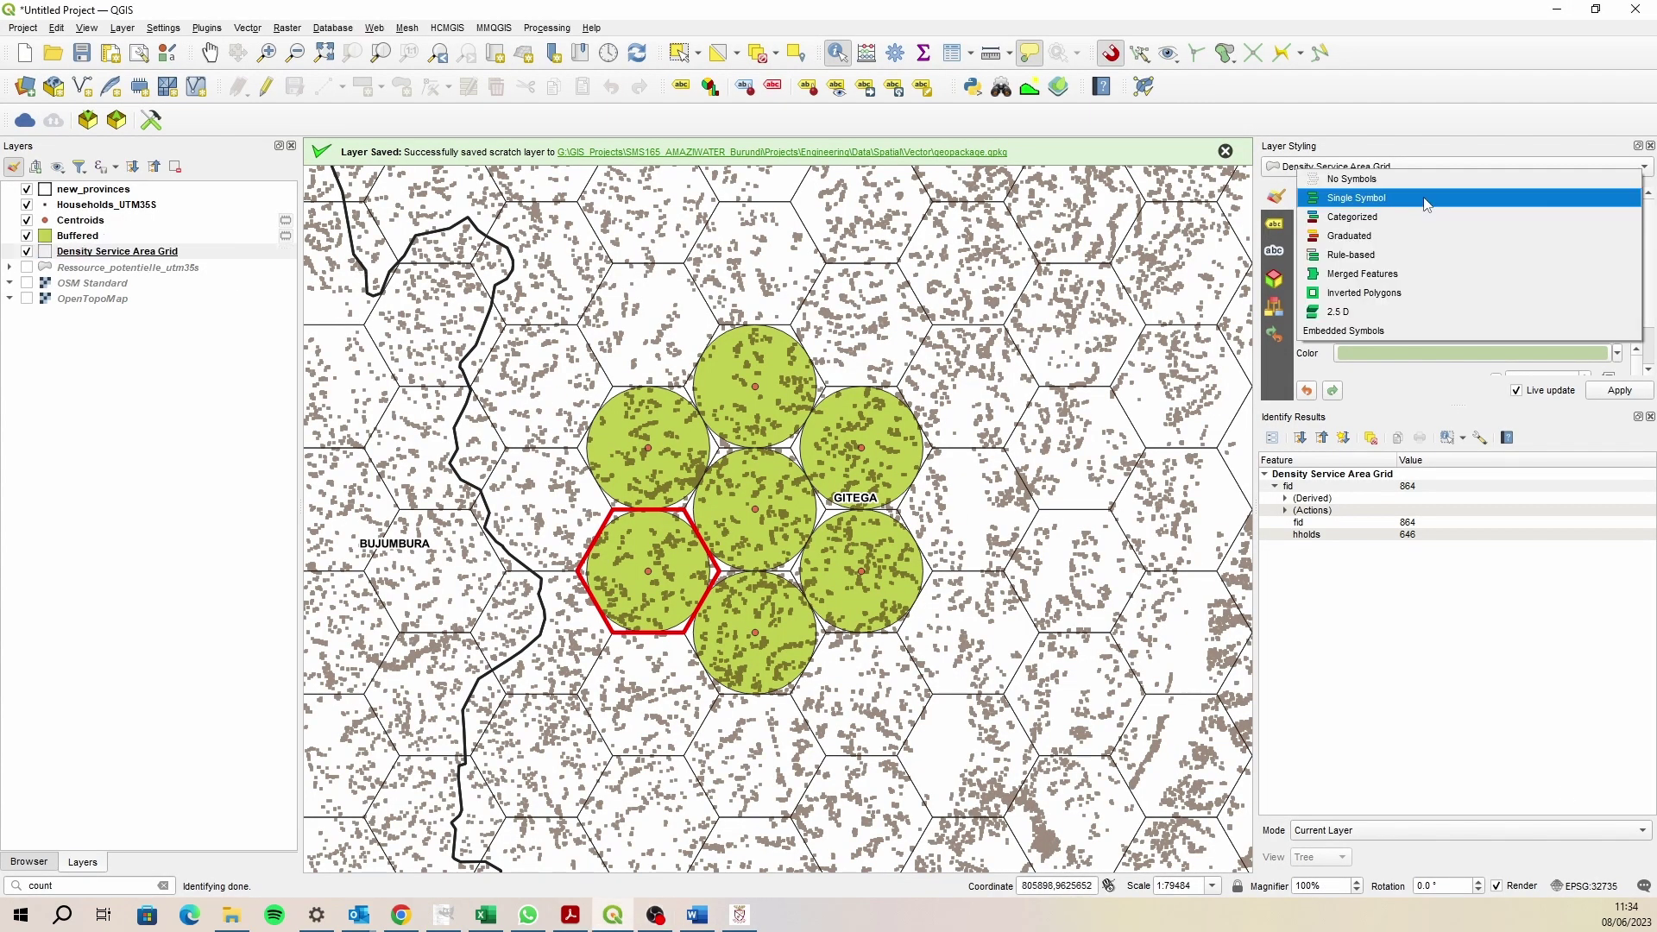
pyautogui.click(1428, 217)
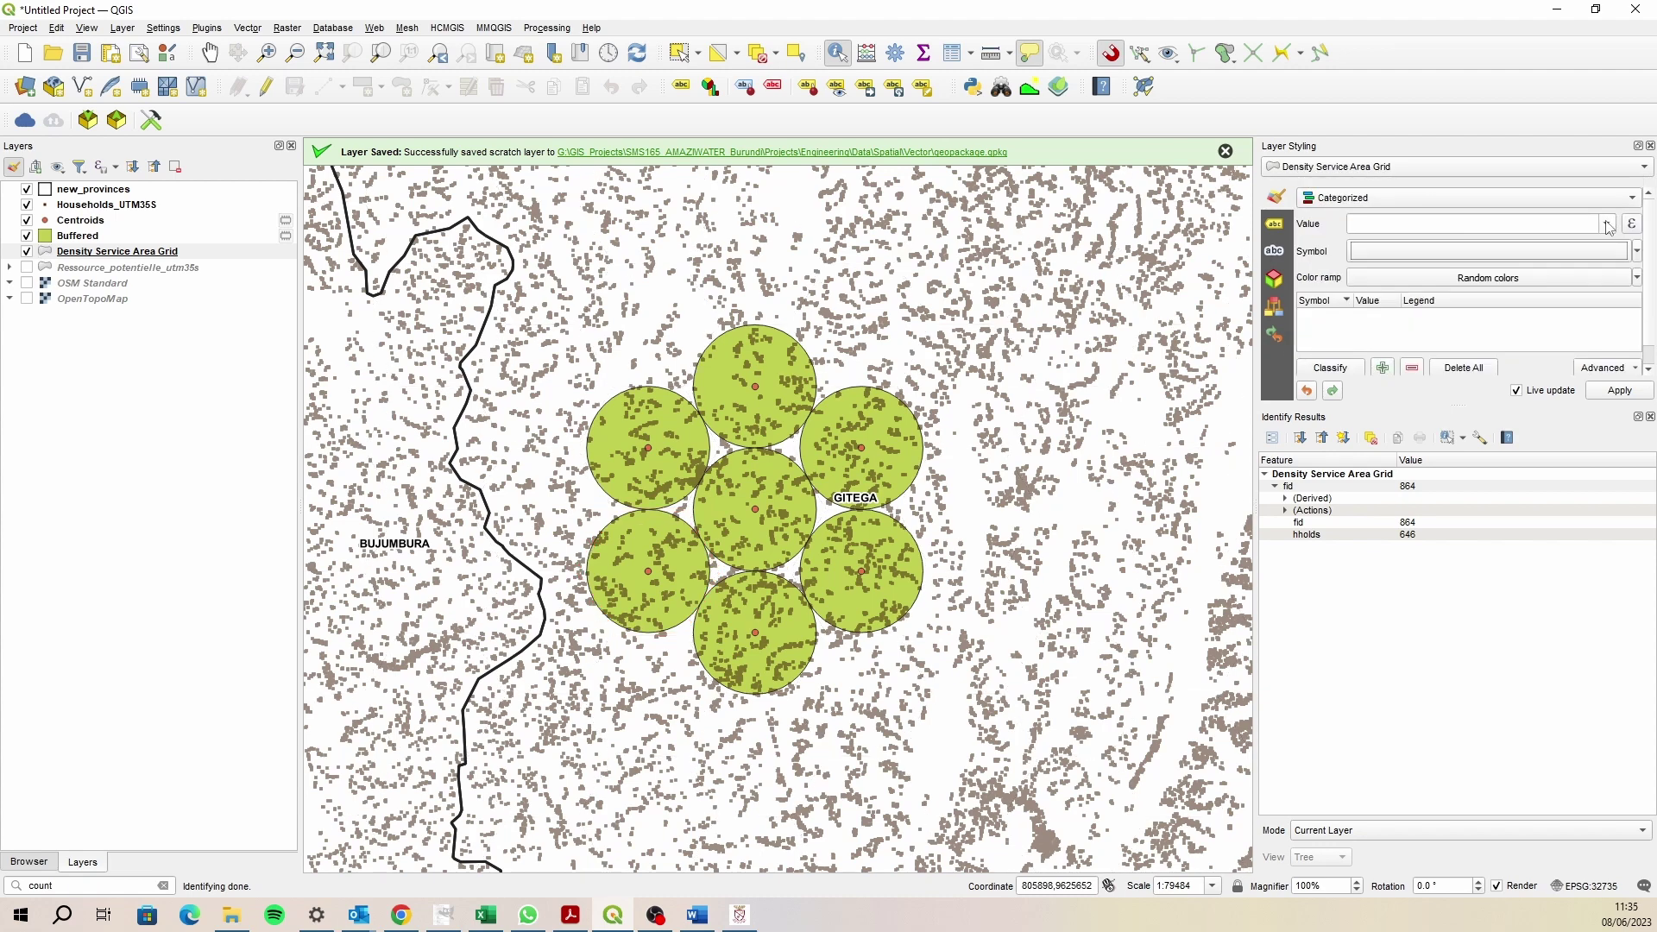
pyautogui.click(1432, 223)
pyautogui.click(1439, 270)
pyautogui.click(1467, 197)
pyautogui.click(1428, 219)
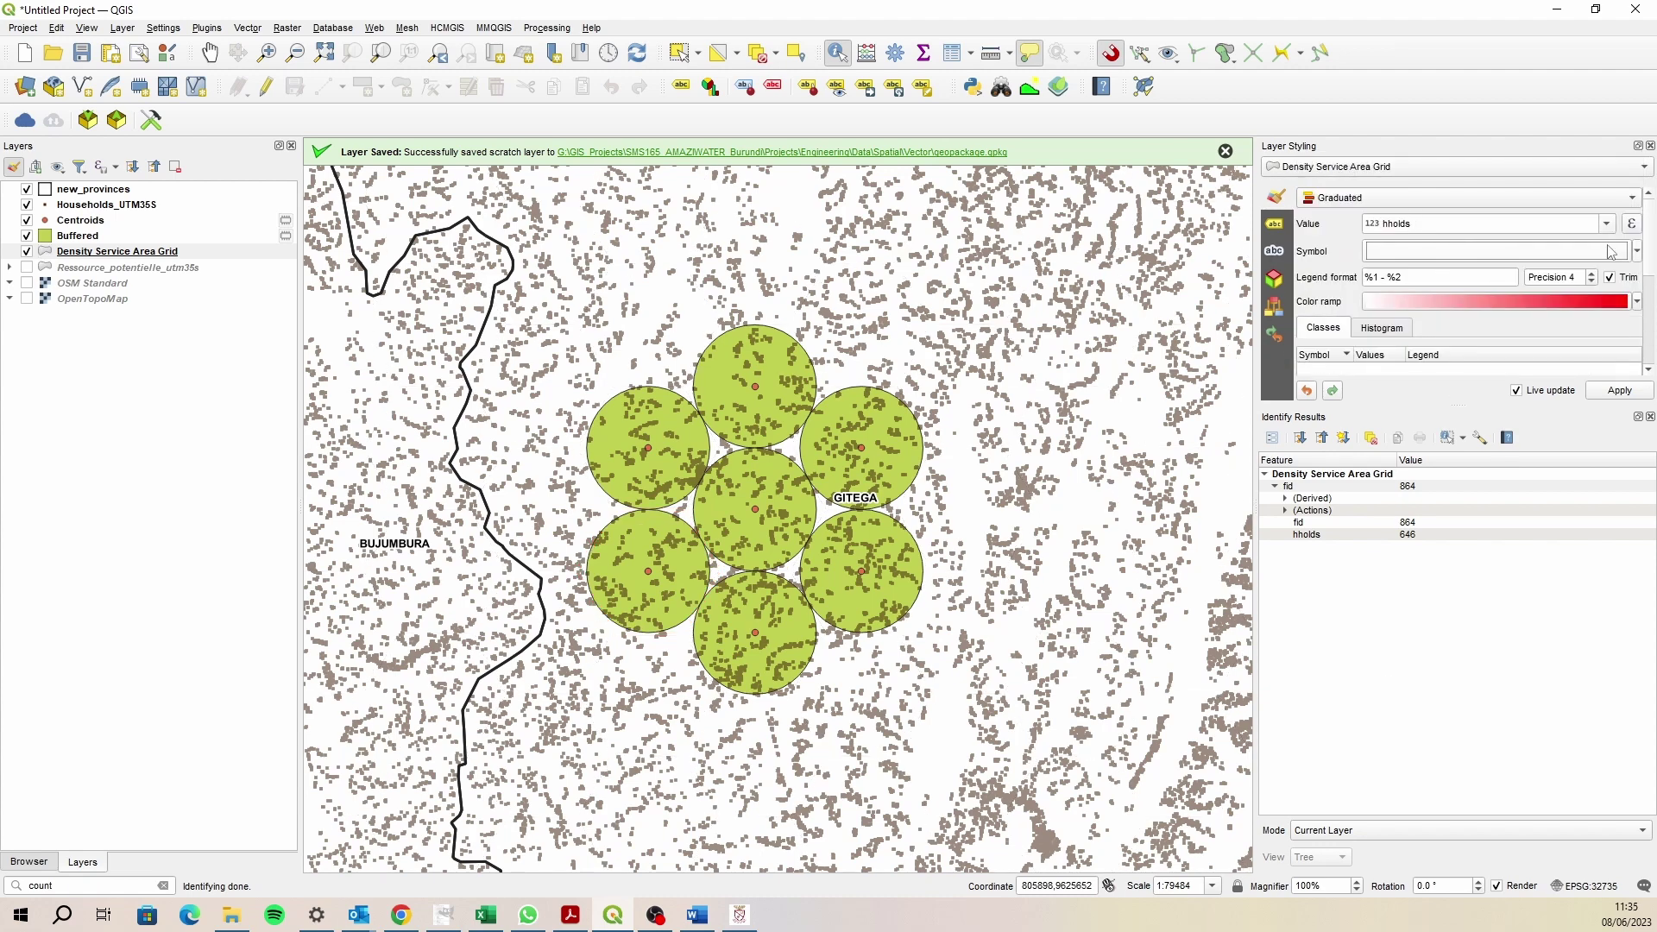
pyautogui.click(1348, 783)
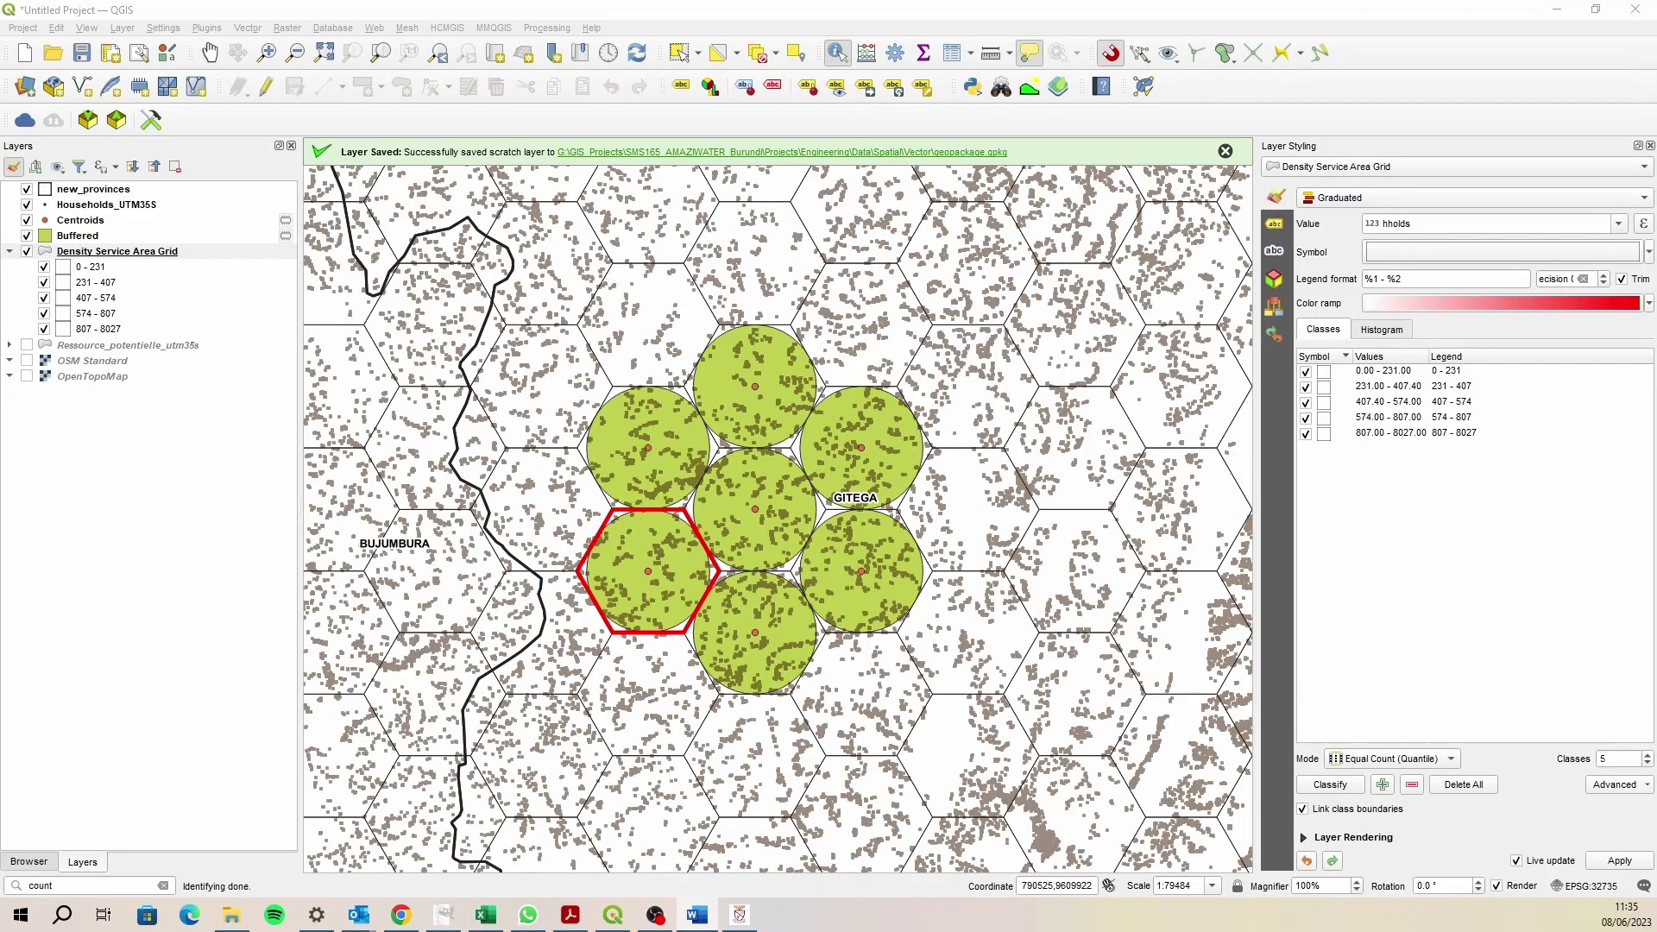
# - Set the first two class bounds to 0-100 and 100-200
pyautogui.doubleClick(1399, 377)
pyautogui.click(852, 449)
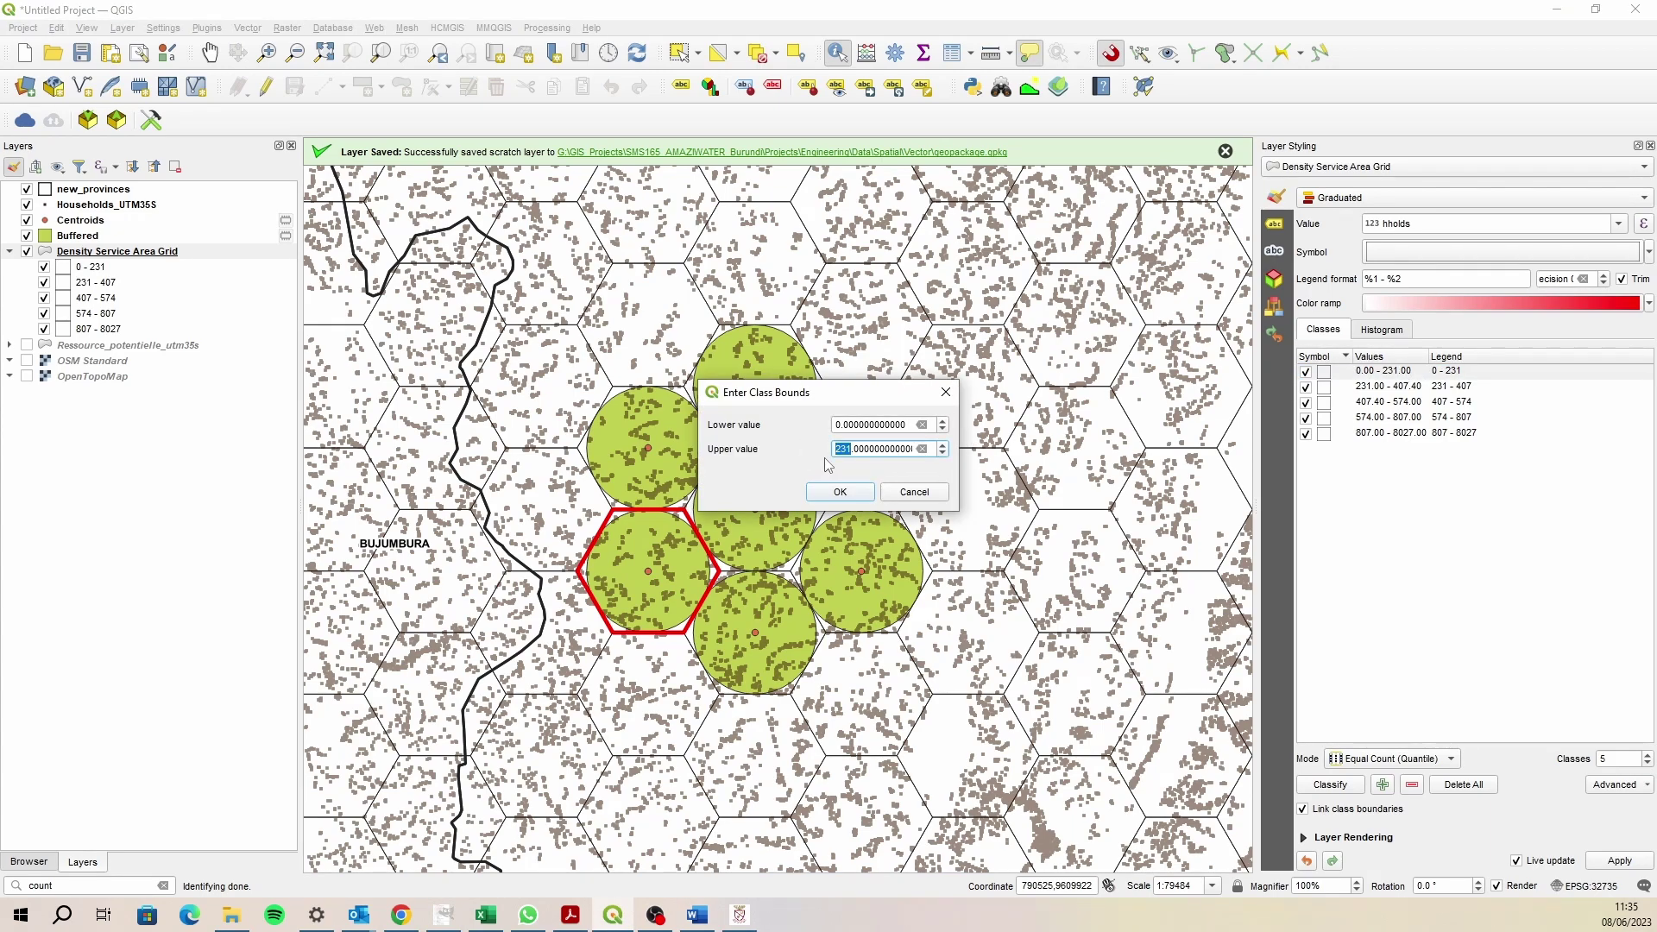
pyautogui.click(855, 499)
pyautogui.doubleClick(1399, 385)
pyautogui.press('Tab')
pyautogui.write('200')
pyautogui.click(833, 493)
# - Set the third and fourth class bounds to 200-400 and 400-800
pyautogui.doubleClick(1400, 401)
pyautogui.press('Tab')
pyautogui.press('BackSpace')
pyautogui.click(840, 492)
pyautogui.doubleClick(1399, 417)
pyautogui.press('Tab')
pyautogui.press('BackSpace')
pyautogui.click(871, 492)
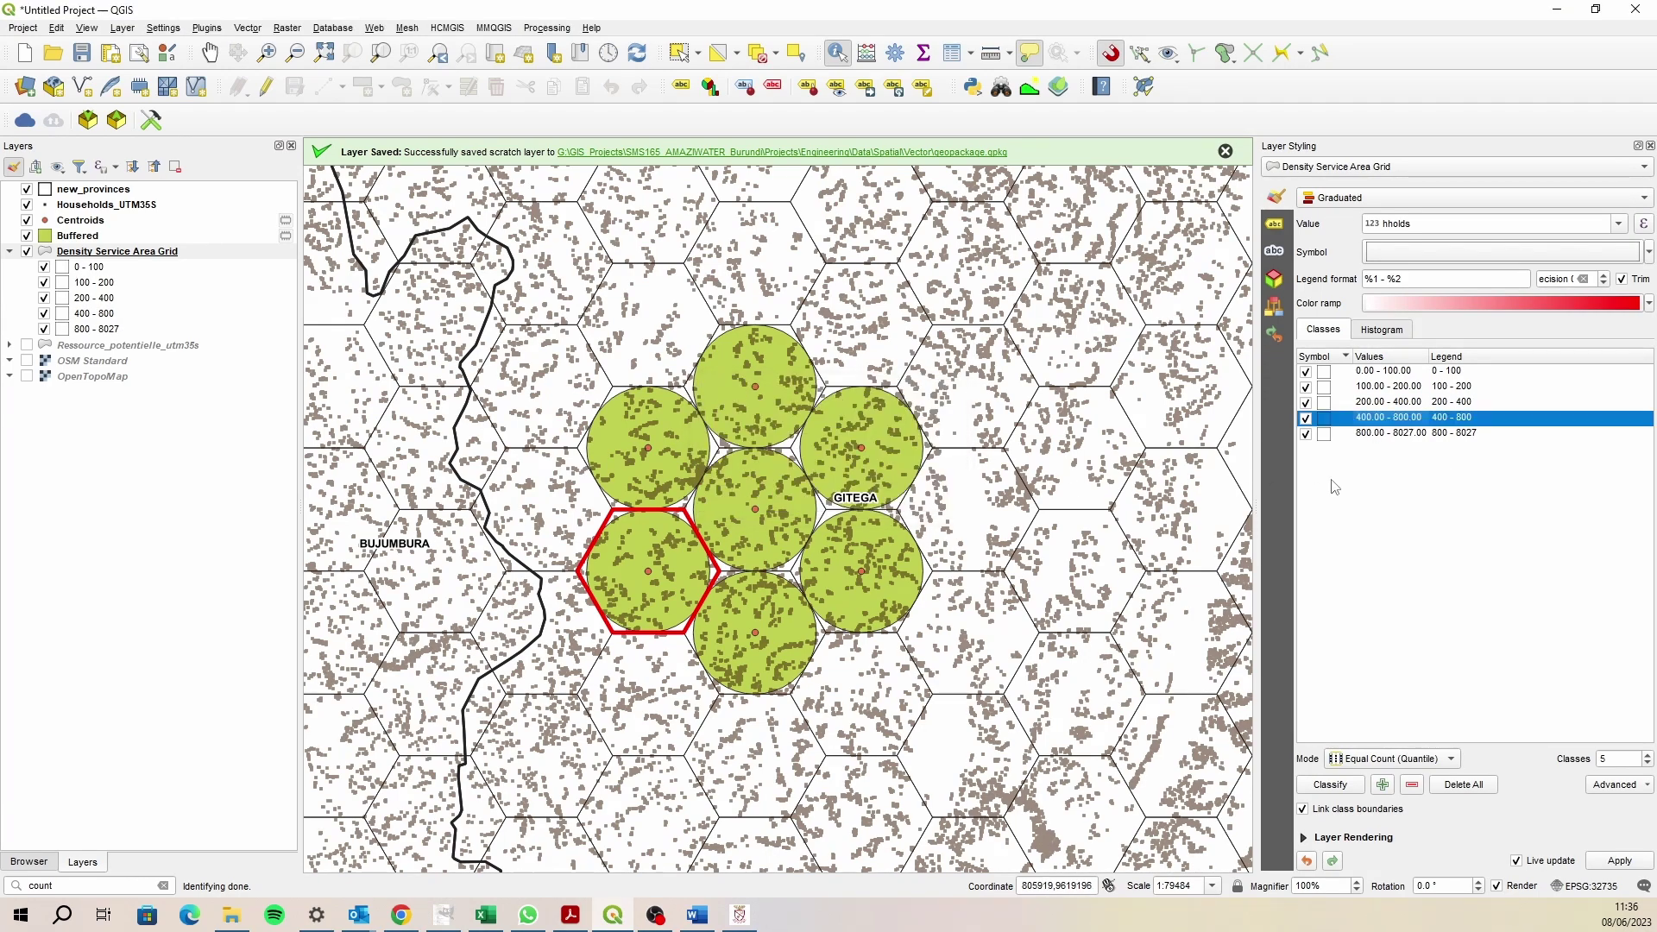
# - Relabel the last and first legend entries as >800 and <100
pyautogui.click(1447, 436)
pyautogui.doubleClick(1447, 436)
pyautogui.press('BackSpace')
pyautogui.press('BackSpace')
pyautogui.press('BackSpace')
pyautogui.press('BackSpace')
pyautogui.press('BackSpace')
pyautogui.press('BackSpace')
pyautogui.press('BackSpace')
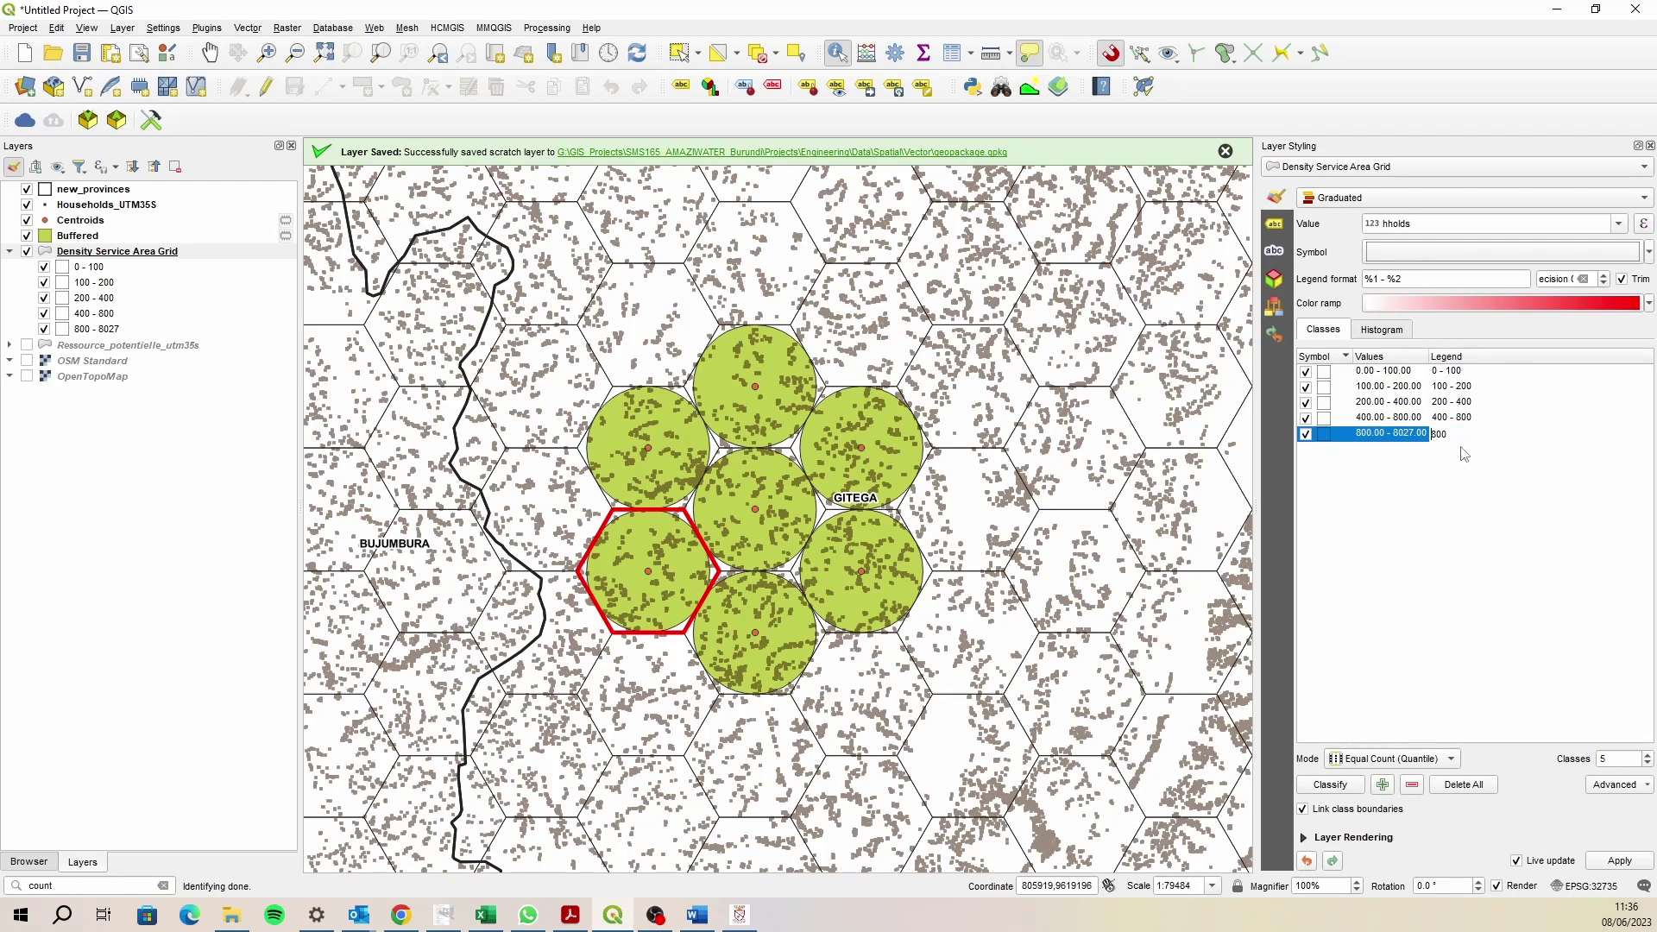
pyautogui.write('>')
pyautogui.press('Tab')
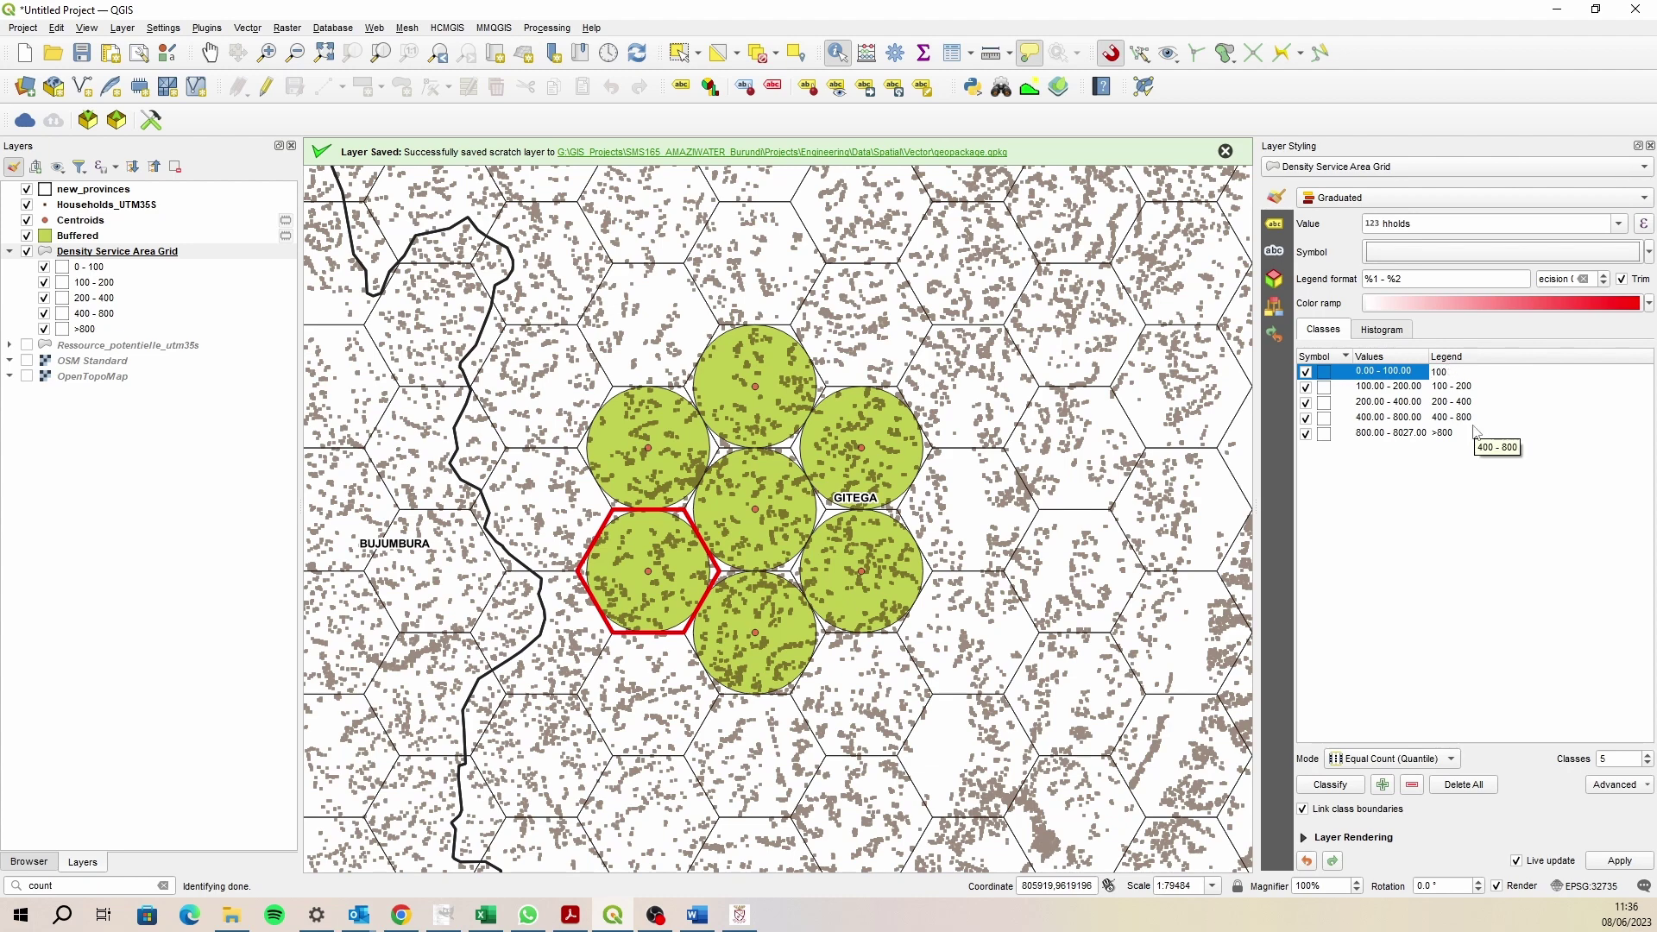
pyautogui.write('<')
pyautogui.press('Return')
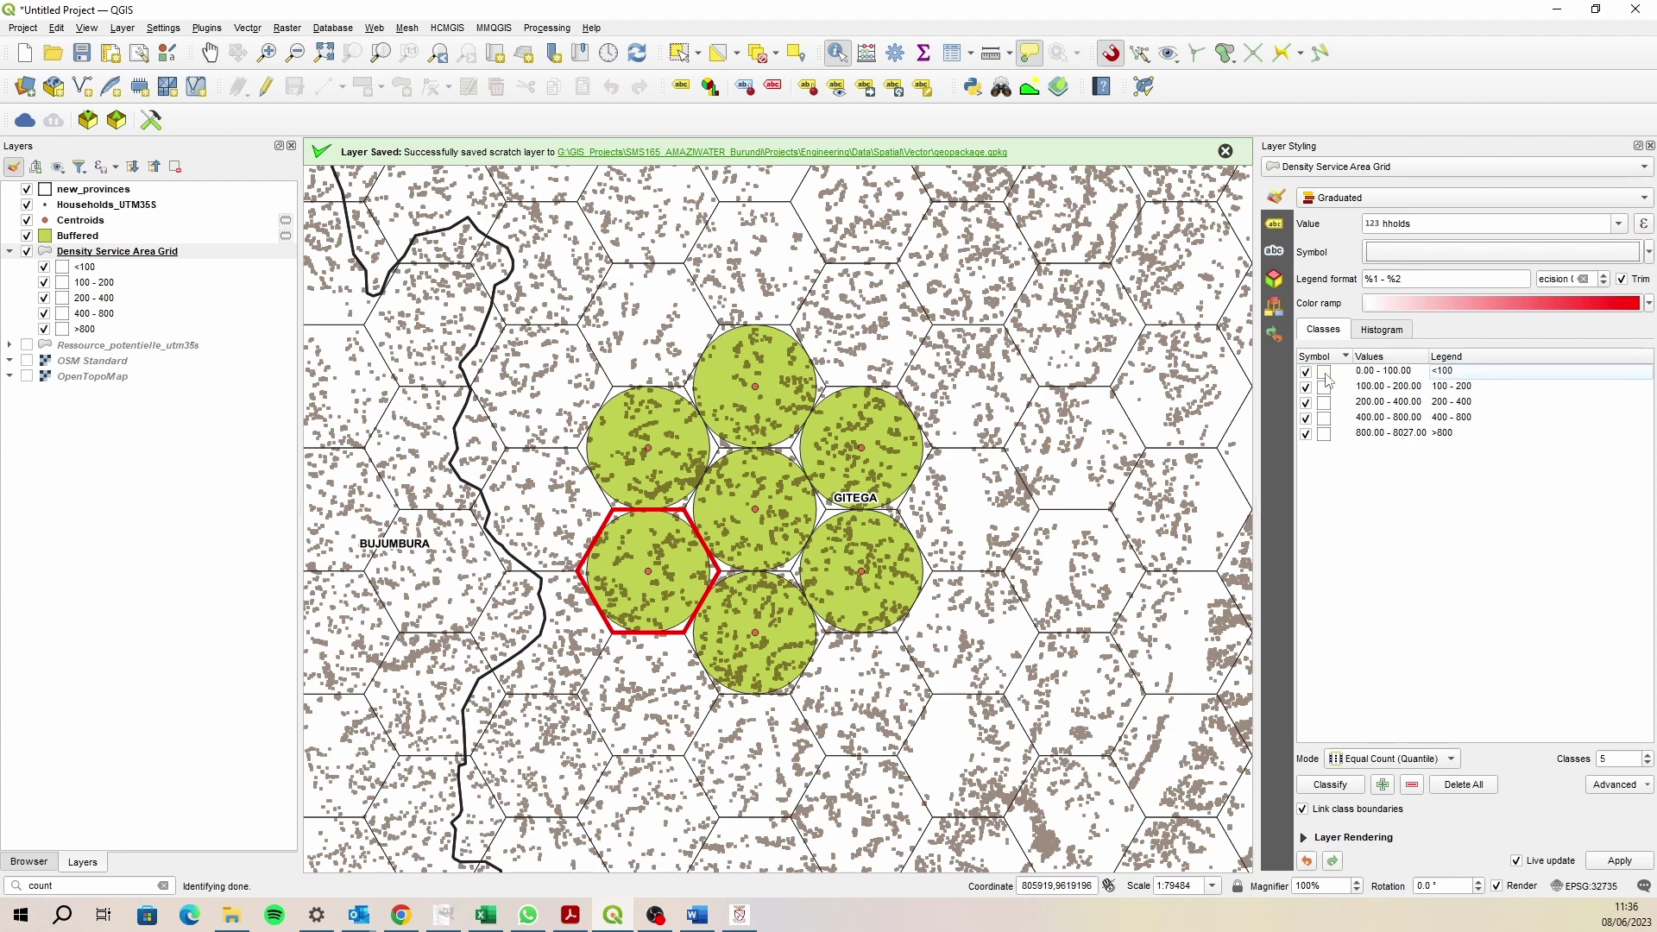
# - Apply the graduated red classes to the map and hide the Buffered layer
pyautogui.doubleClick(1325, 373)
pyautogui.click(1465, 231)
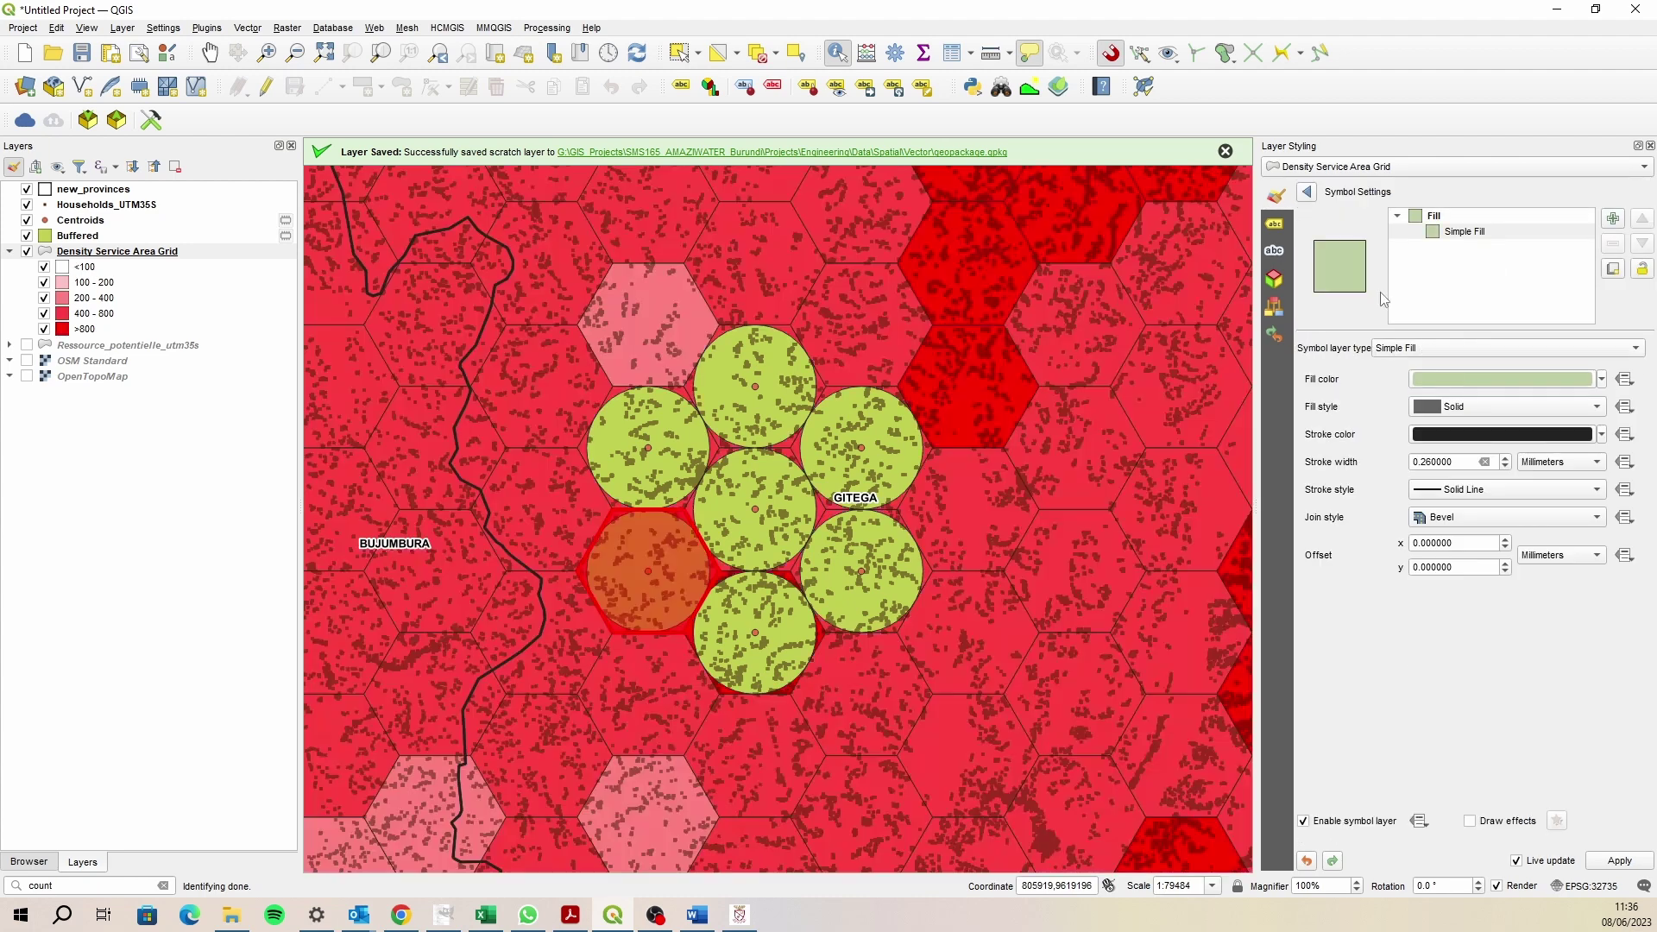
pyautogui.click(1306, 192)
pyautogui.click(27, 236)
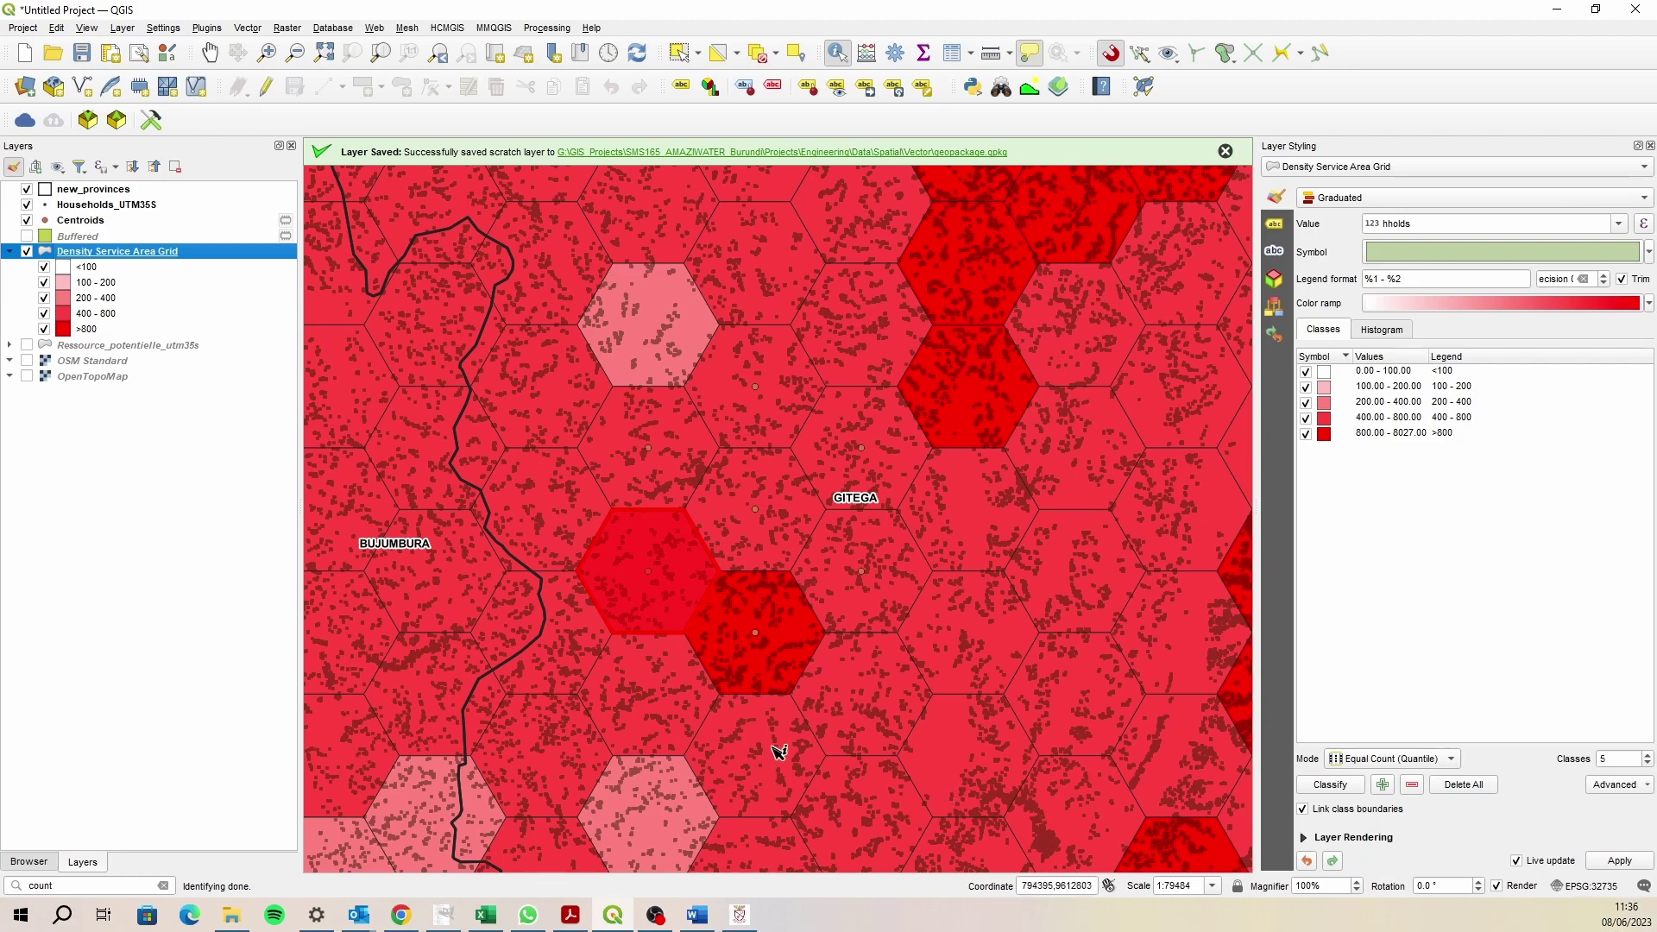
pyautogui.scroll(-3, 701, 640)
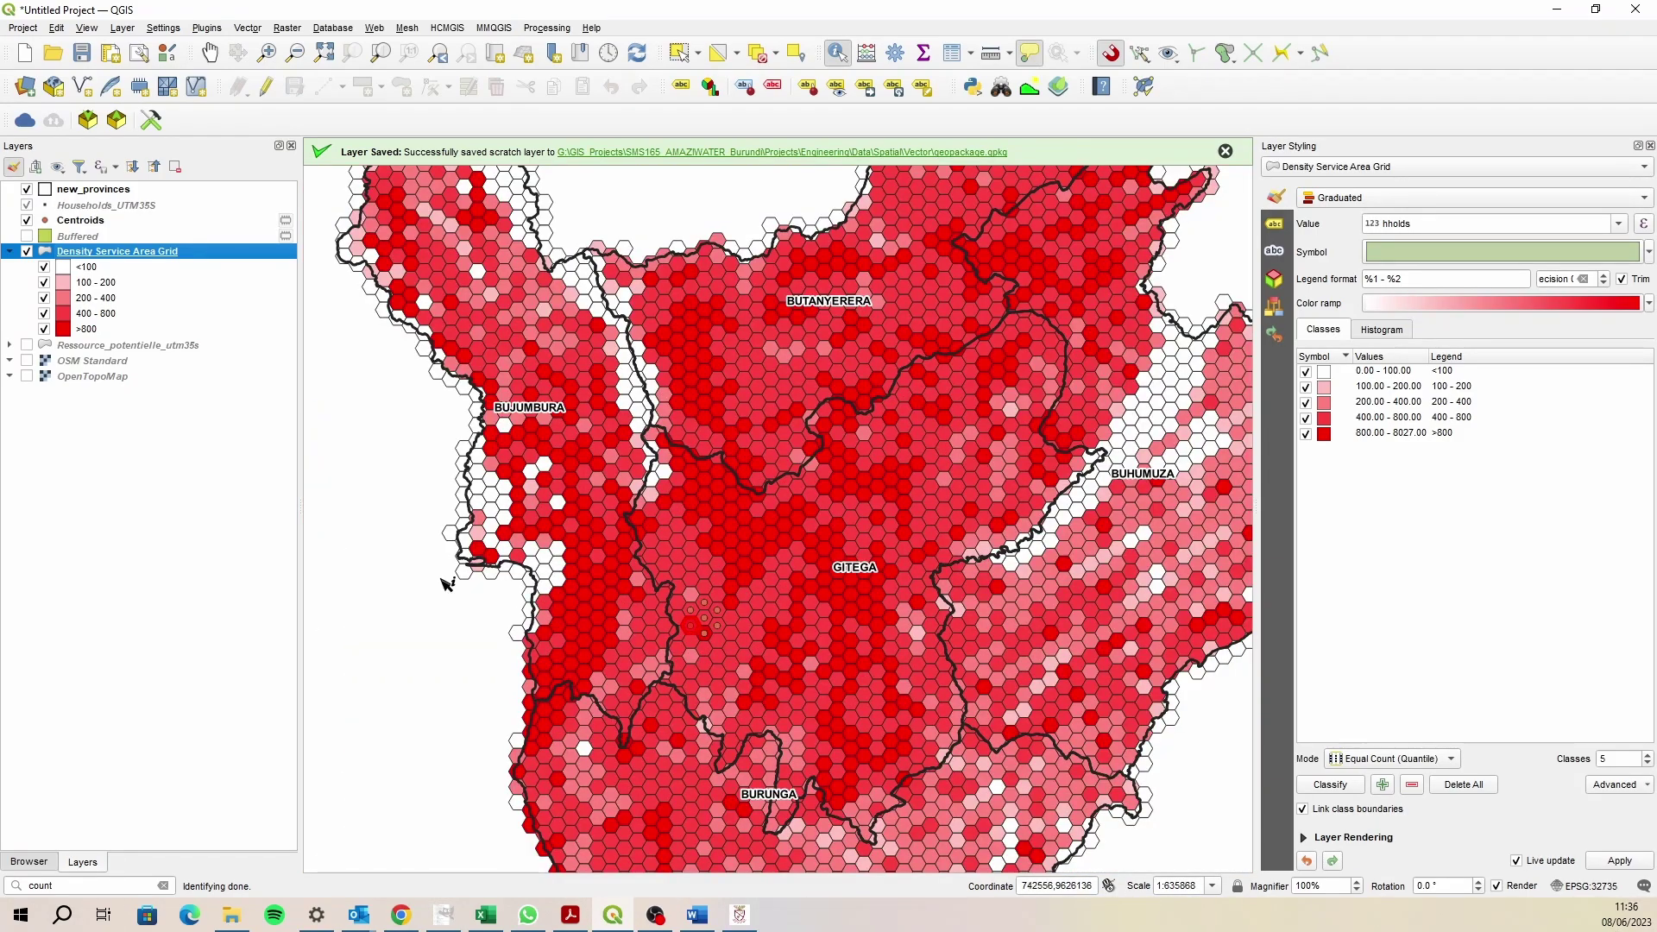
pyautogui.scroll(-1, 440, 561)
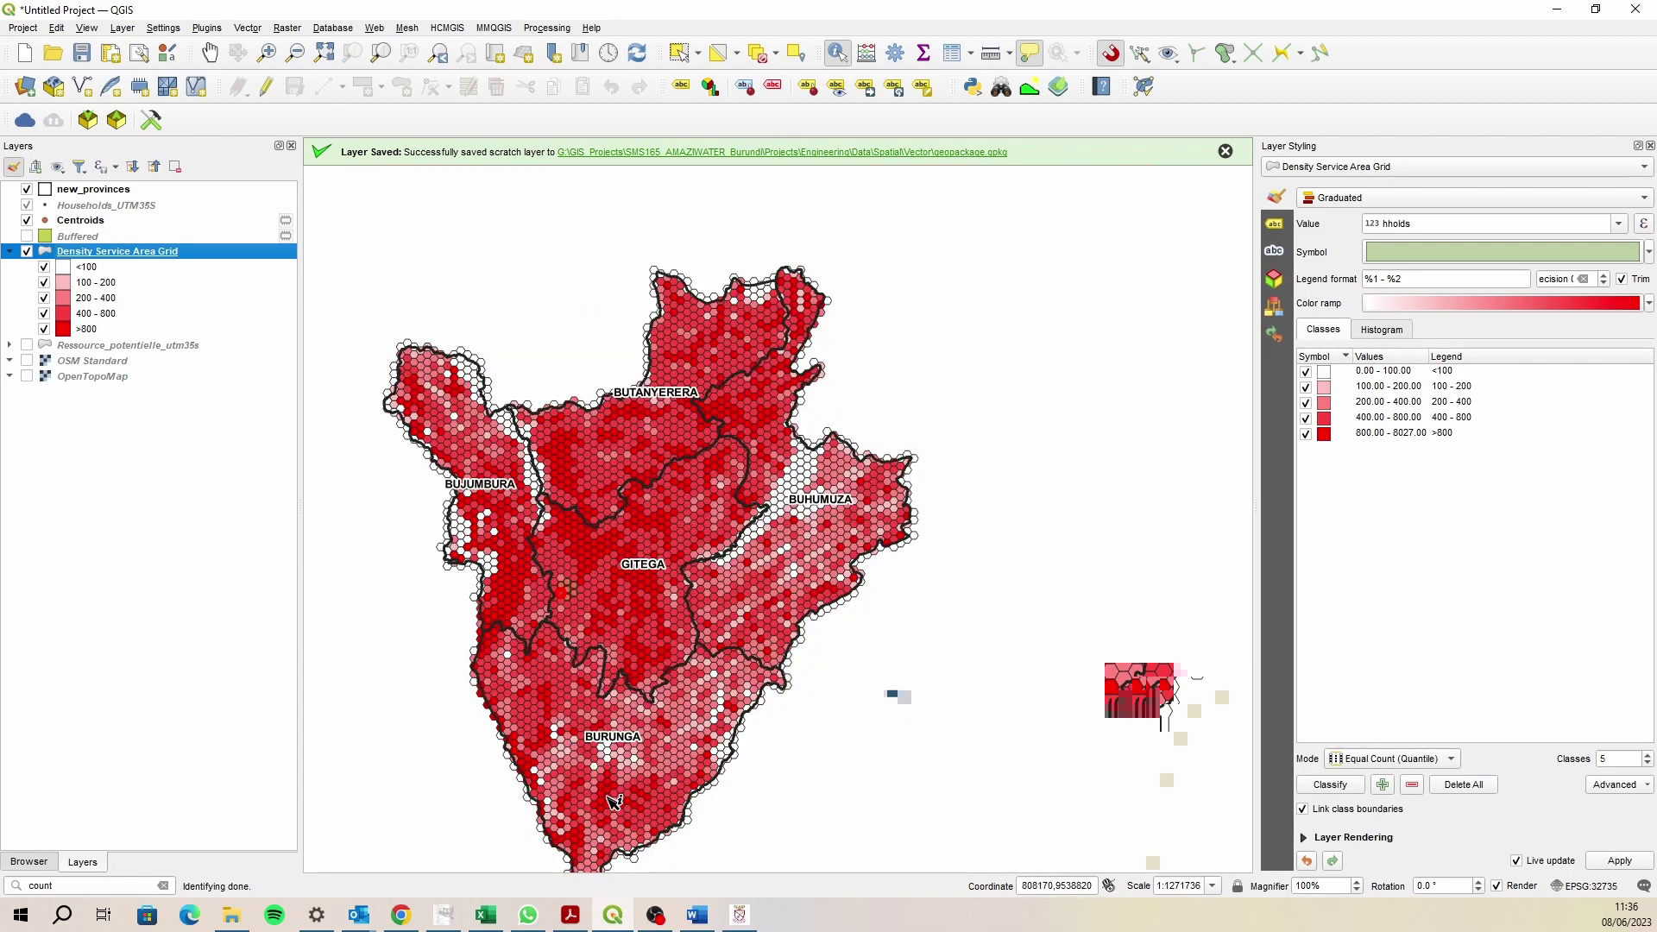
pyautogui.scroll(1, 614, 805)
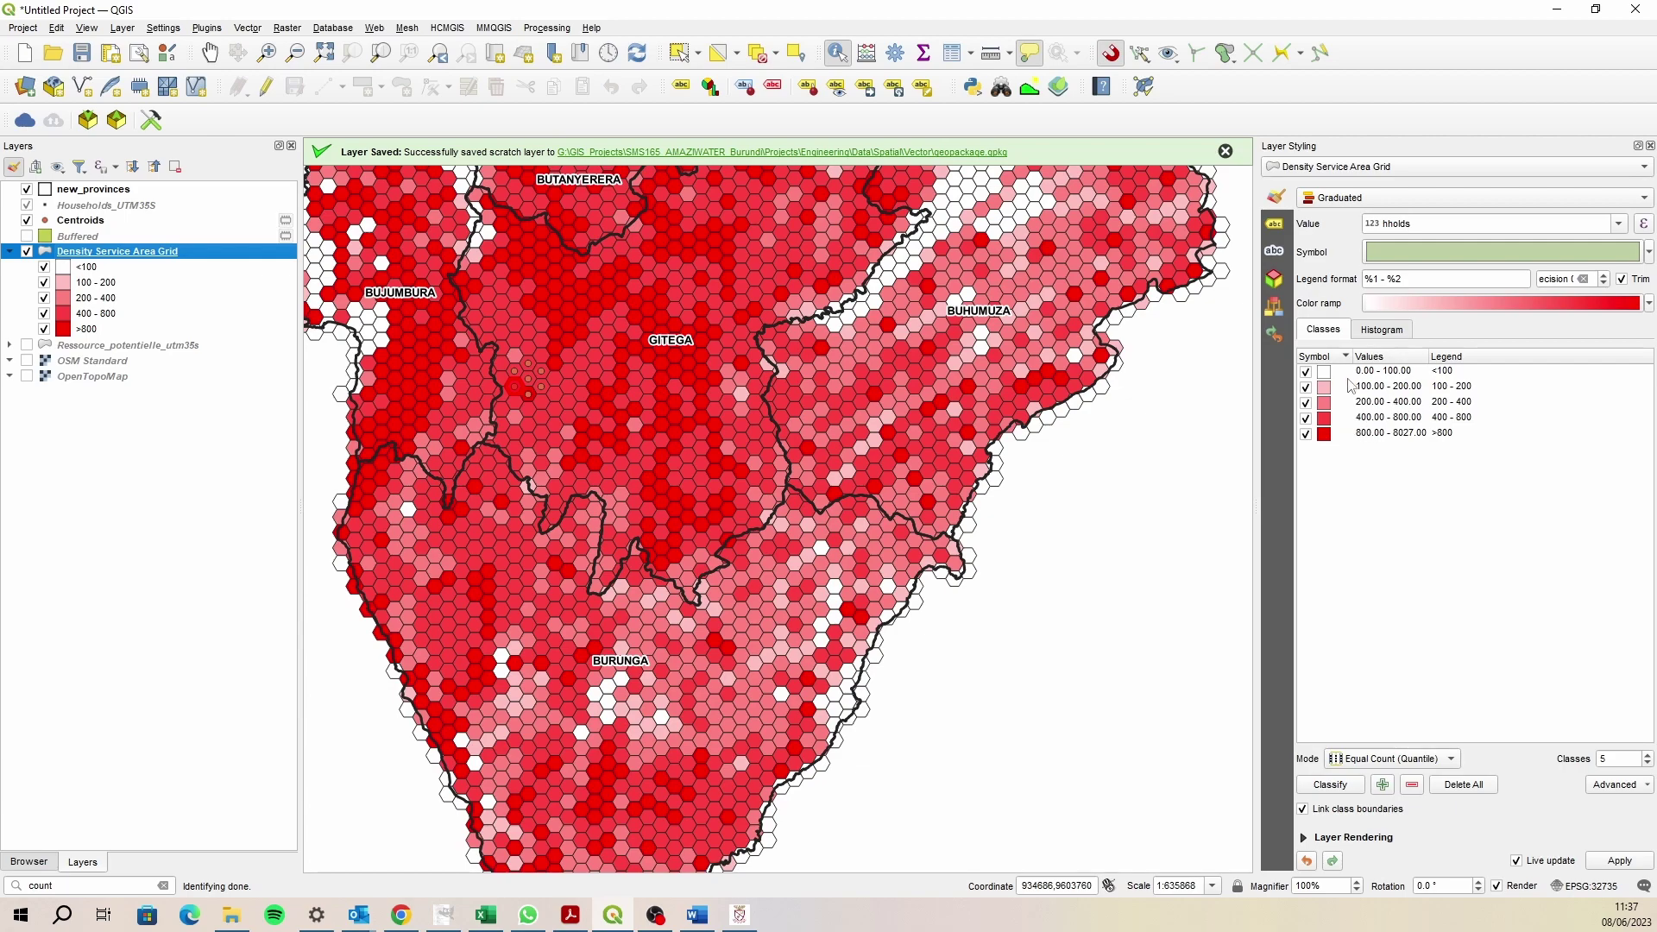
# - Invert the colour ramp and make the >800 class light blue
pyautogui.click(1549, 318)
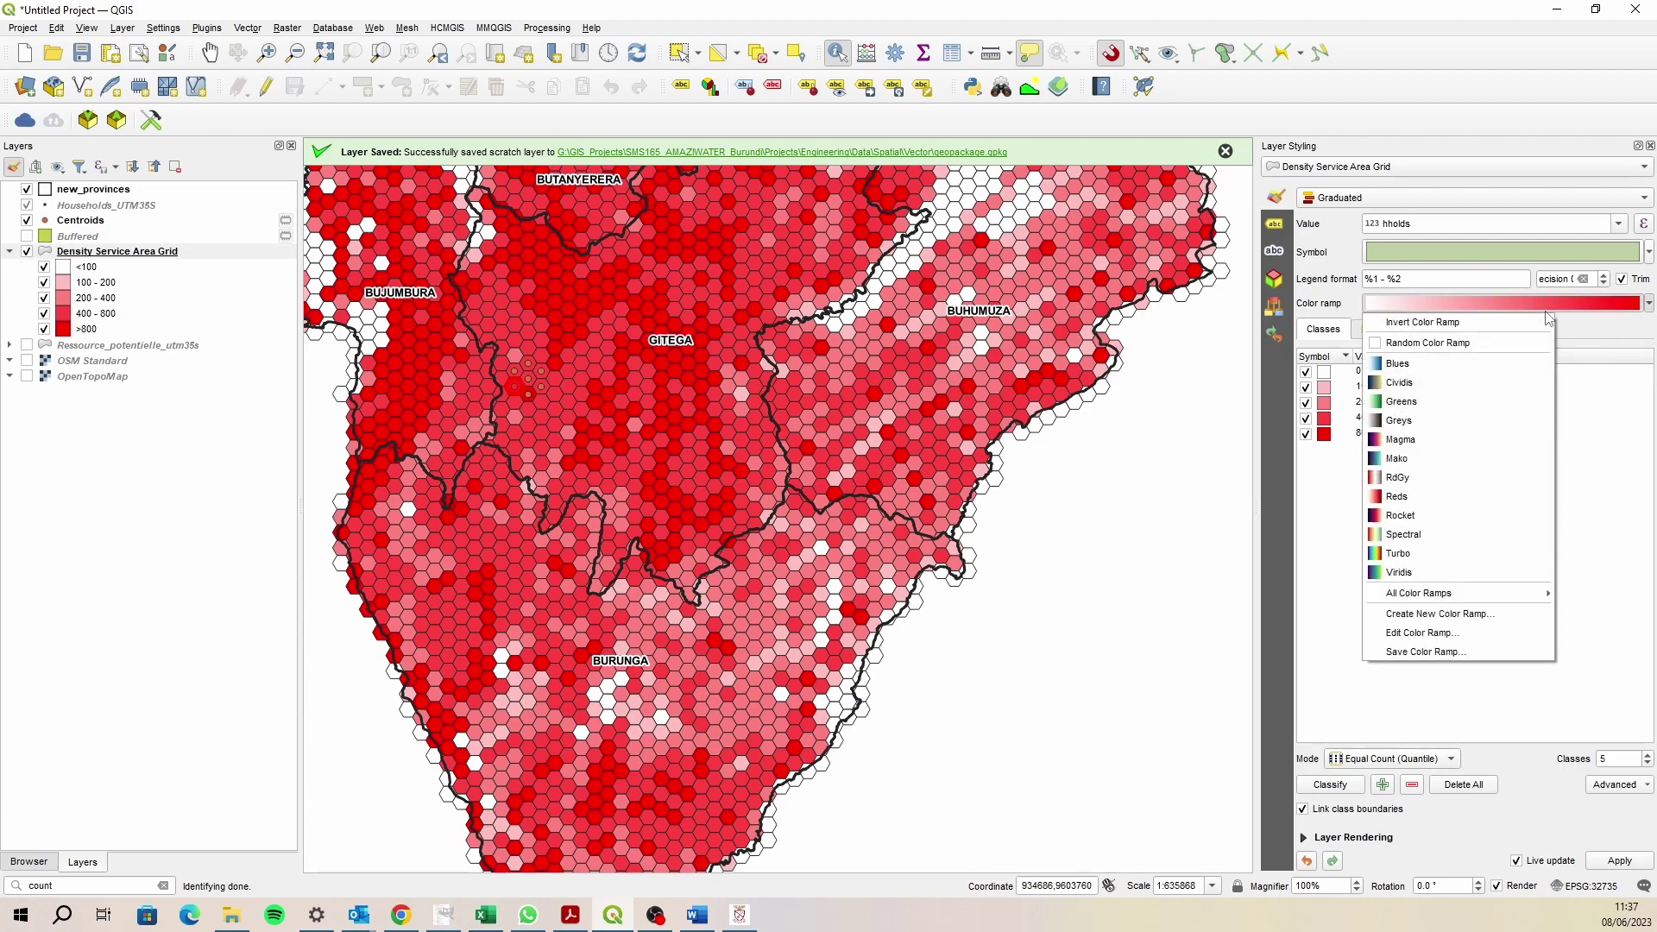
pyautogui.click(1484, 322)
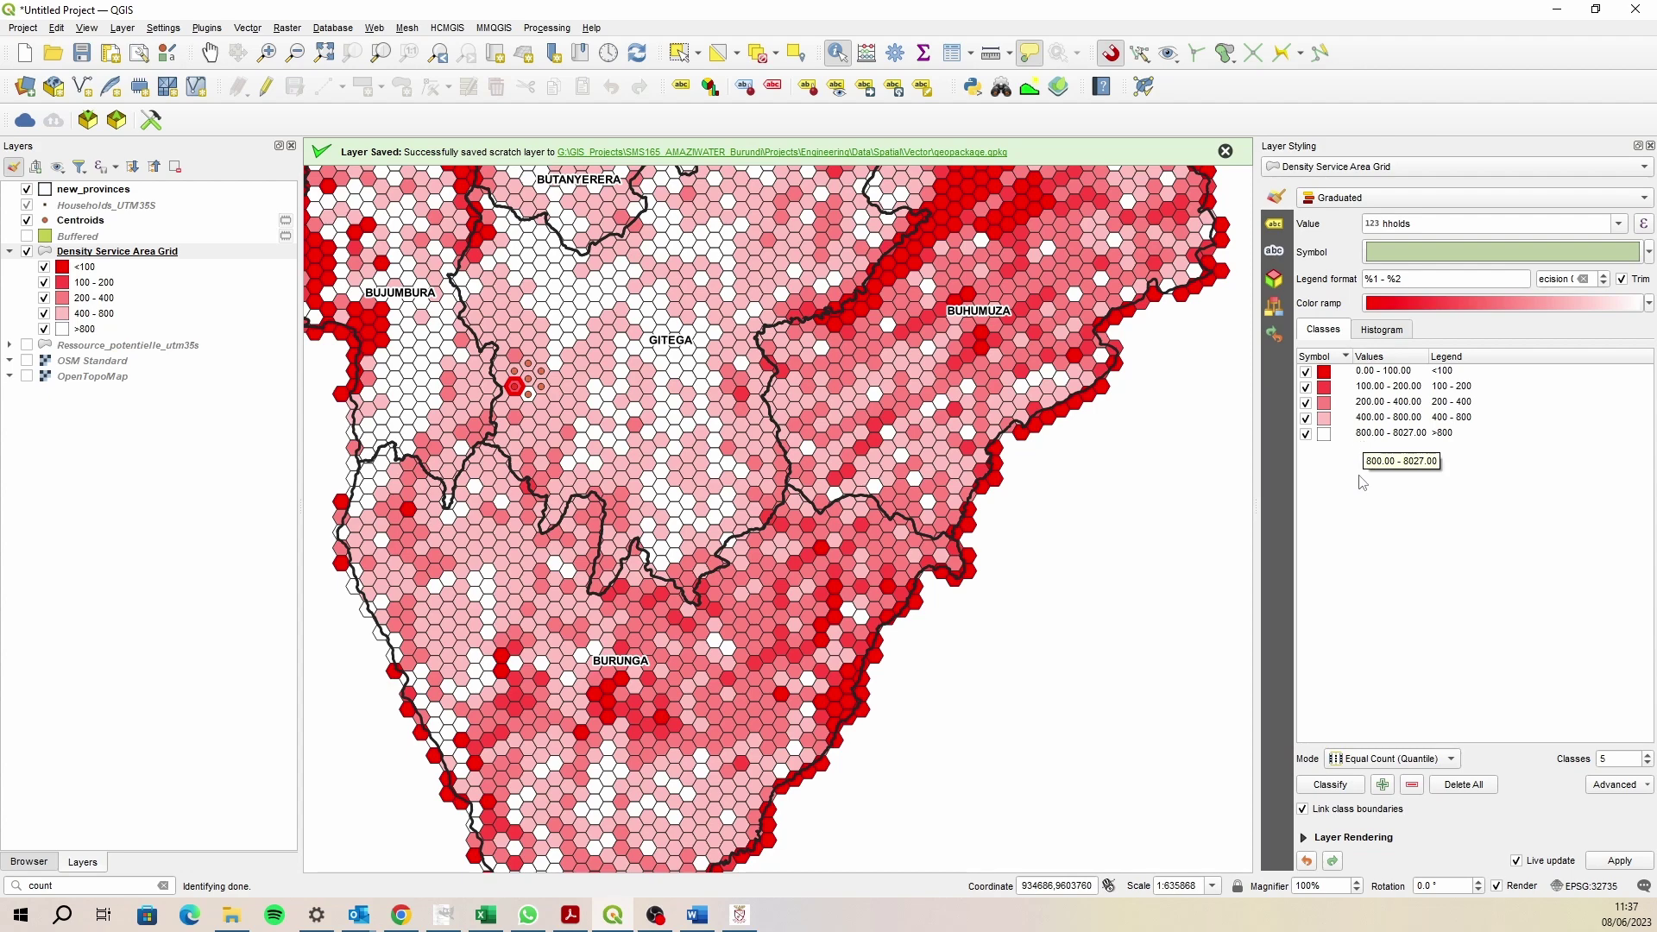
pyautogui.doubleClick(1324, 434)
pyautogui.click(1468, 345)
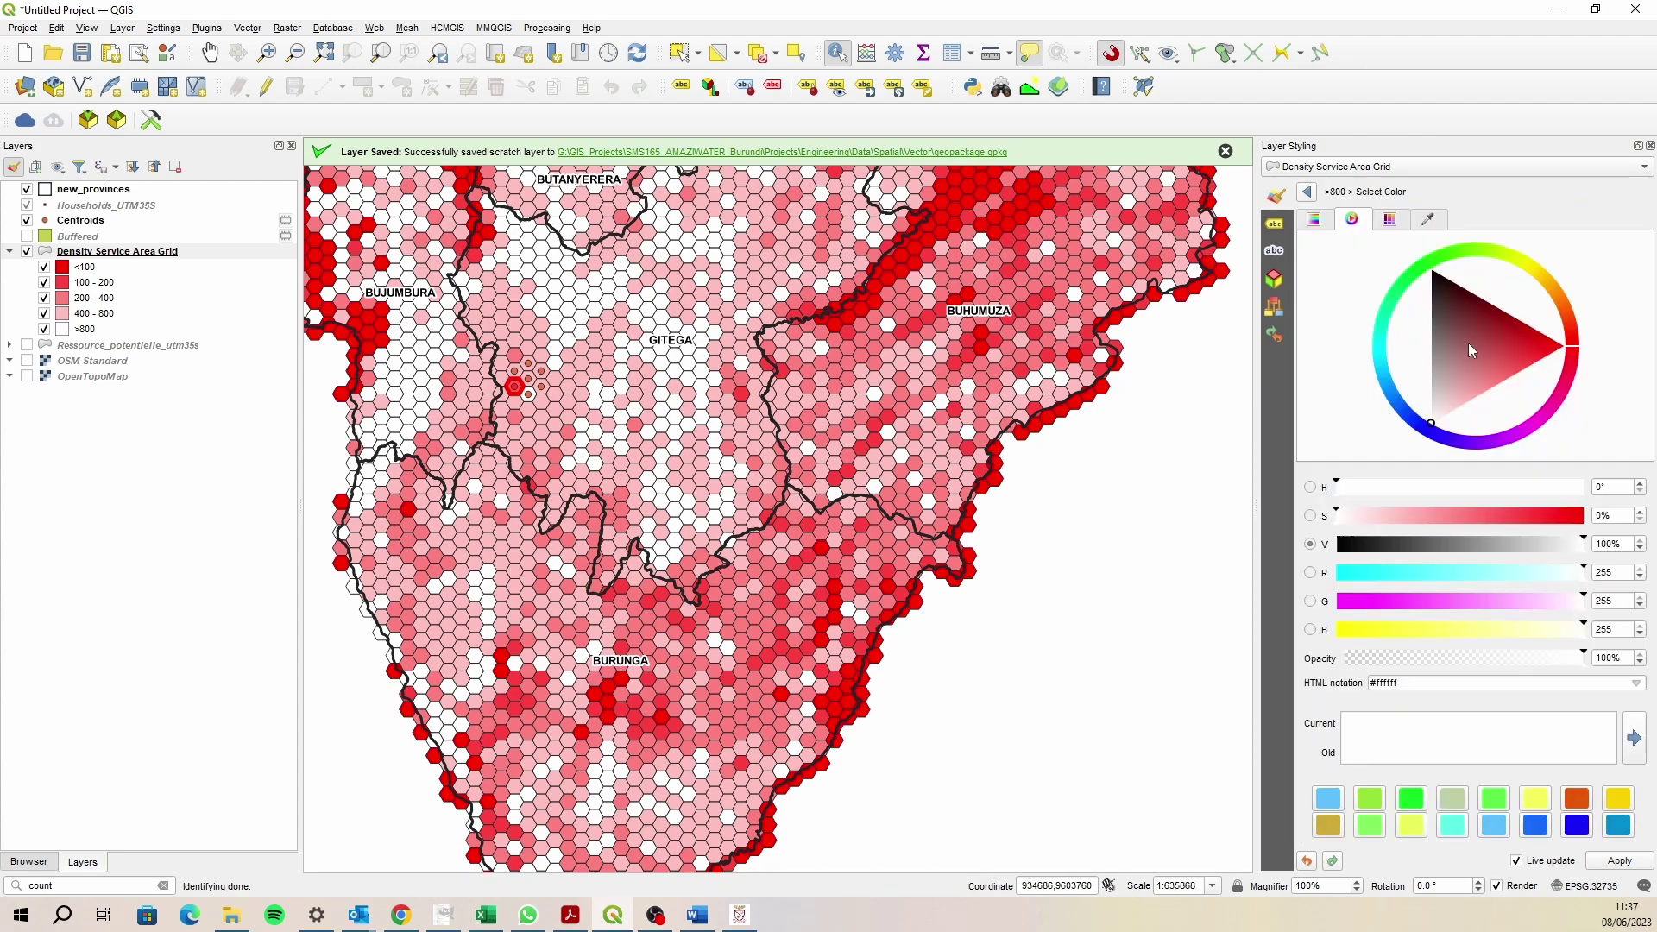
pyautogui.click(1333, 799)
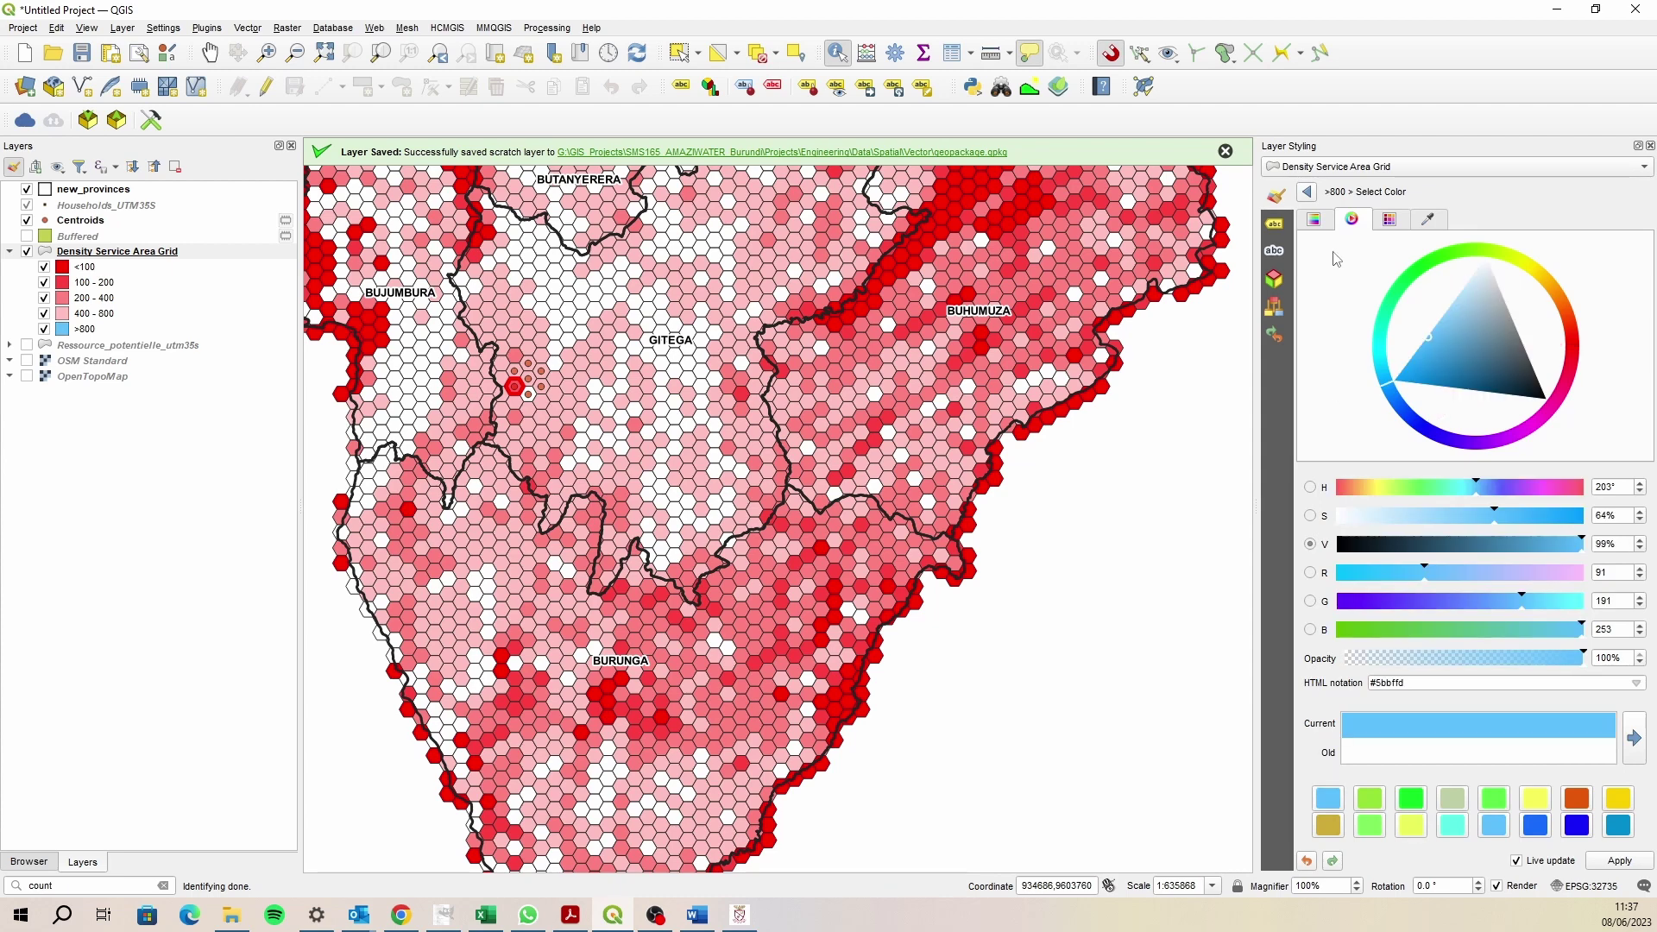
pyautogui.click(1307, 192)
pyautogui.click(1311, 194)
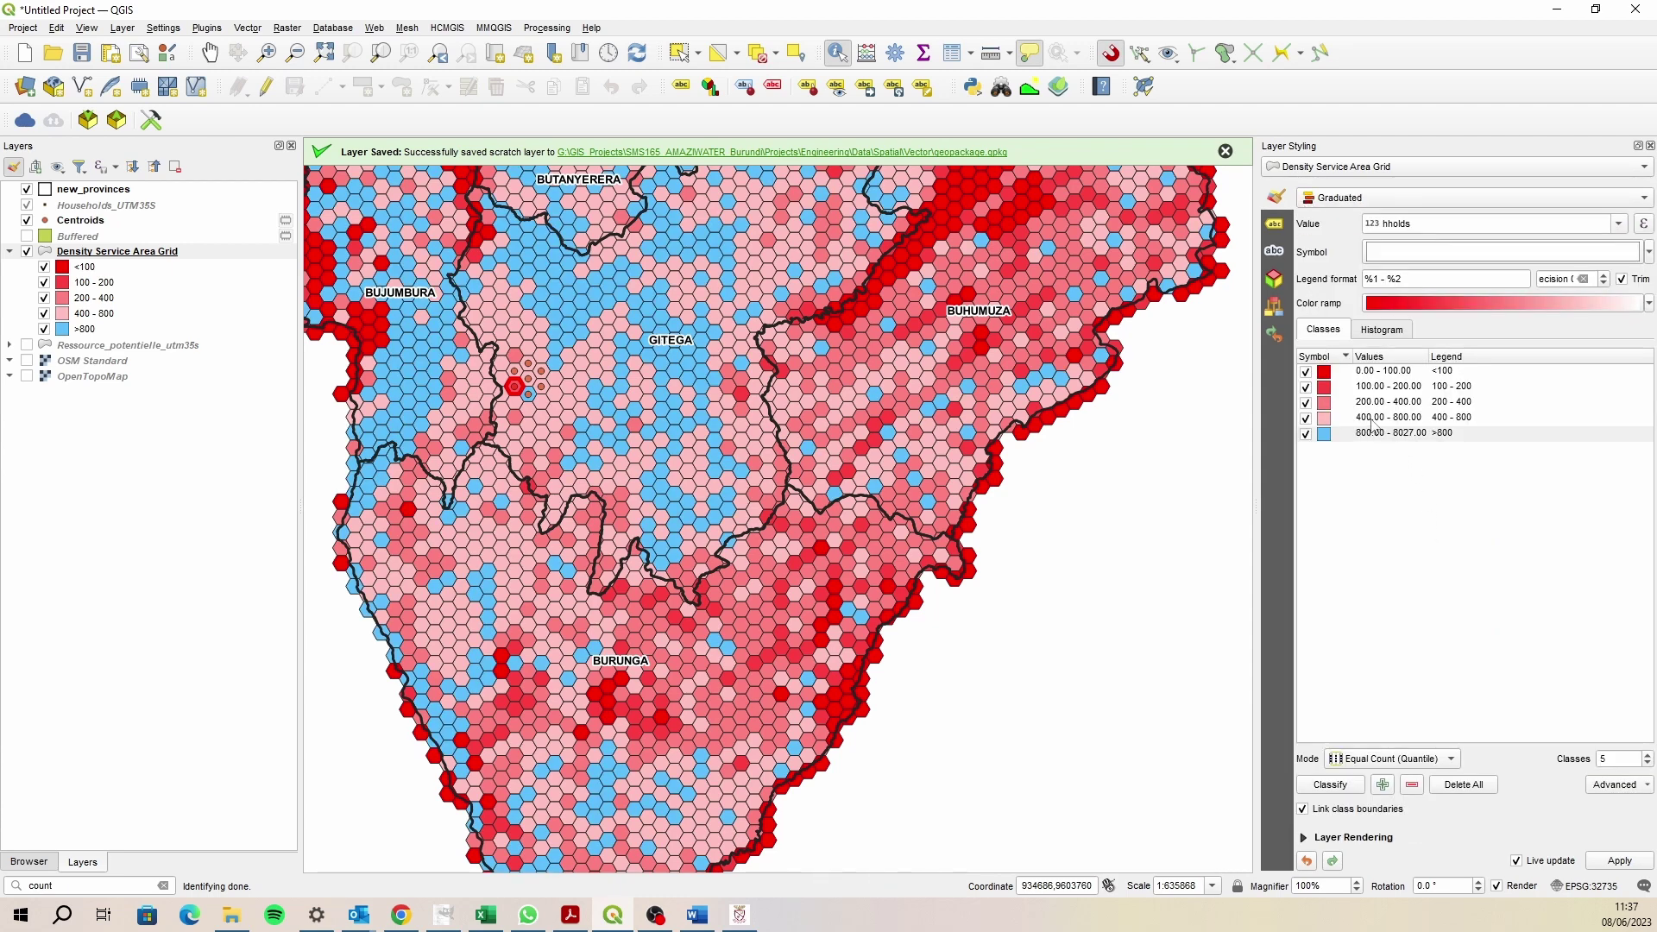
# - Colour the 400-800 class cyan and the 200-400 class light green
pyautogui.doubleClick(1323, 419)
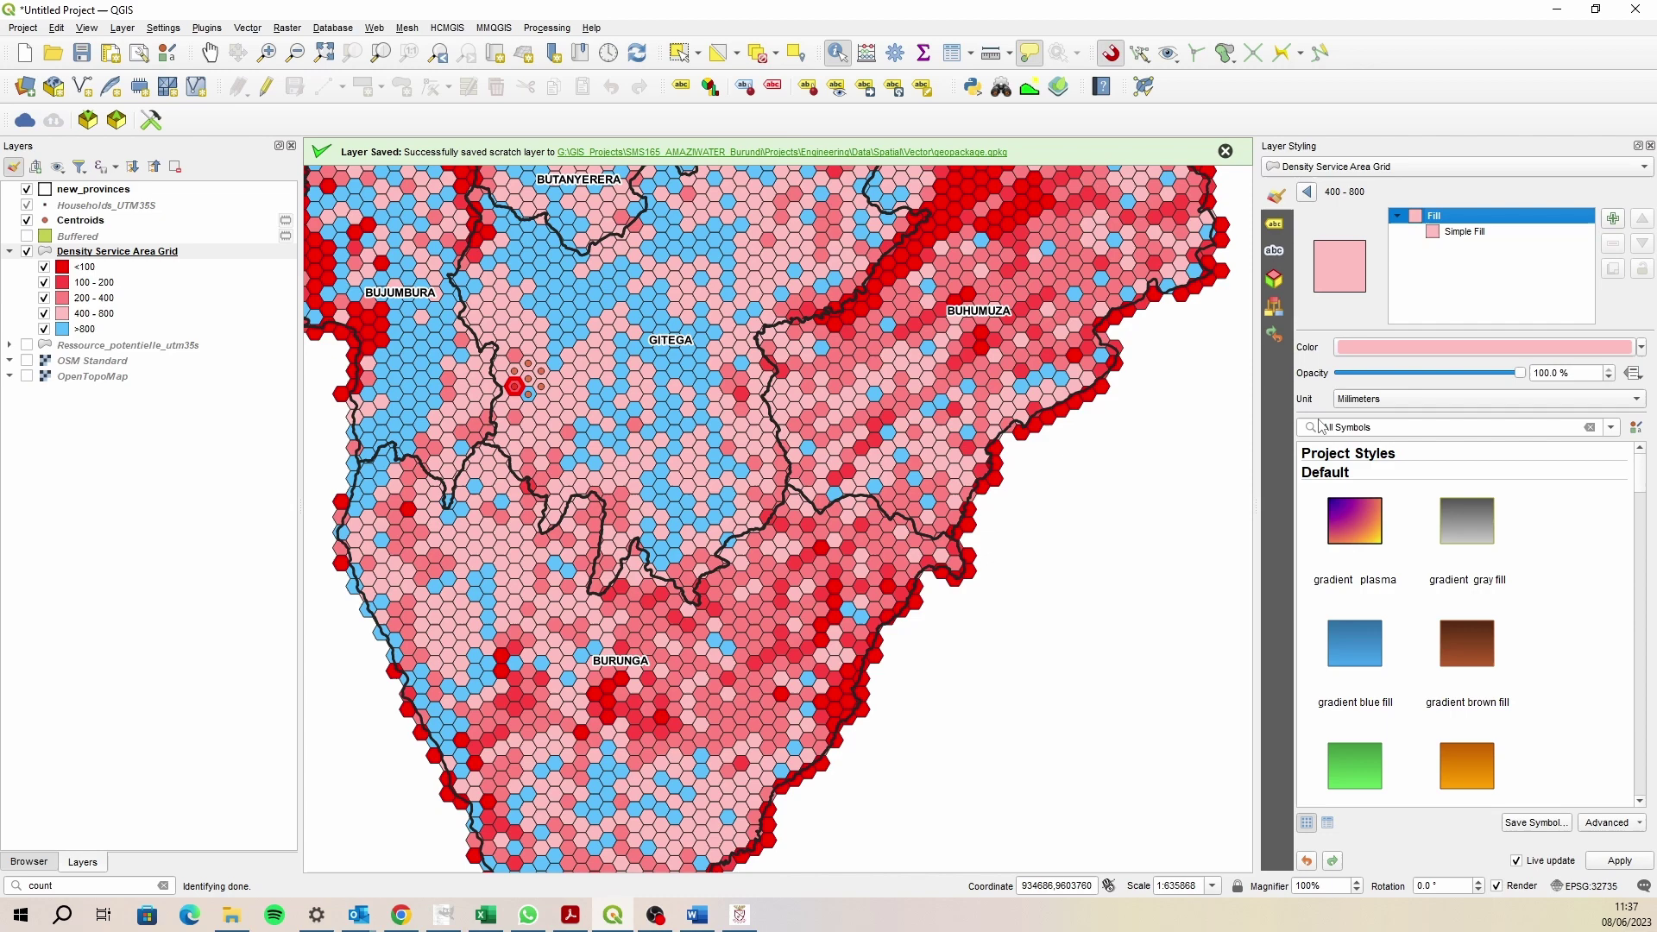
pyautogui.click(1432, 344)
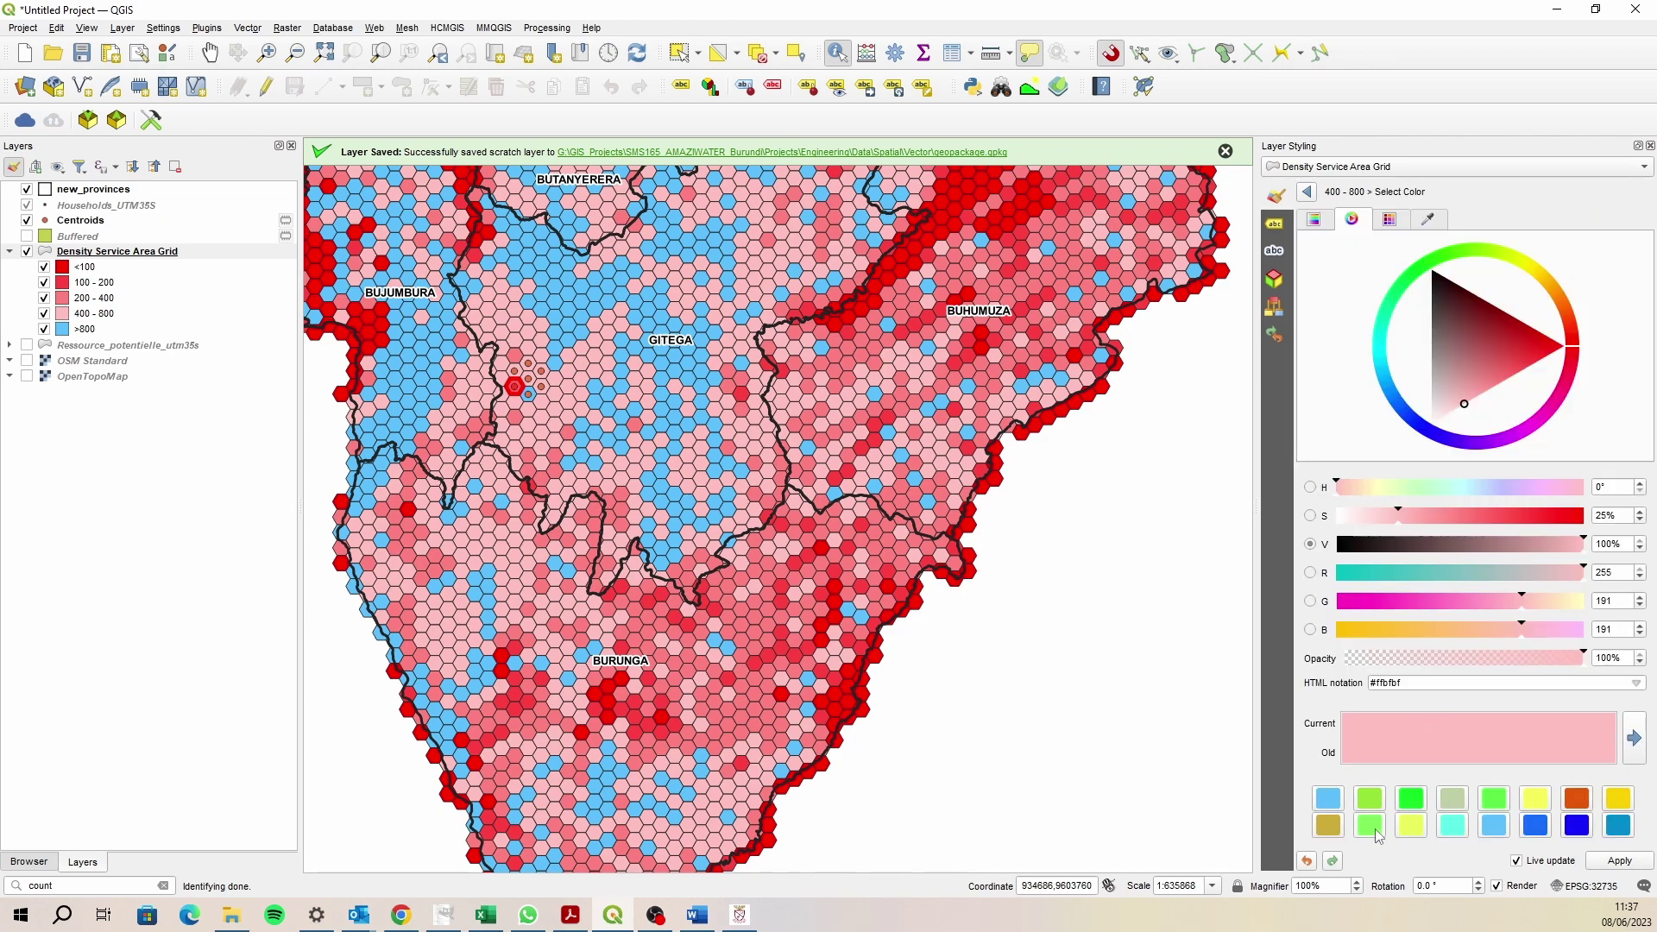
pyautogui.click(1450, 830)
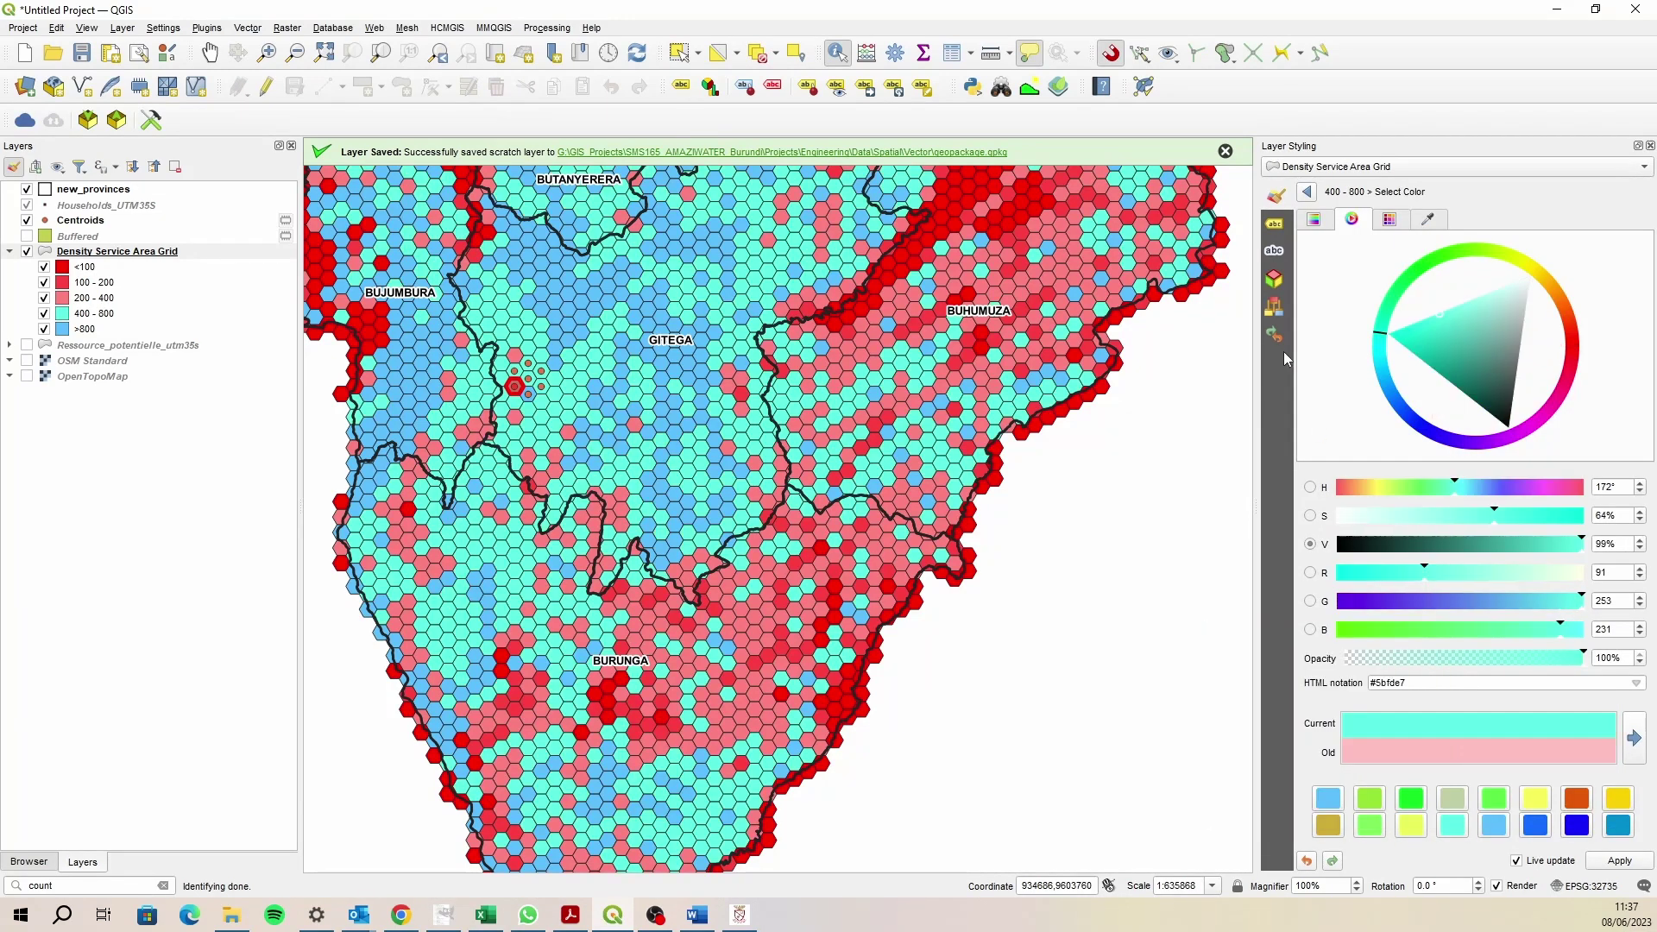
pyautogui.click(1307, 192)
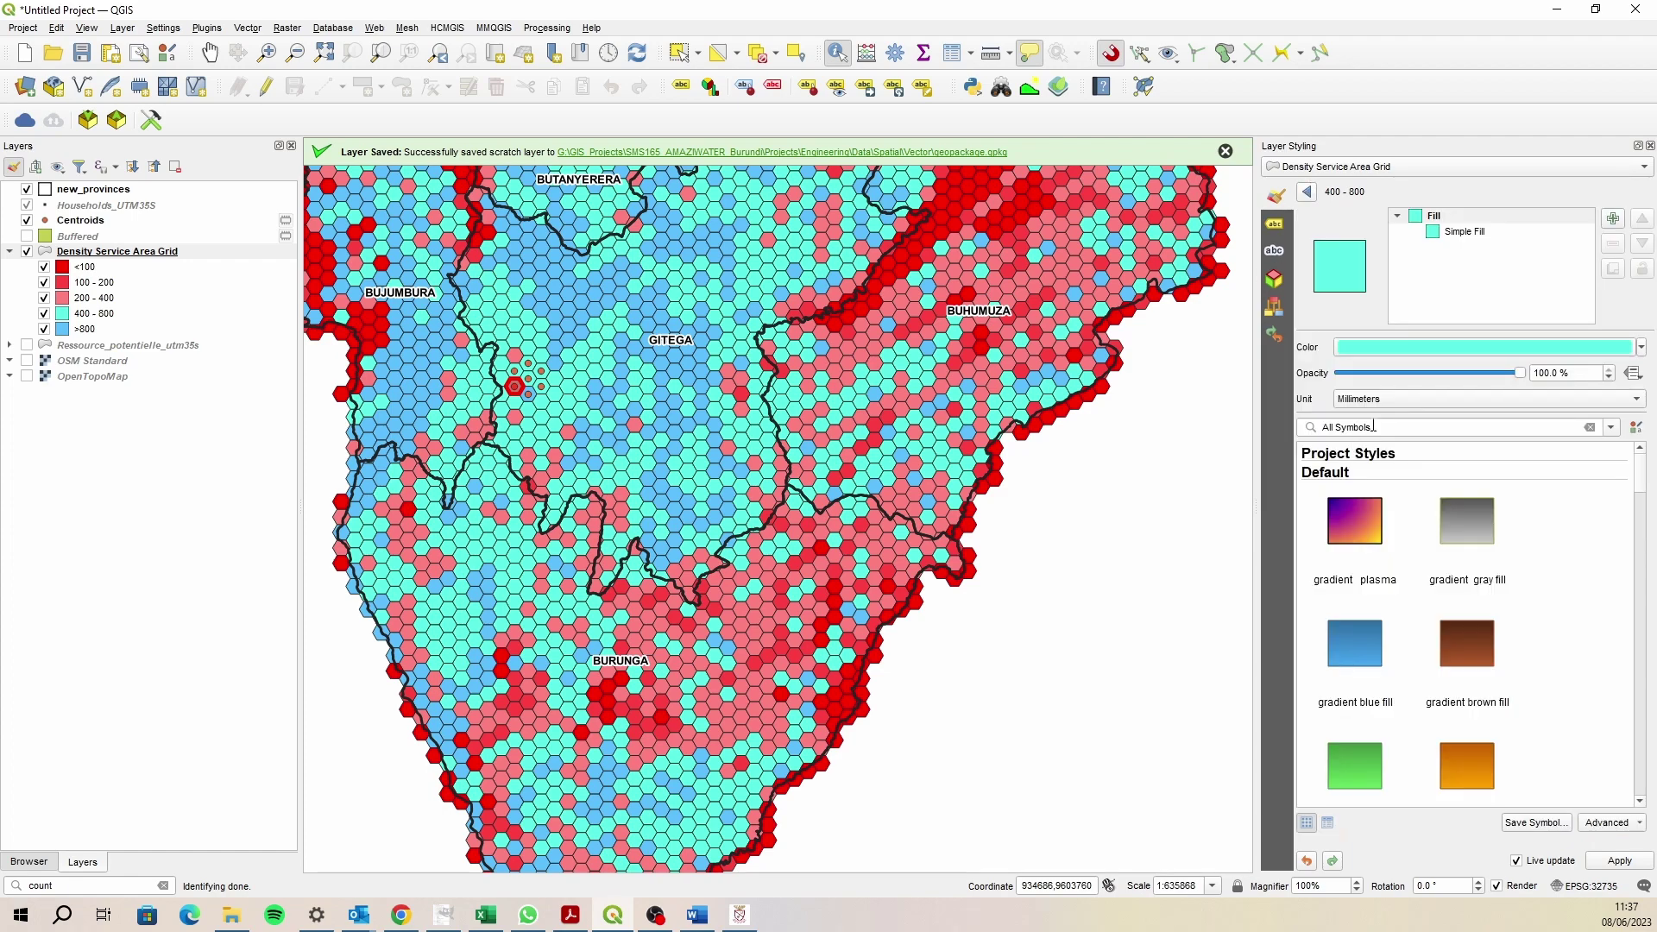
pyautogui.click(1308, 192)
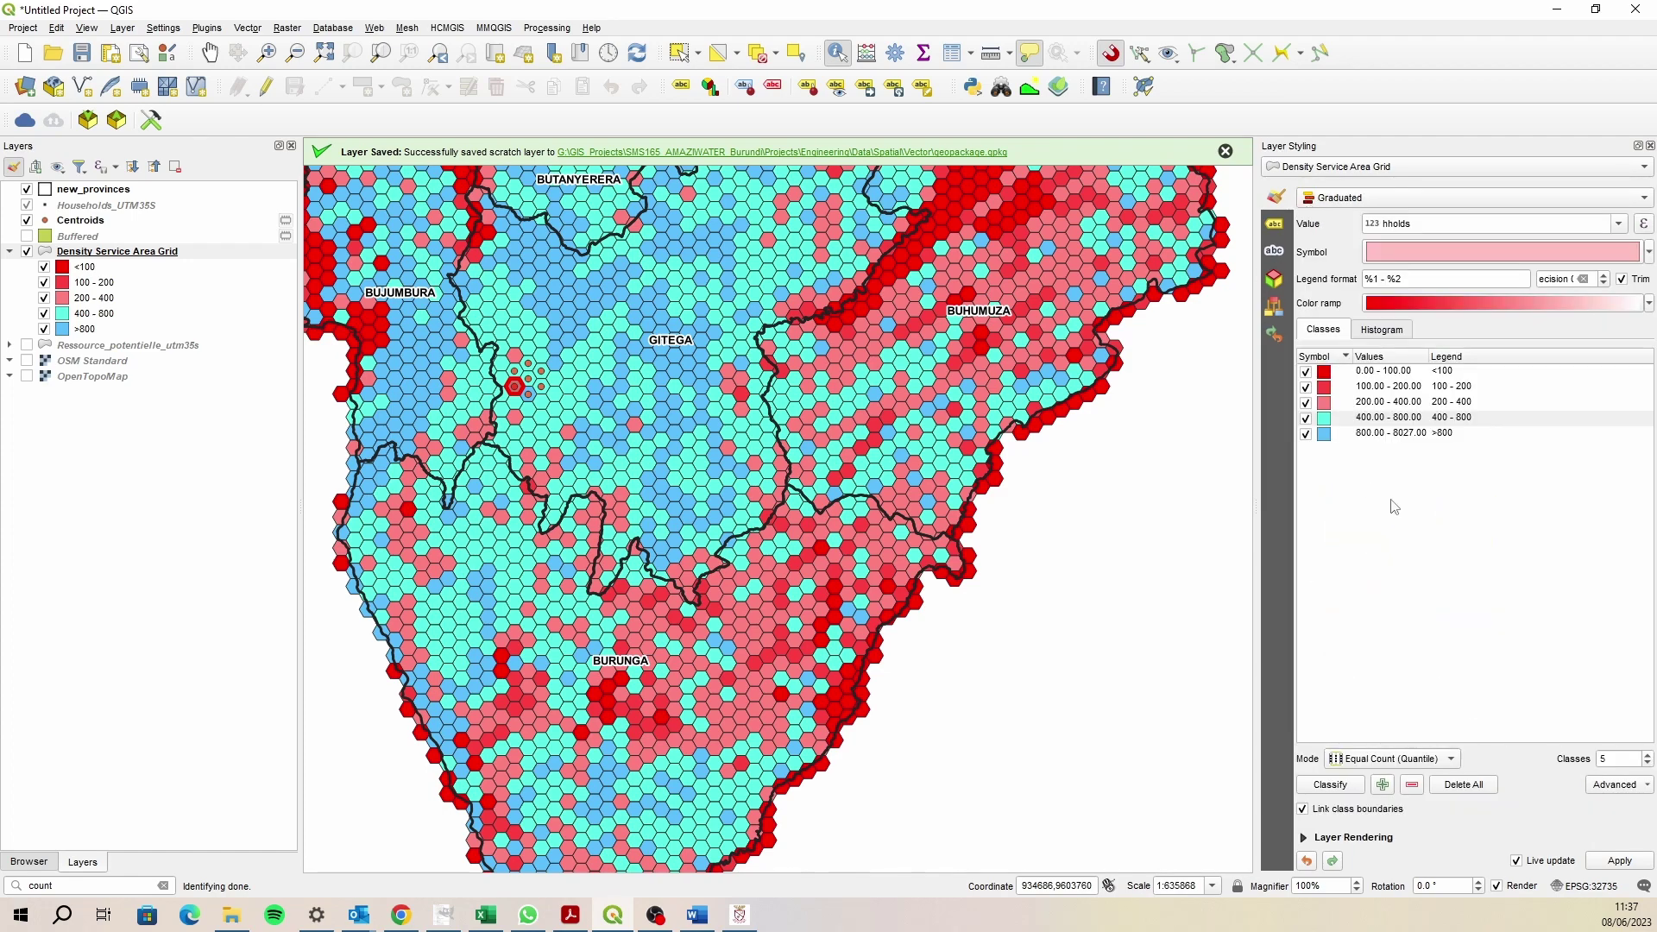
pyautogui.doubleClick(1334, 406)
pyautogui.click(1484, 379)
pyautogui.click(1369, 824)
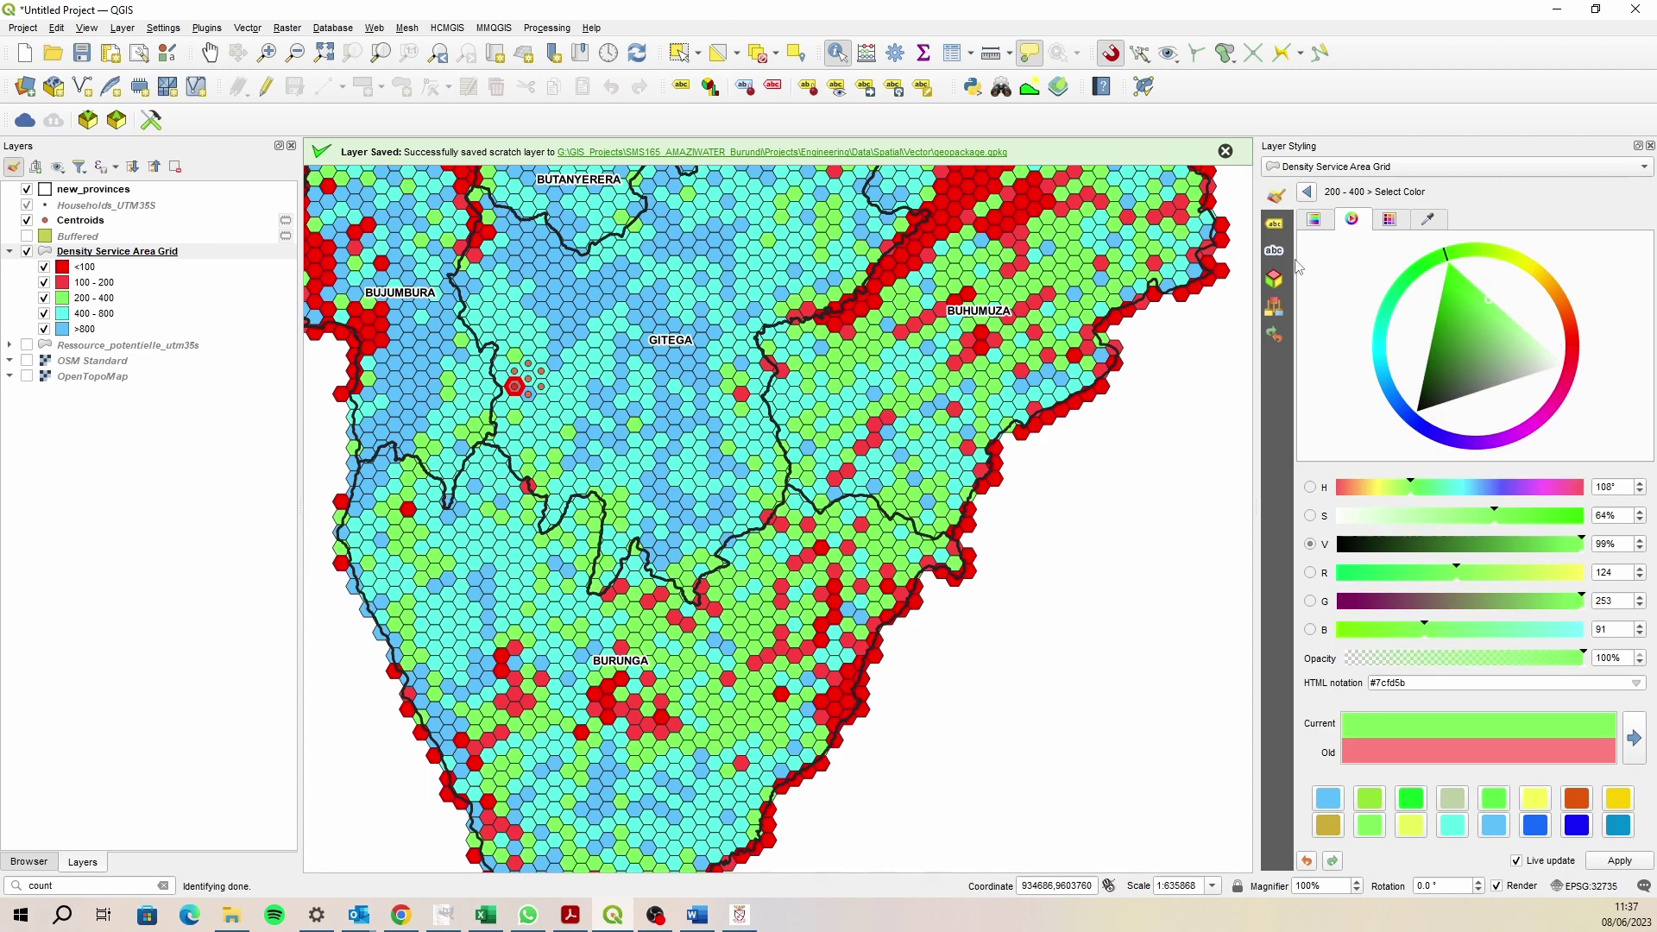
pyautogui.click(1308, 192)
pyautogui.click(1307, 192)
# - Make the 100-200 class yellow and lighten the <100 class to pink #ffa1a1
pyautogui.doubleClick(1326, 392)
pyautogui.click(1432, 378)
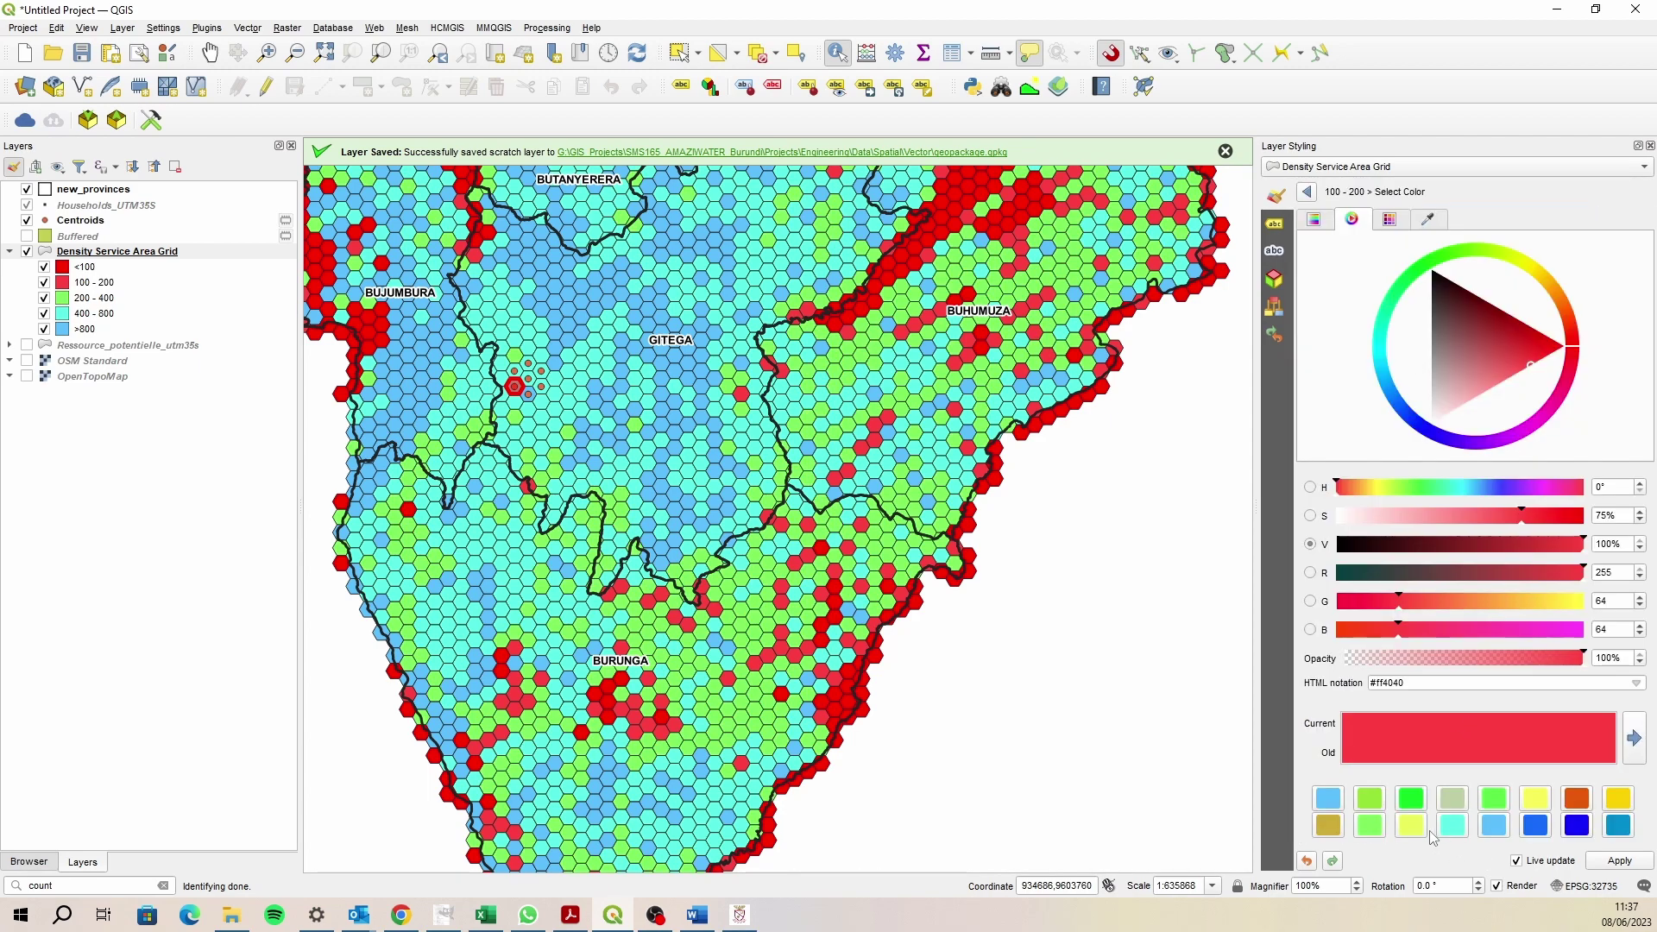
pyautogui.click(1413, 826)
pyautogui.click(1307, 193)
pyautogui.click(1307, 193)
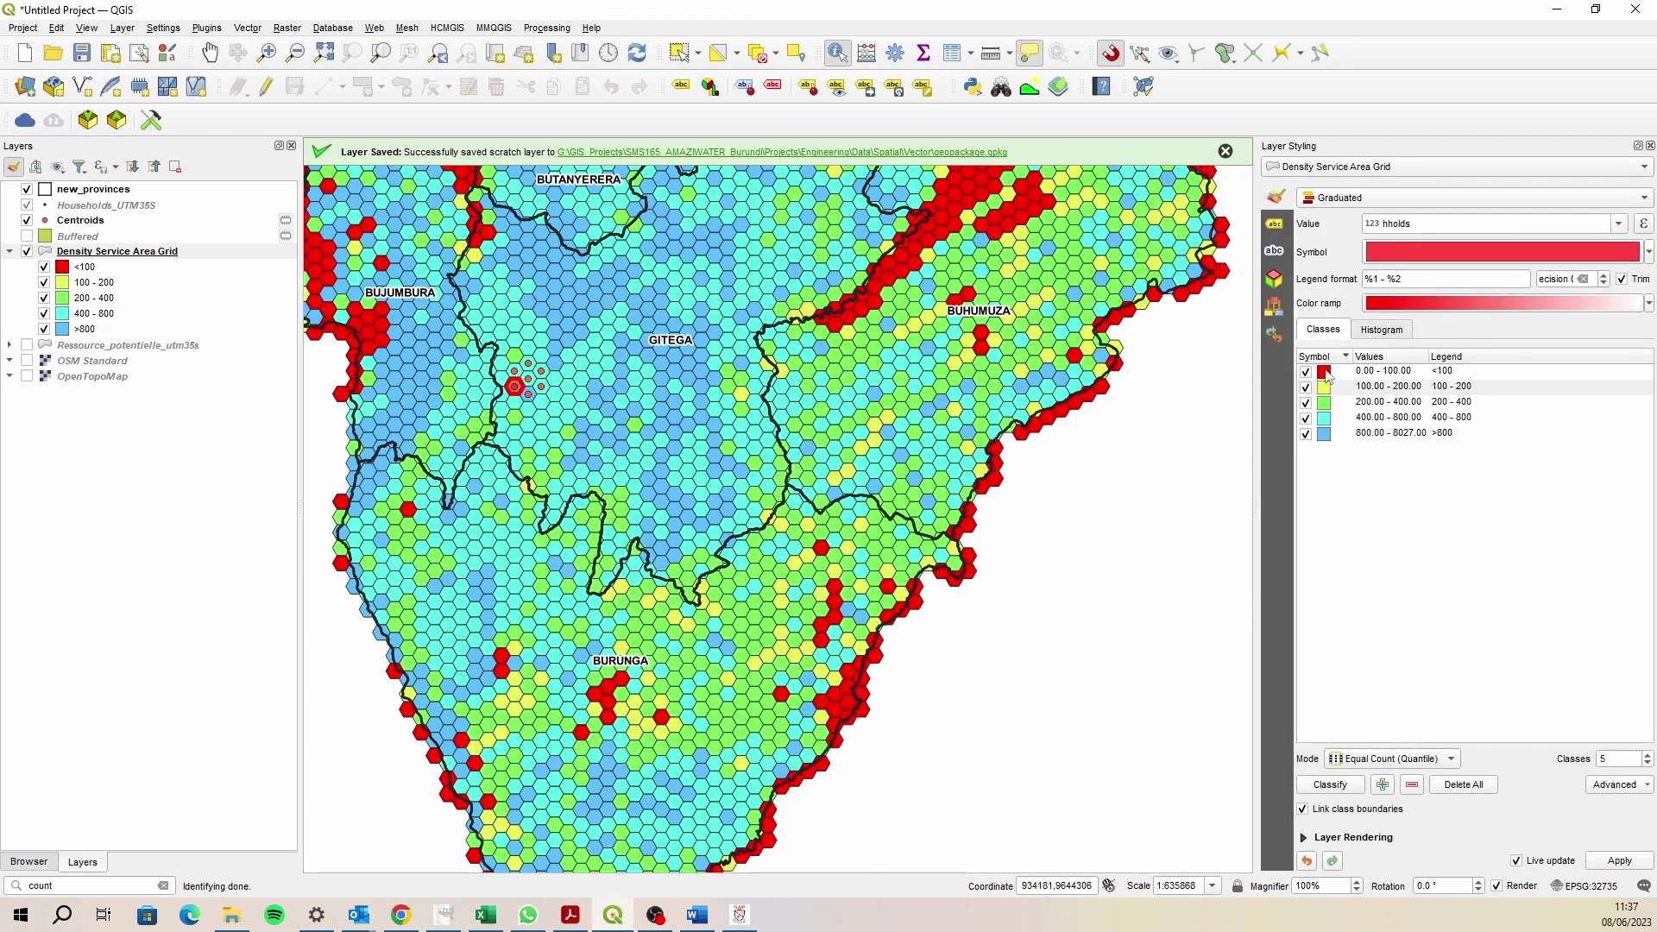
pyautogui.doubleClick(1325, 373)
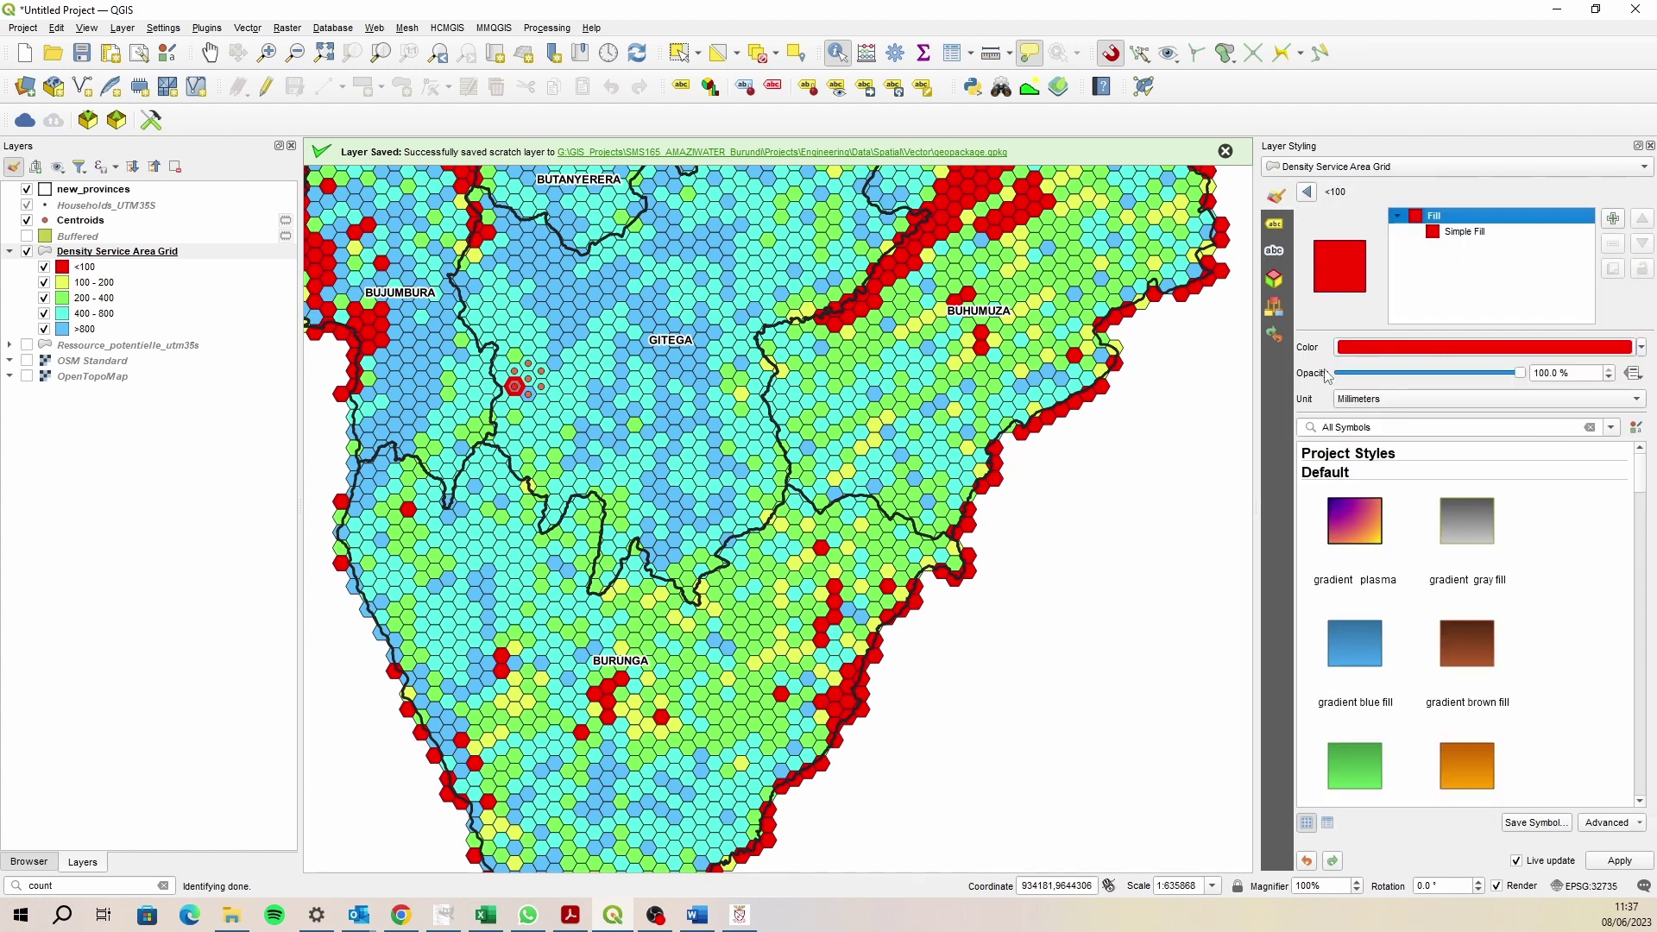
pyautogui.click(1422, 349)
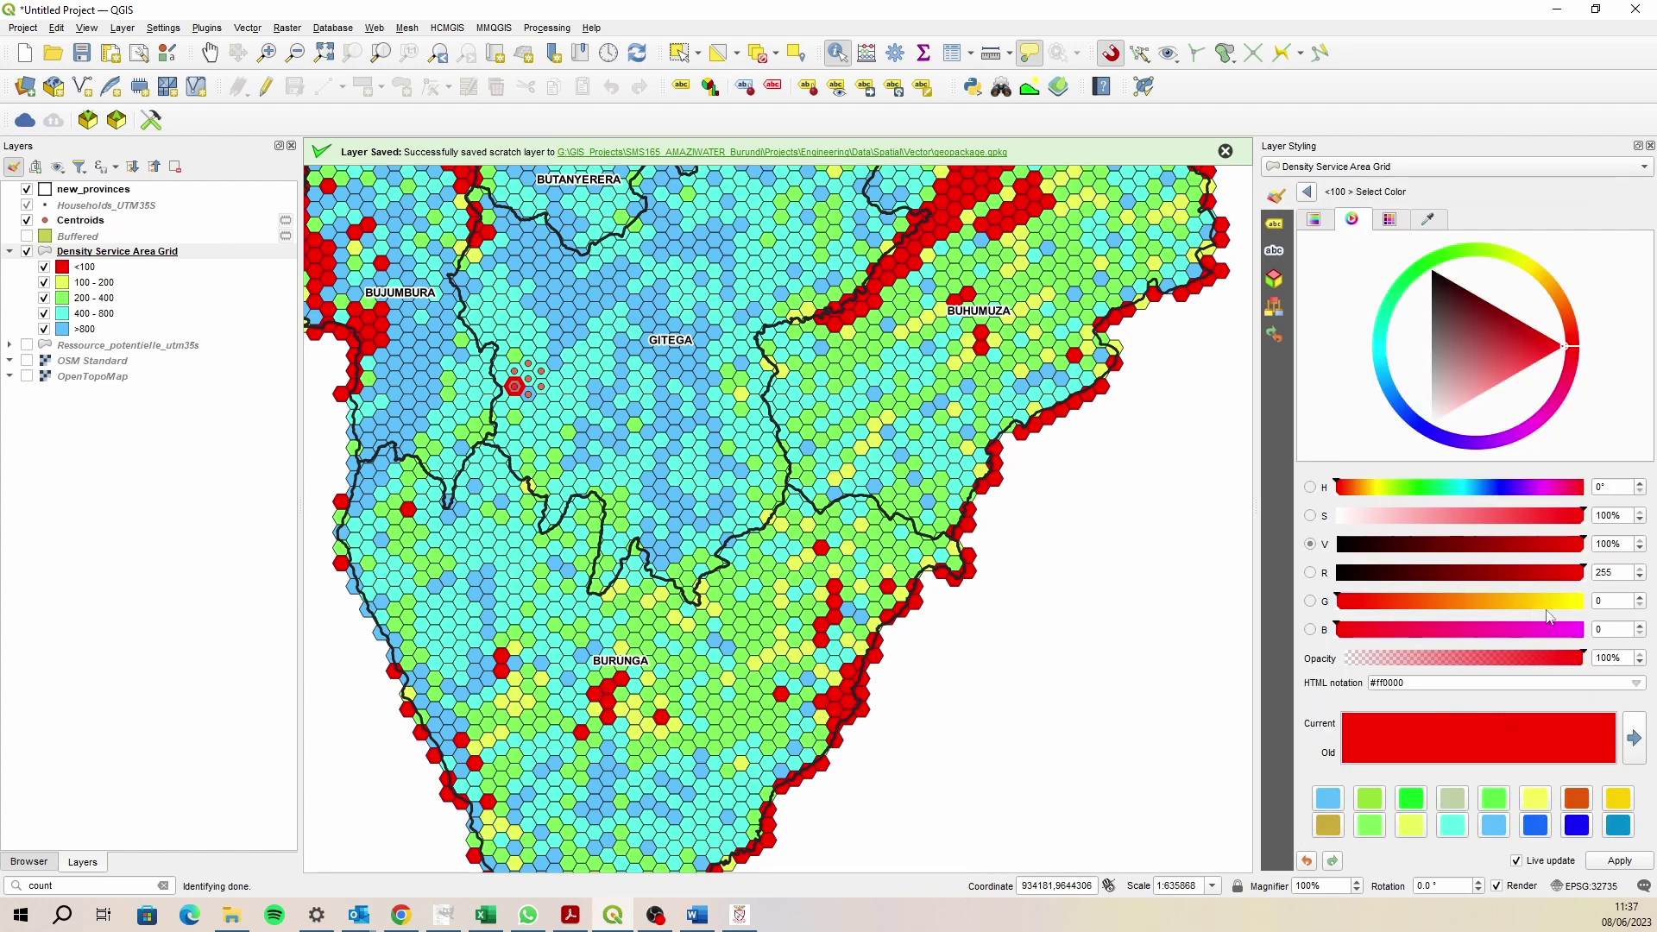
pyautogui.click(1432, 516)
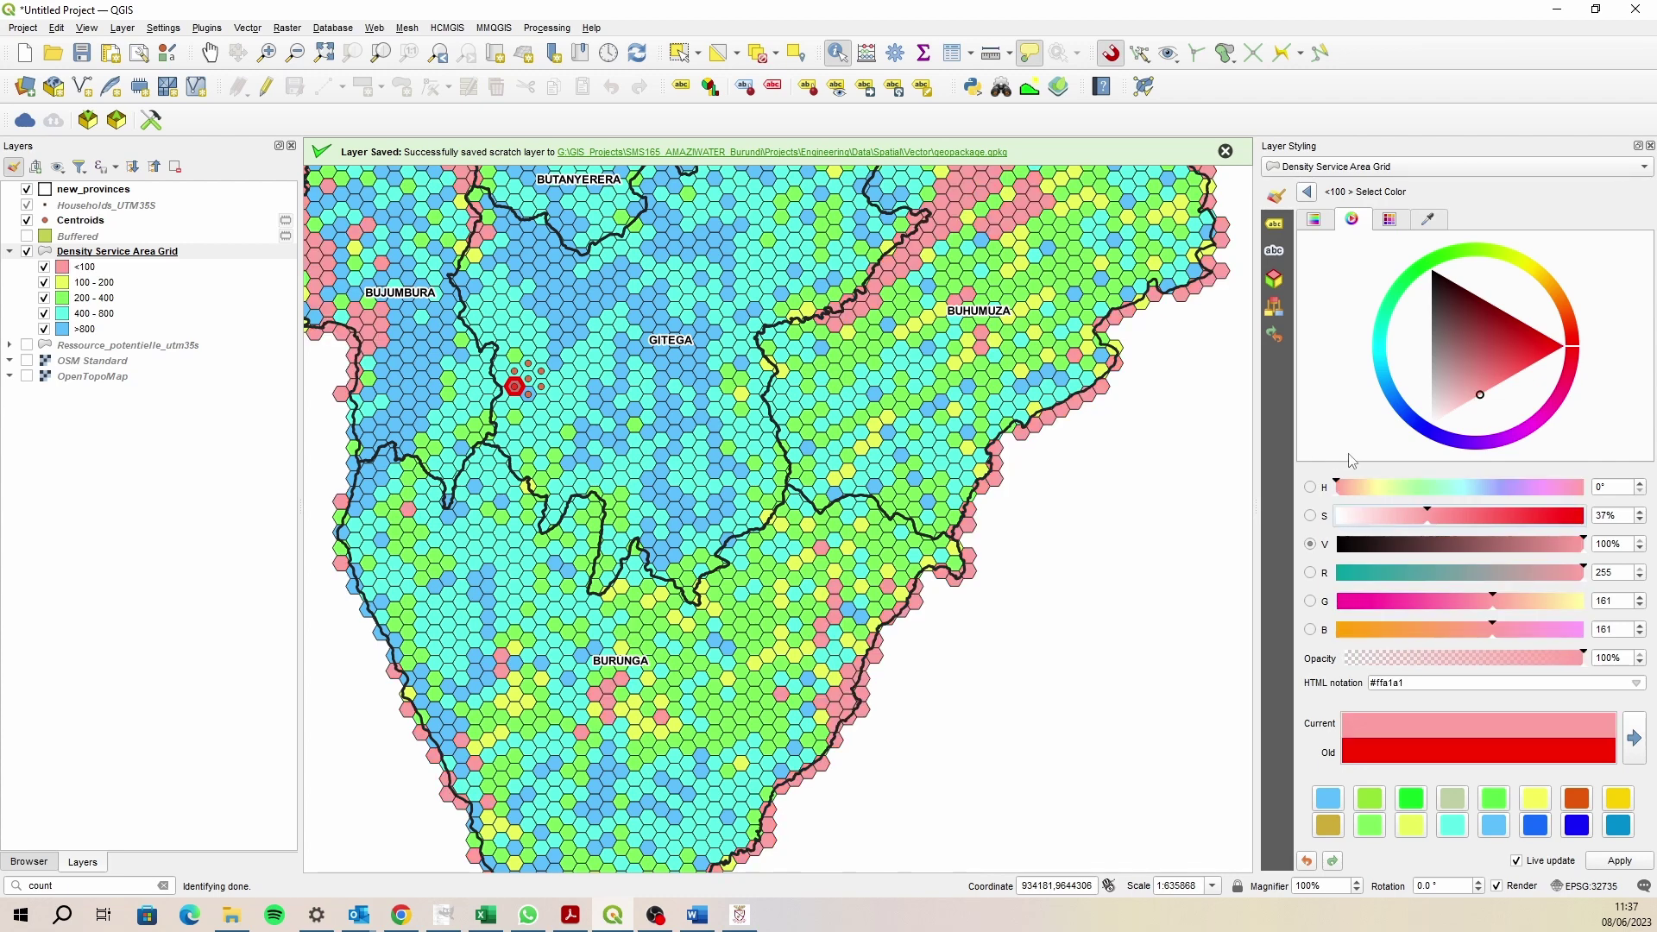
pyautogui.click(1307, 193)
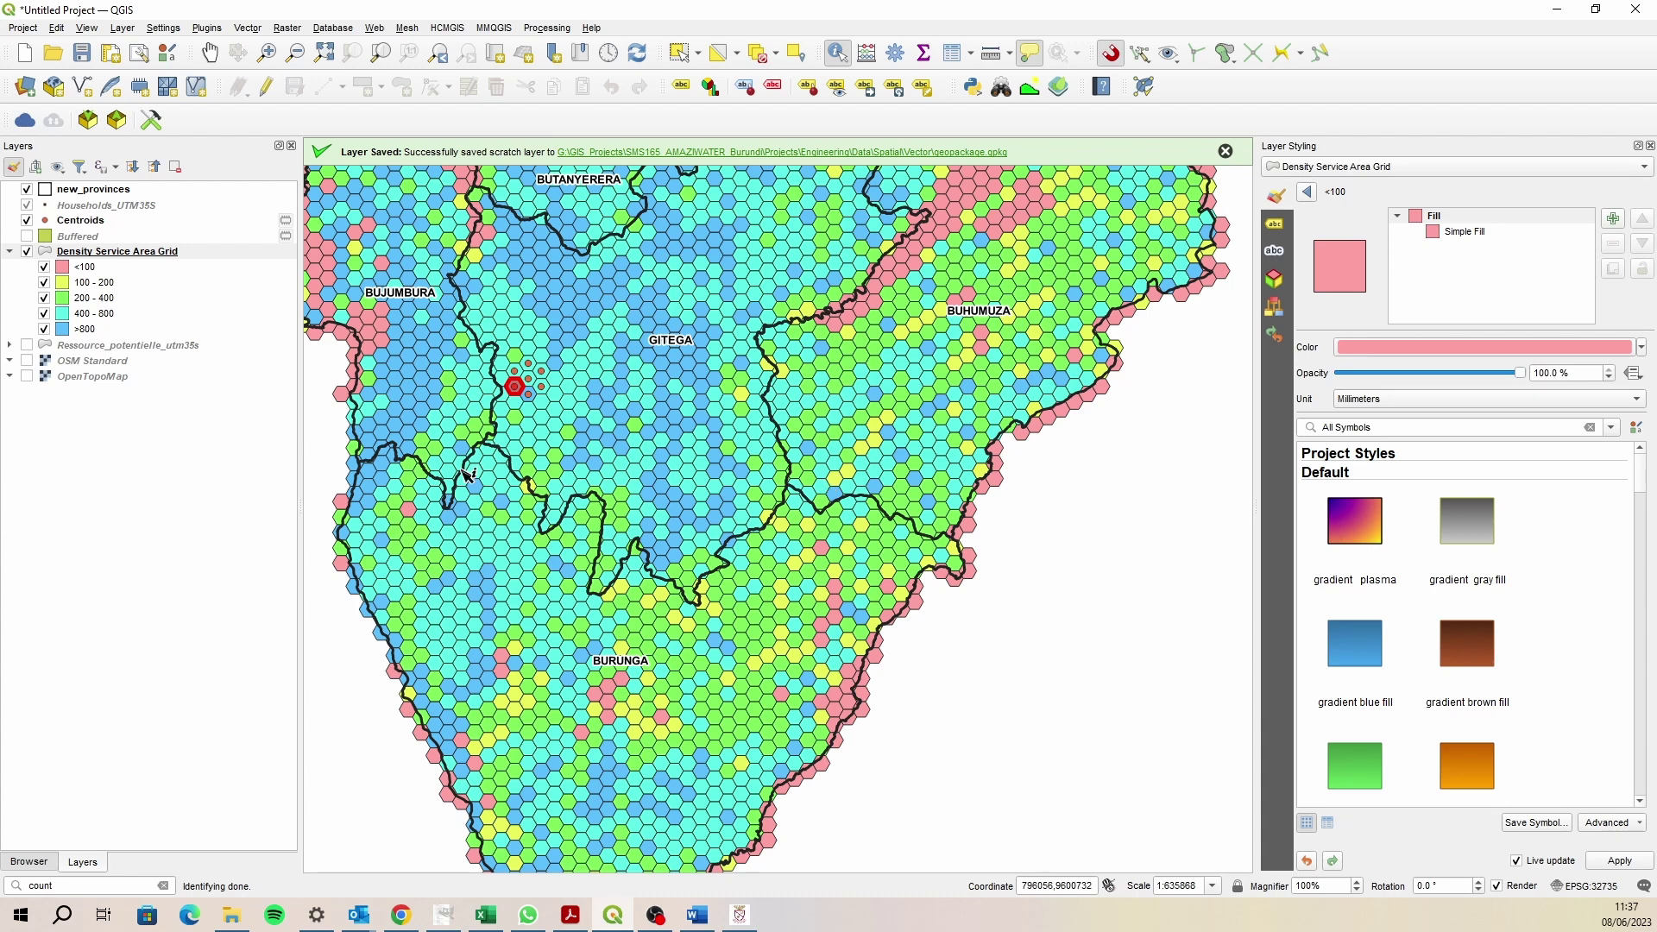
# - Pan the map down and right to recentre the hex grid over central Burundi
pyautogui.click(210, 54)
pyautogui.moveTo(513, 283); pyautogui.dragTo(611, 431)
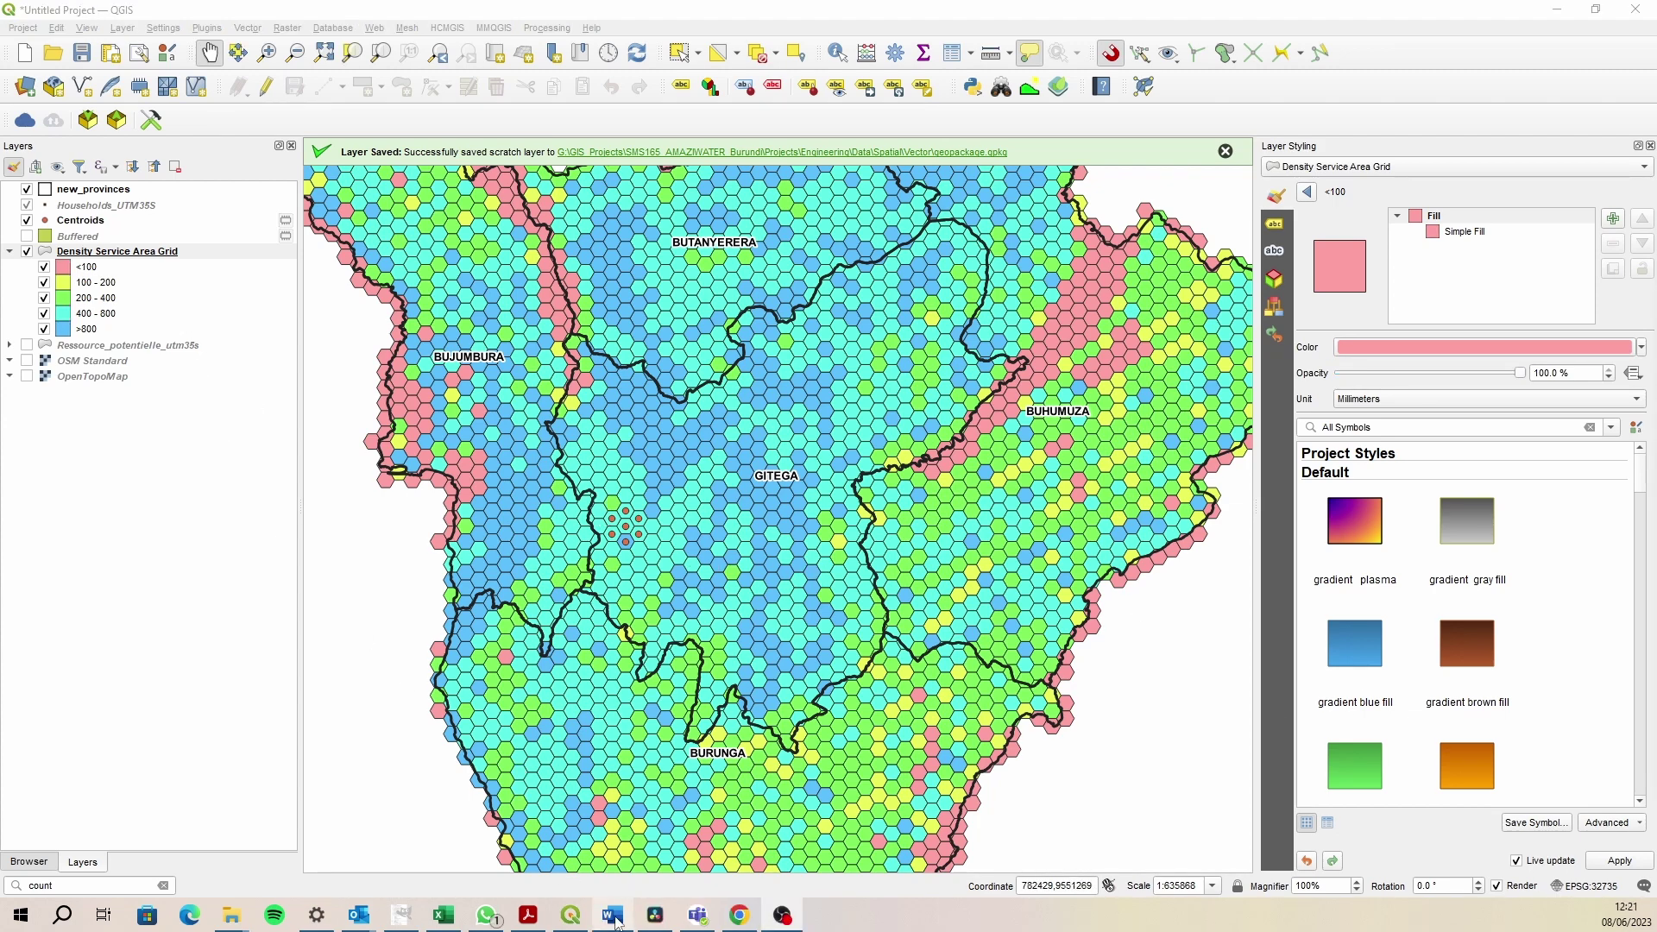
pyautogui.moveTo(616, 921)
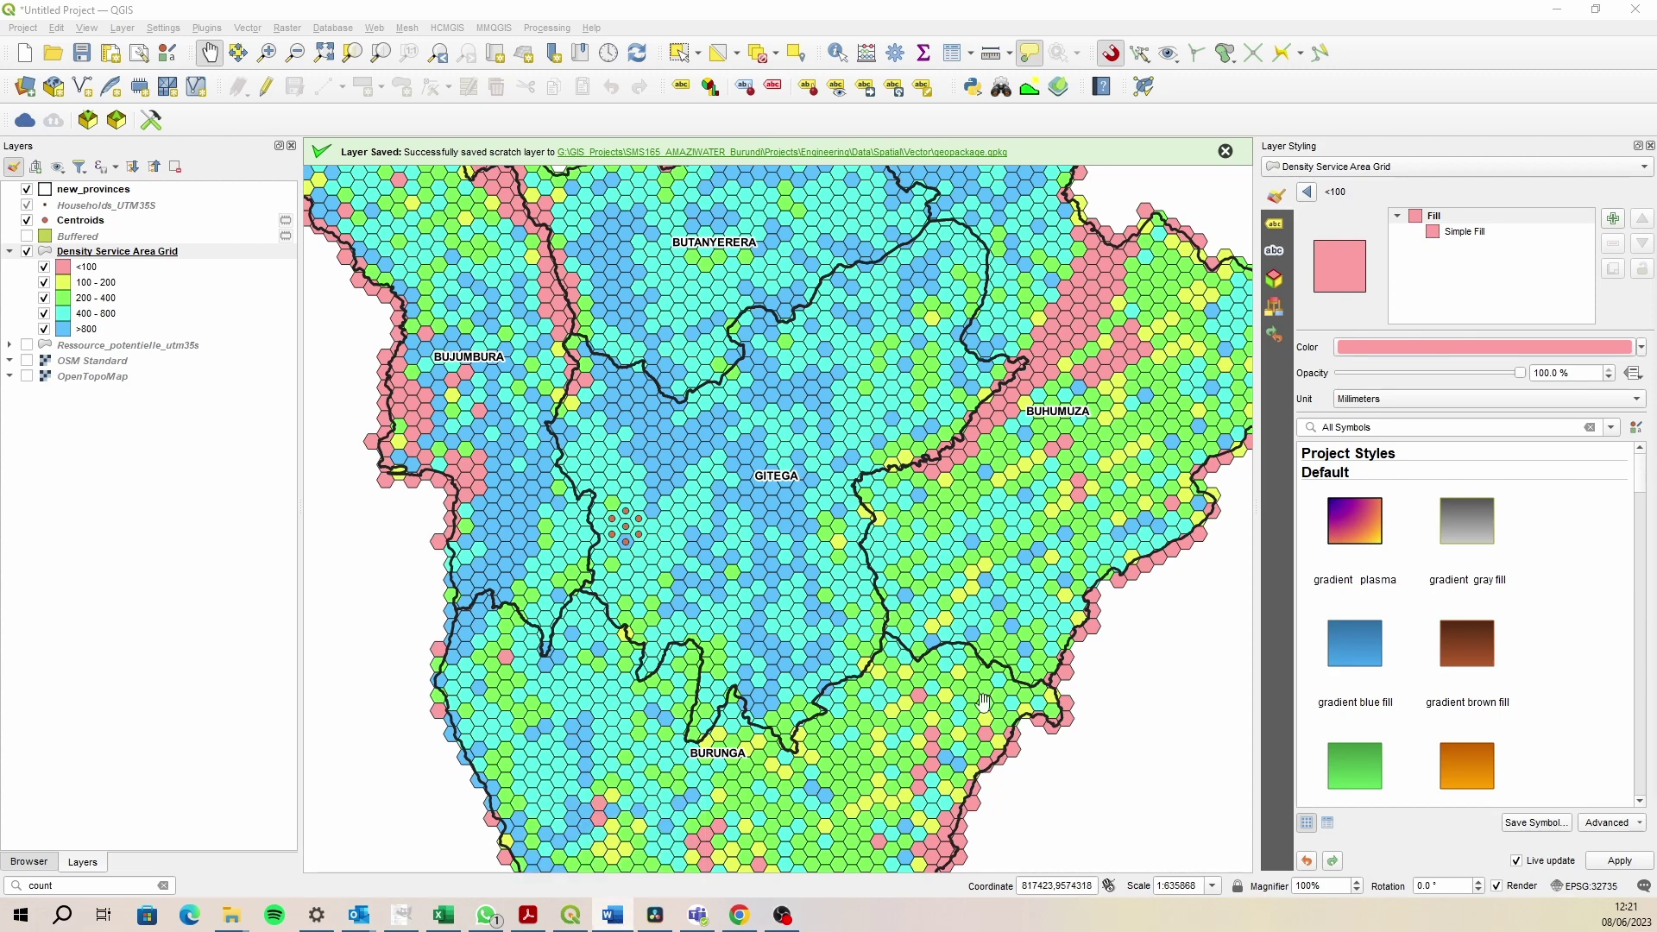
# - Maximize the density query document to read its yield table, then minimize it
pyautogui.hotkey('alt', 'Tab')
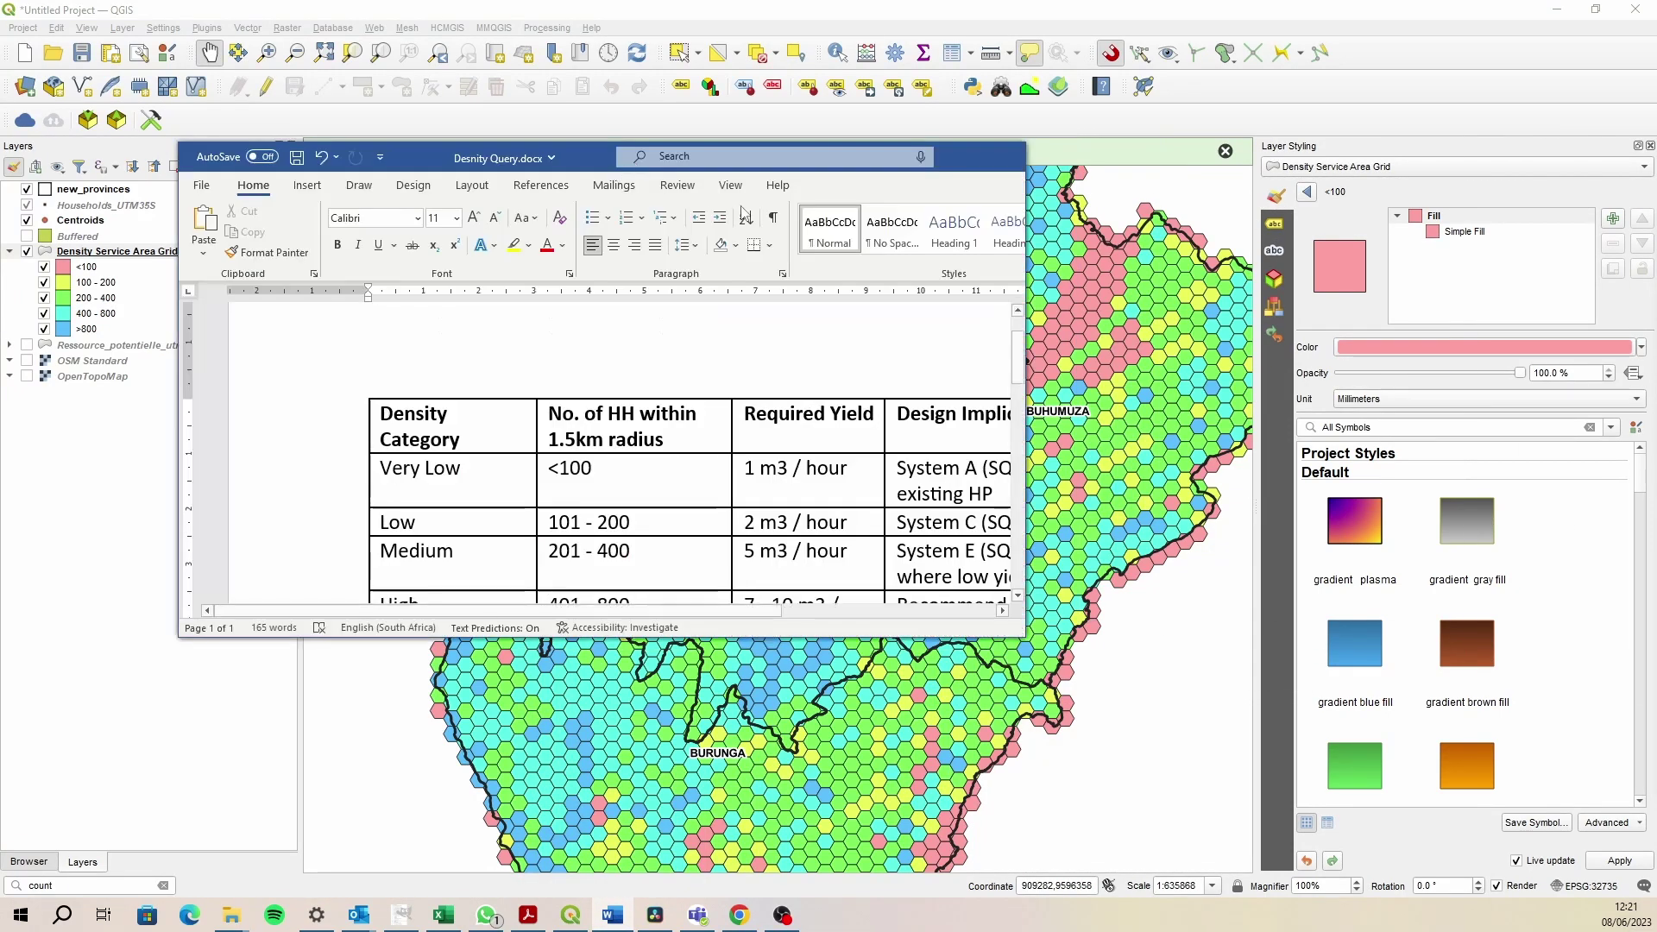
pyautogui.click(960, 154)
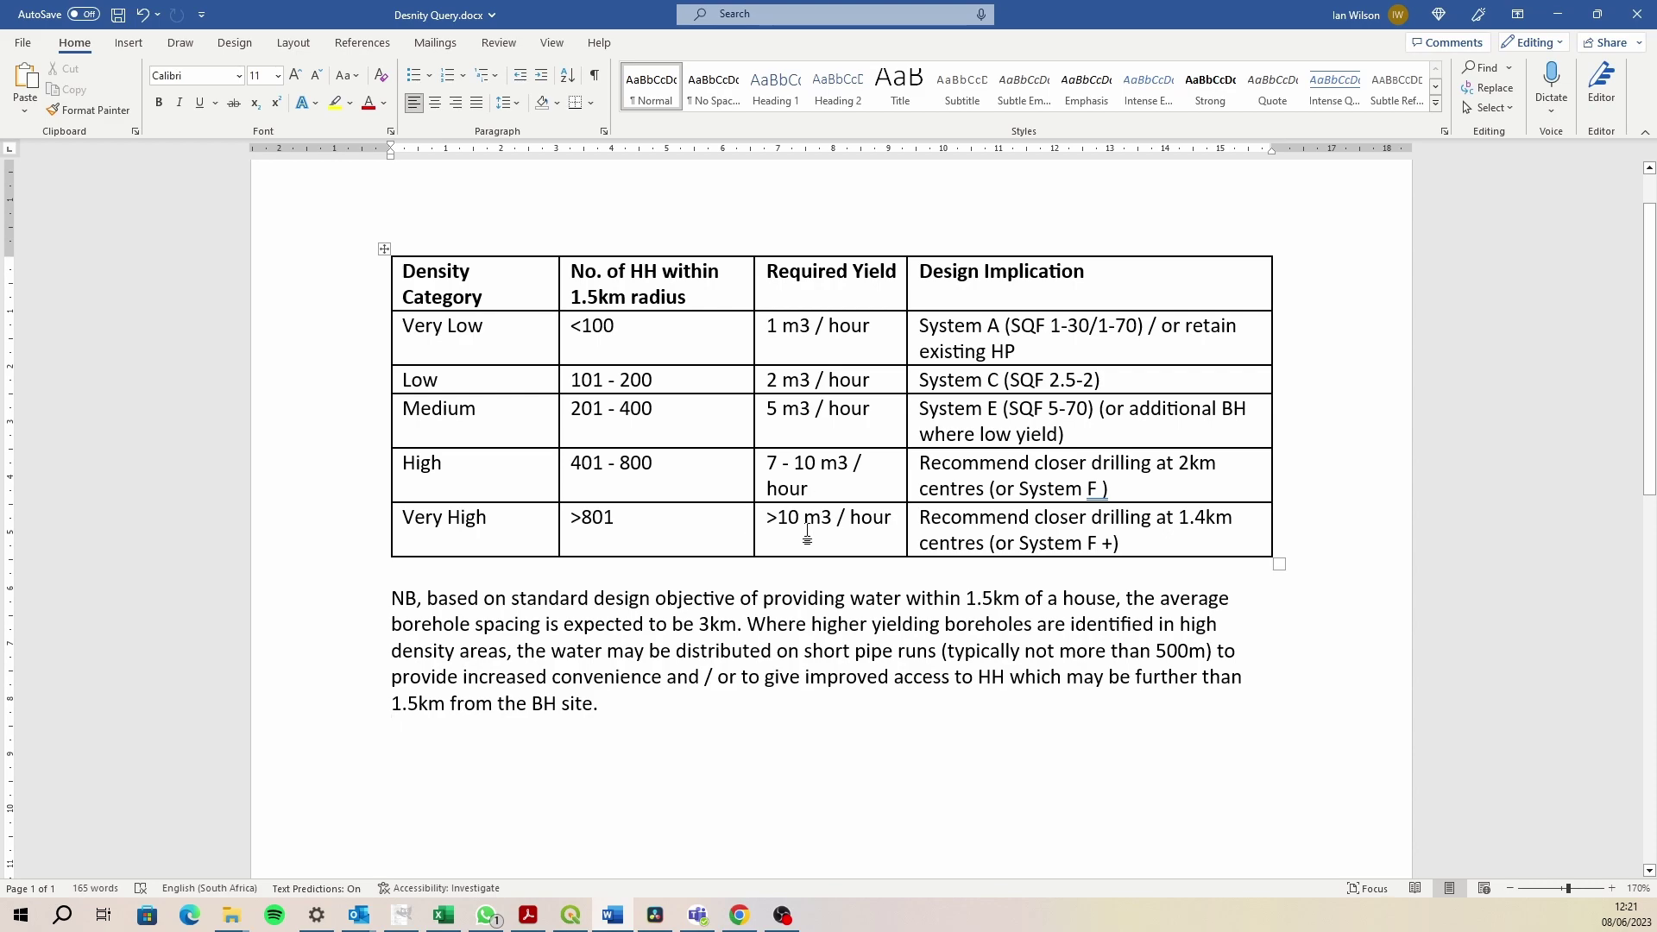
pyautogui.click(1558, 14)
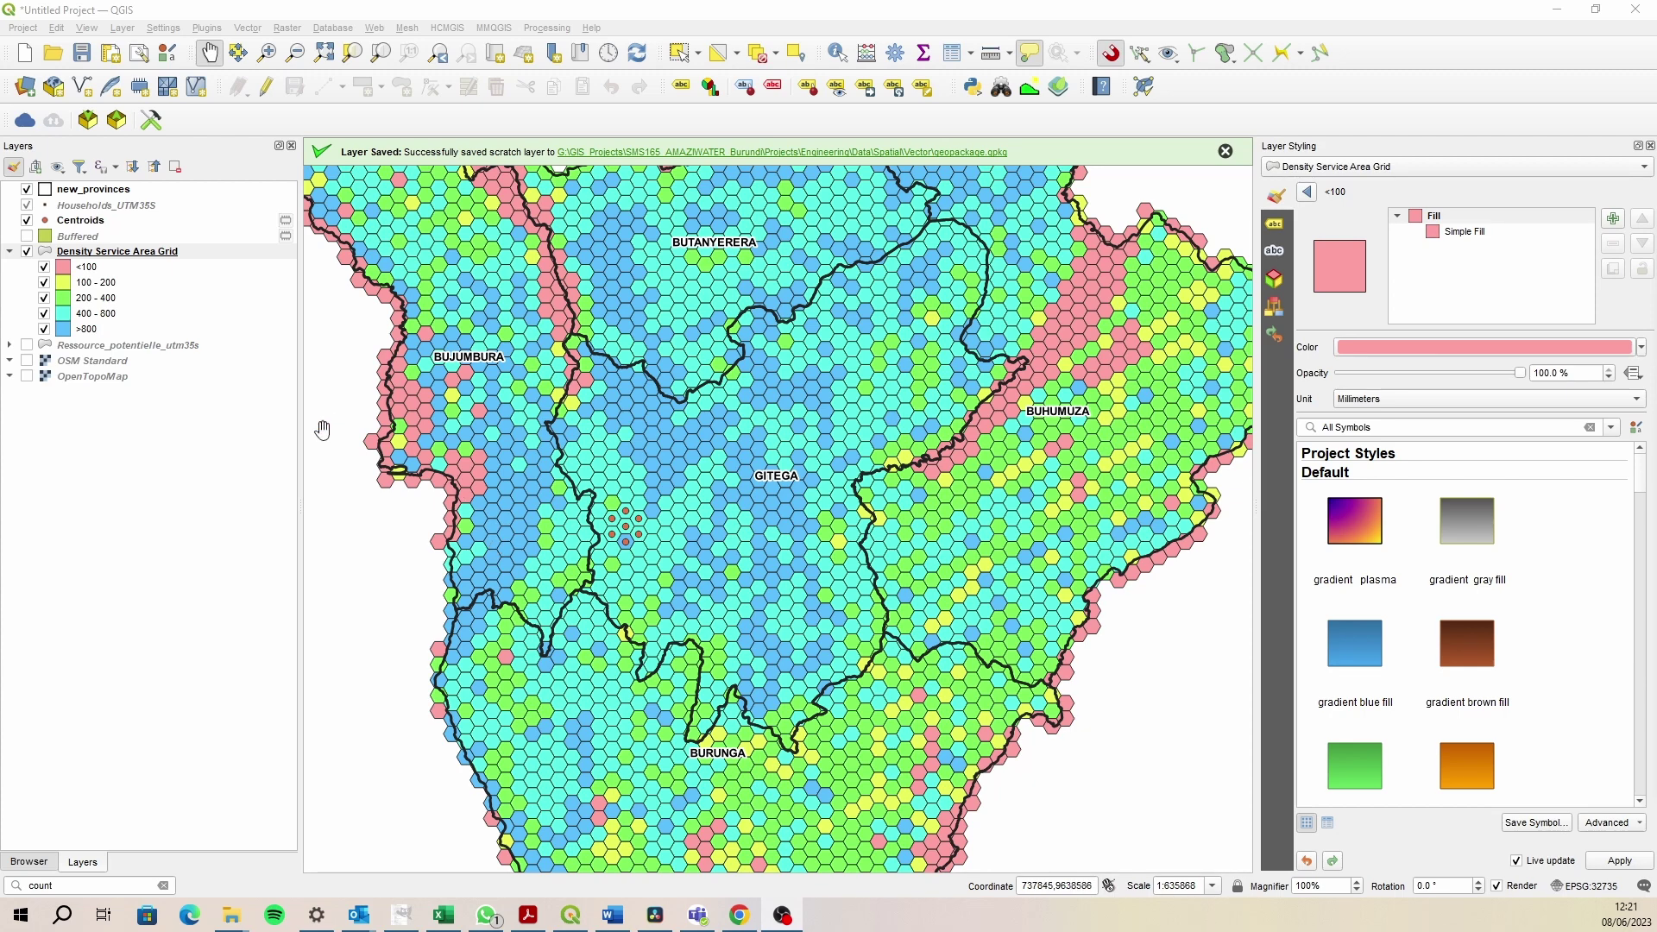
# - Turn on the Ressource_potentielle_utm35s yield layer and check it beneath the hex grid
pyautogui.click(9, 344)
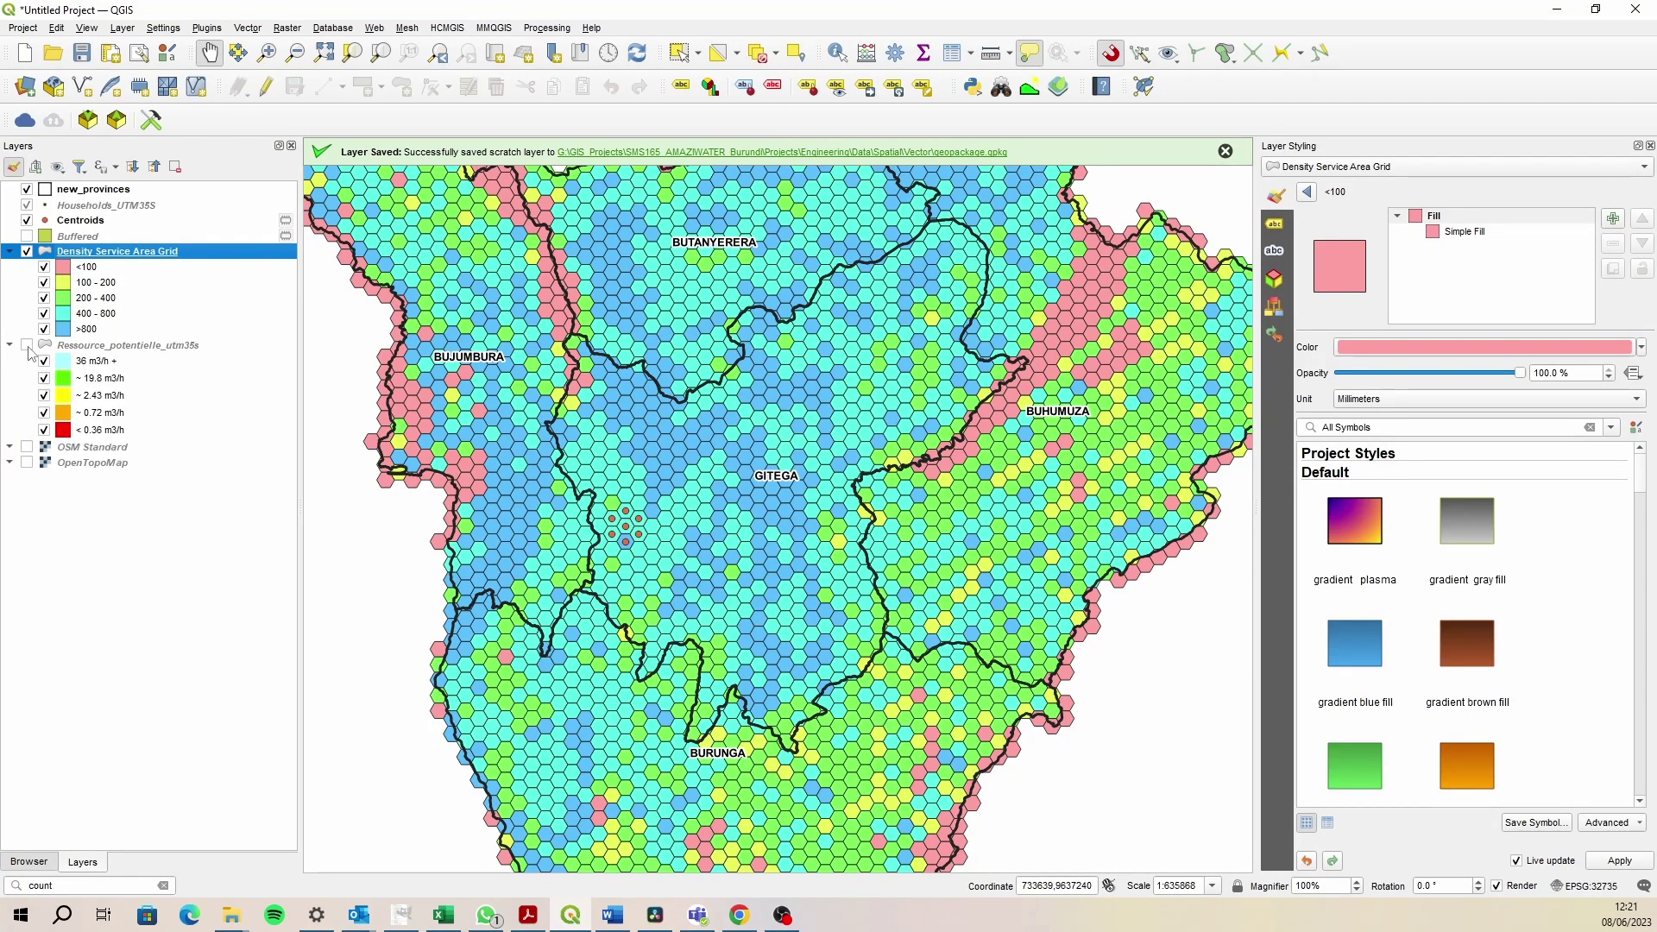
pyautogui.click(27, 345)
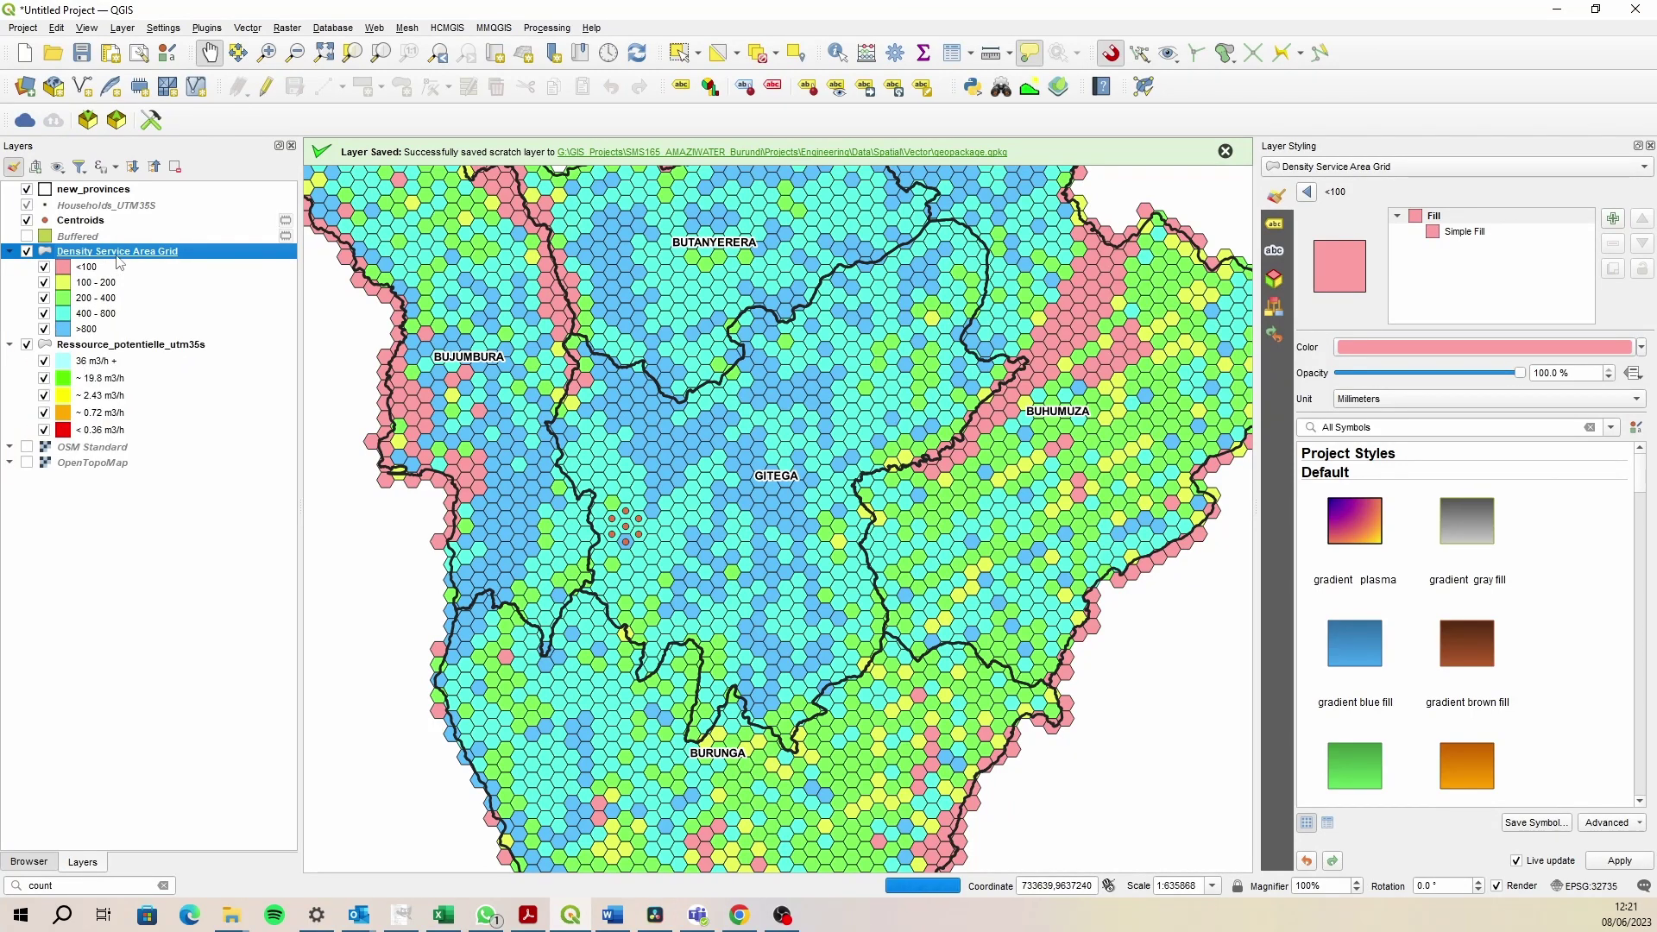
pyautogui.click(27, 251)
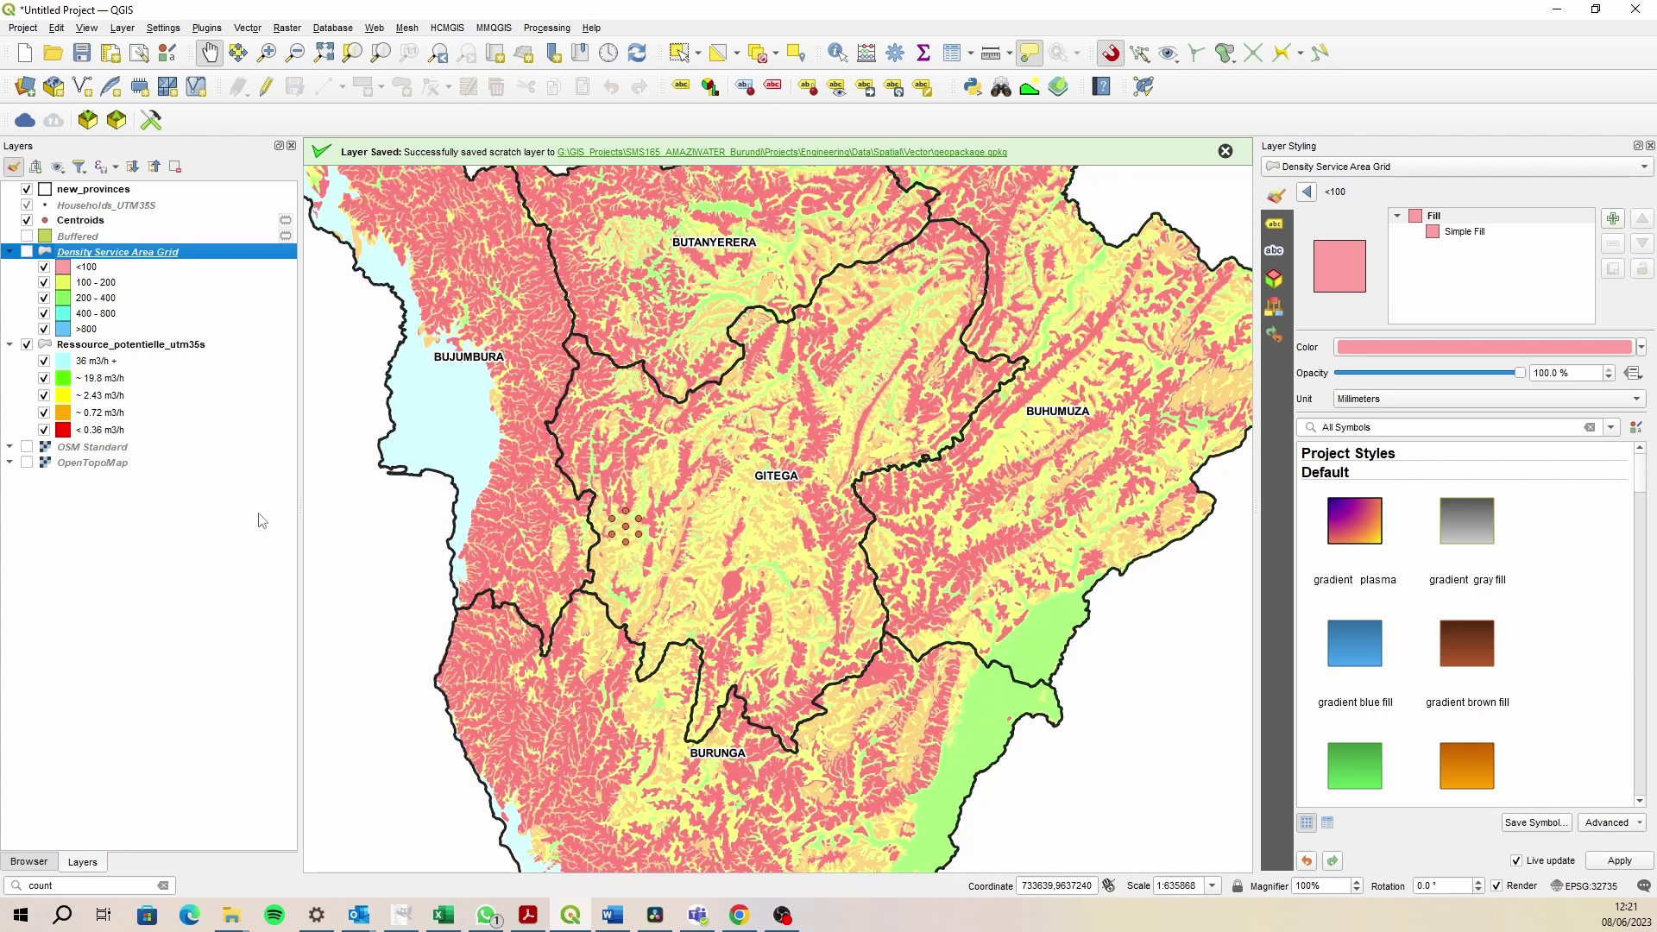
pyautogui.click(119, 345)
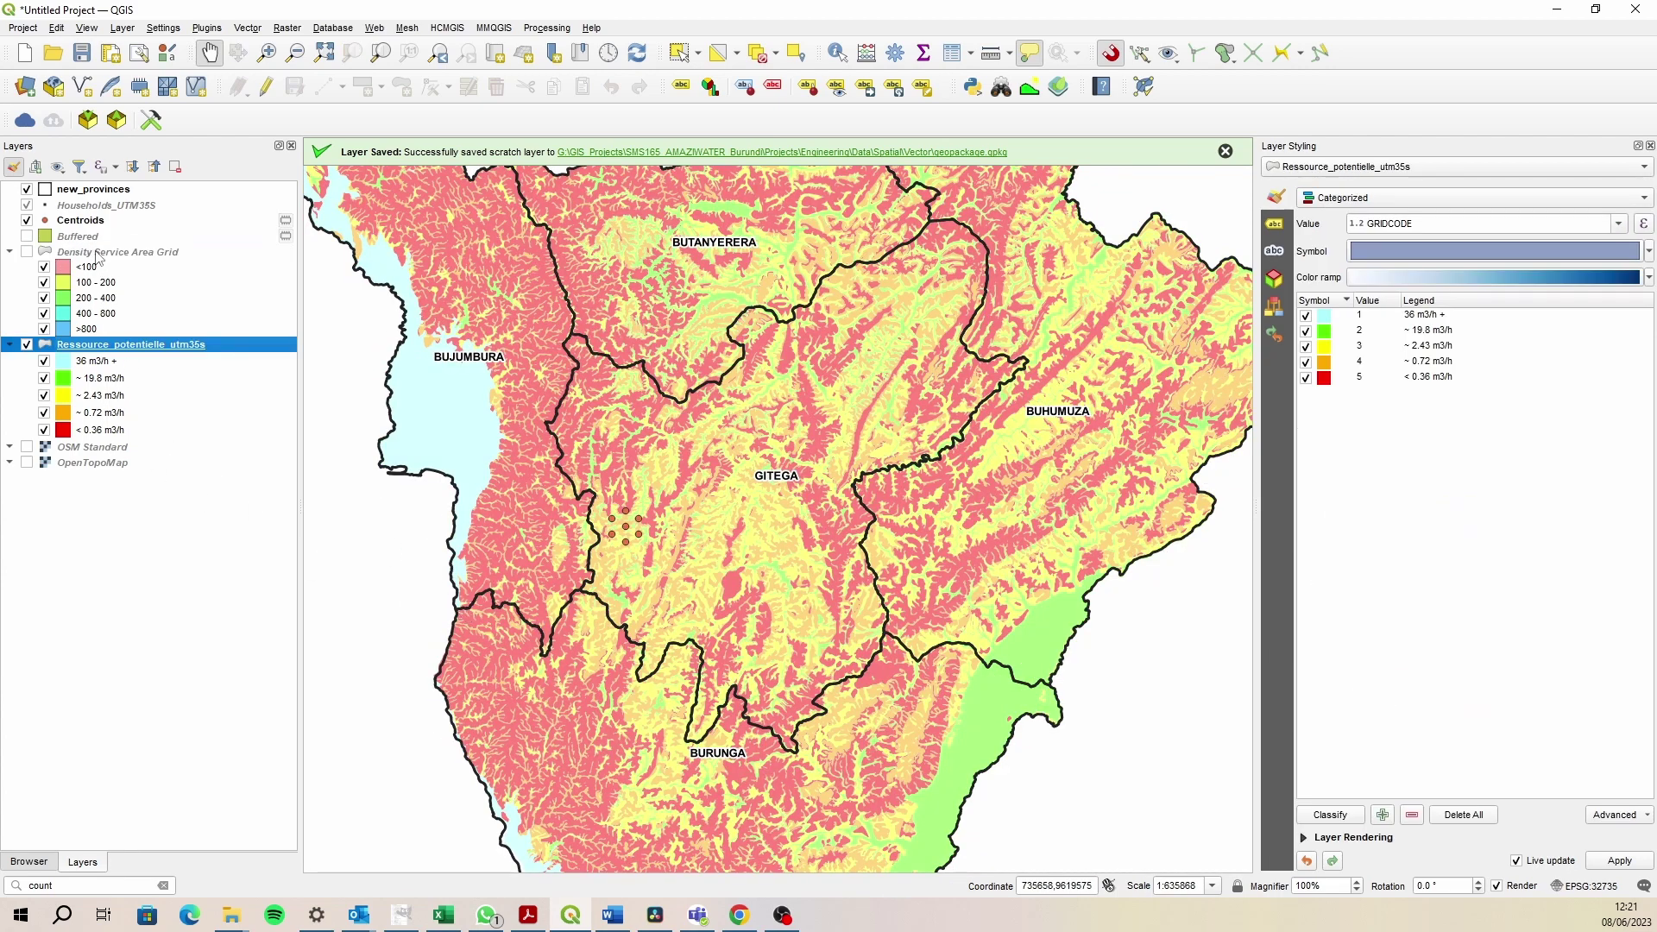
pyautogui.click(27, 251)
# - Duplicate the Density Service Area Grid layer and hide the original
pyautogui.click(80, 252)
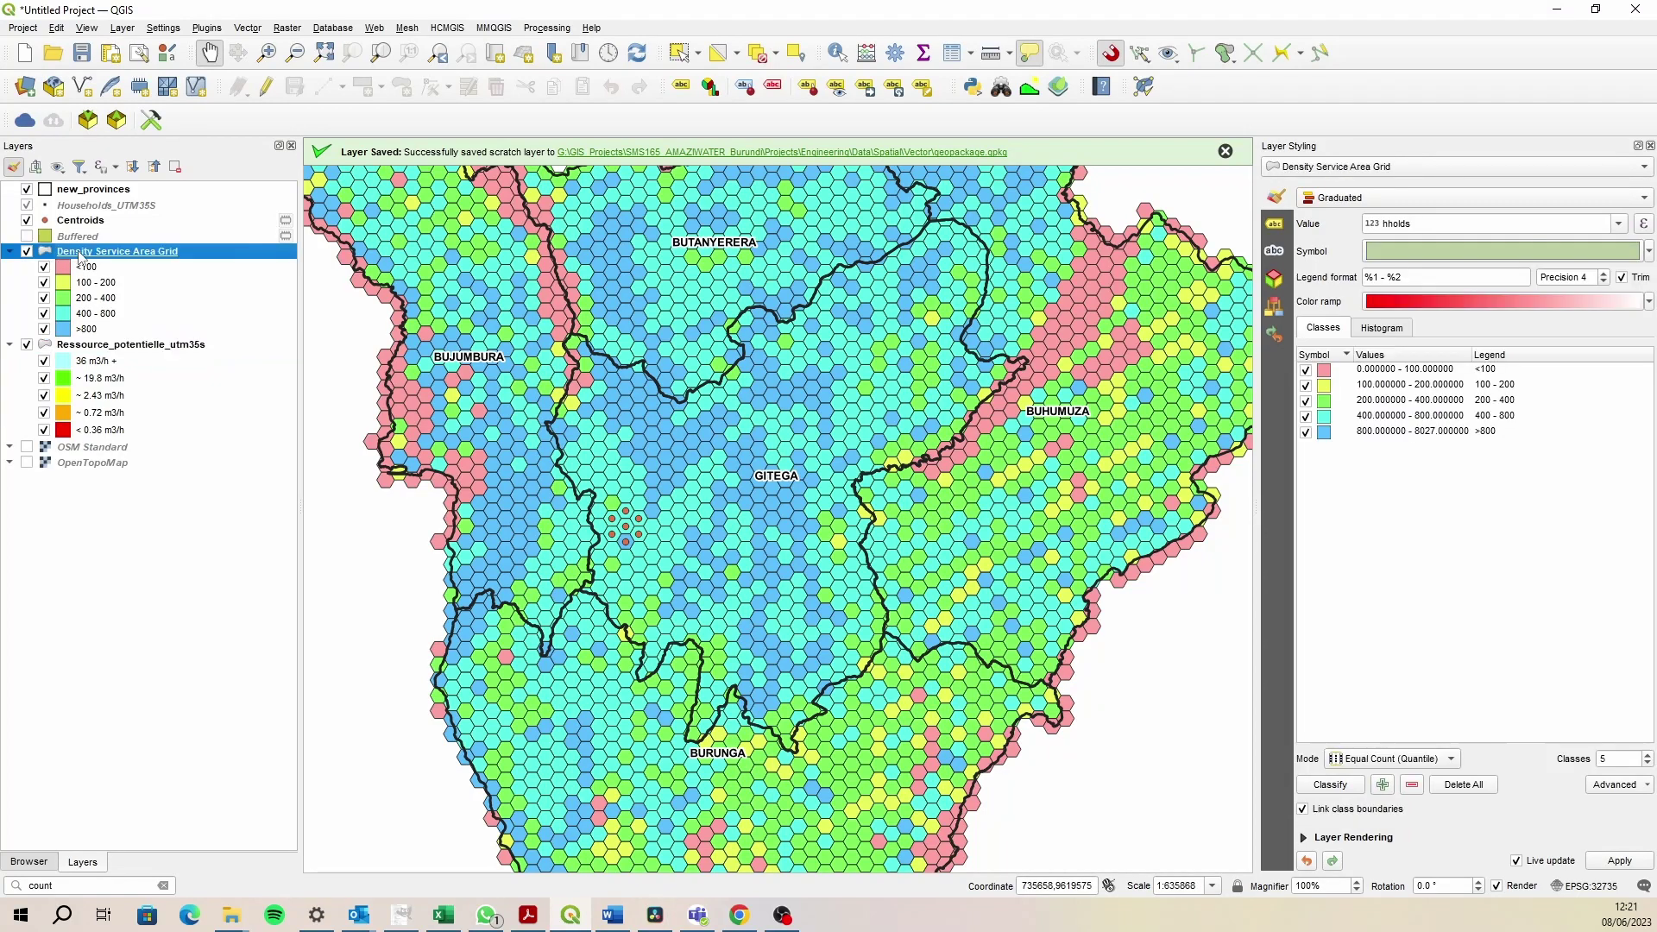
pyautogui.rightClick(79, 253)
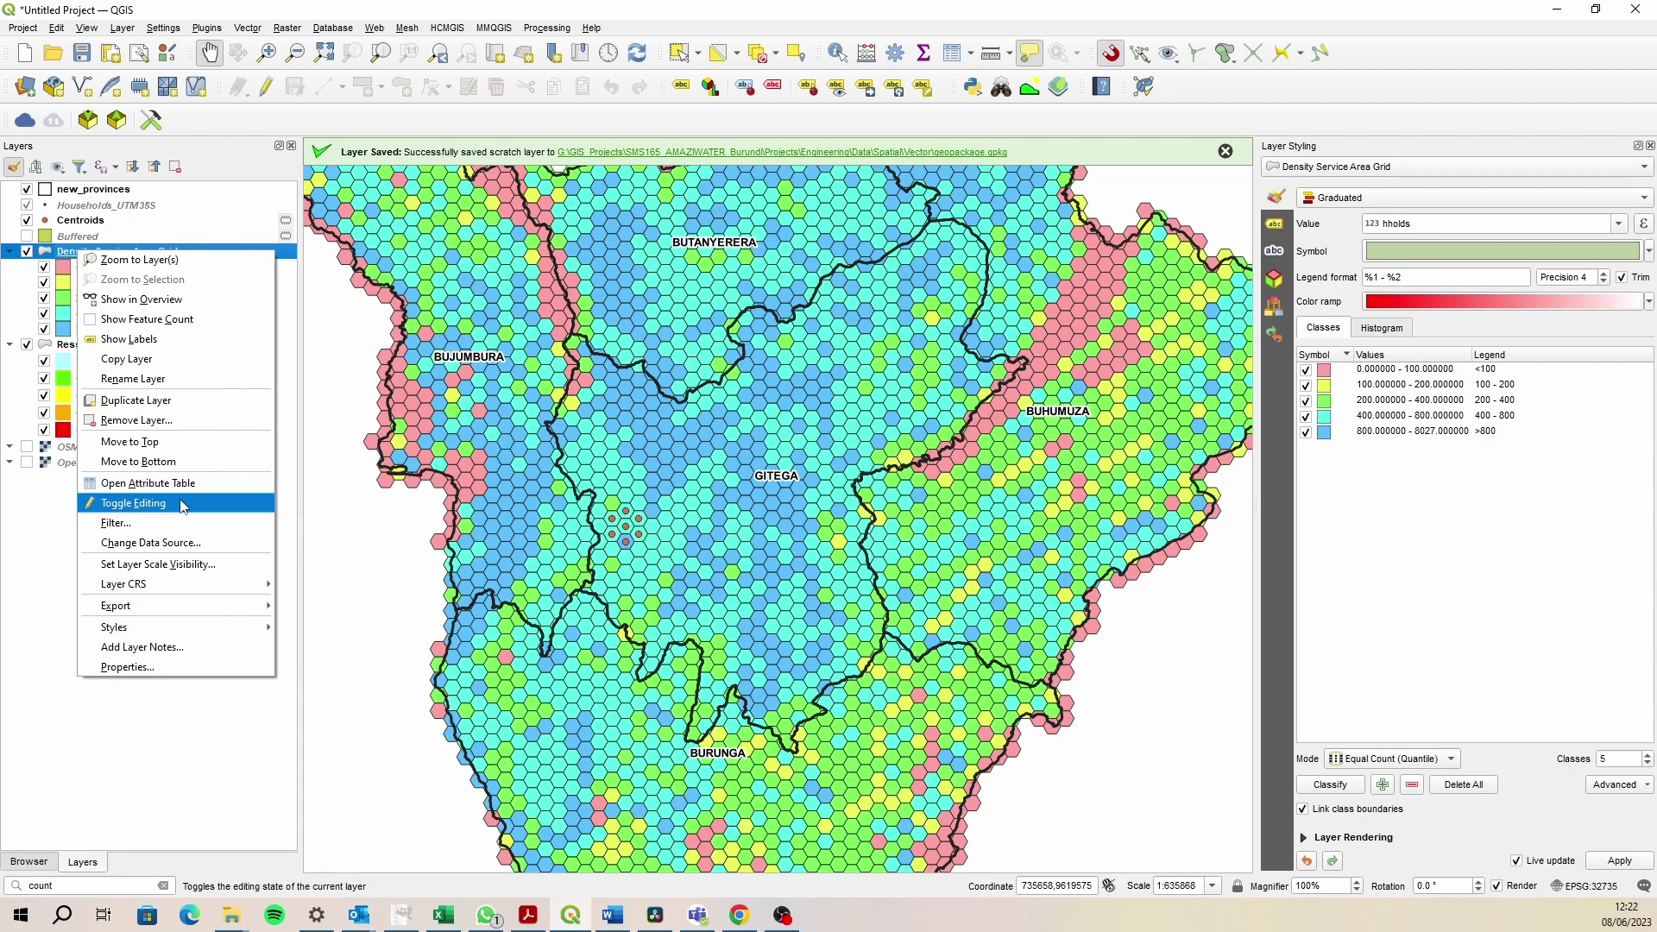
pyautogui.click(140, 401)
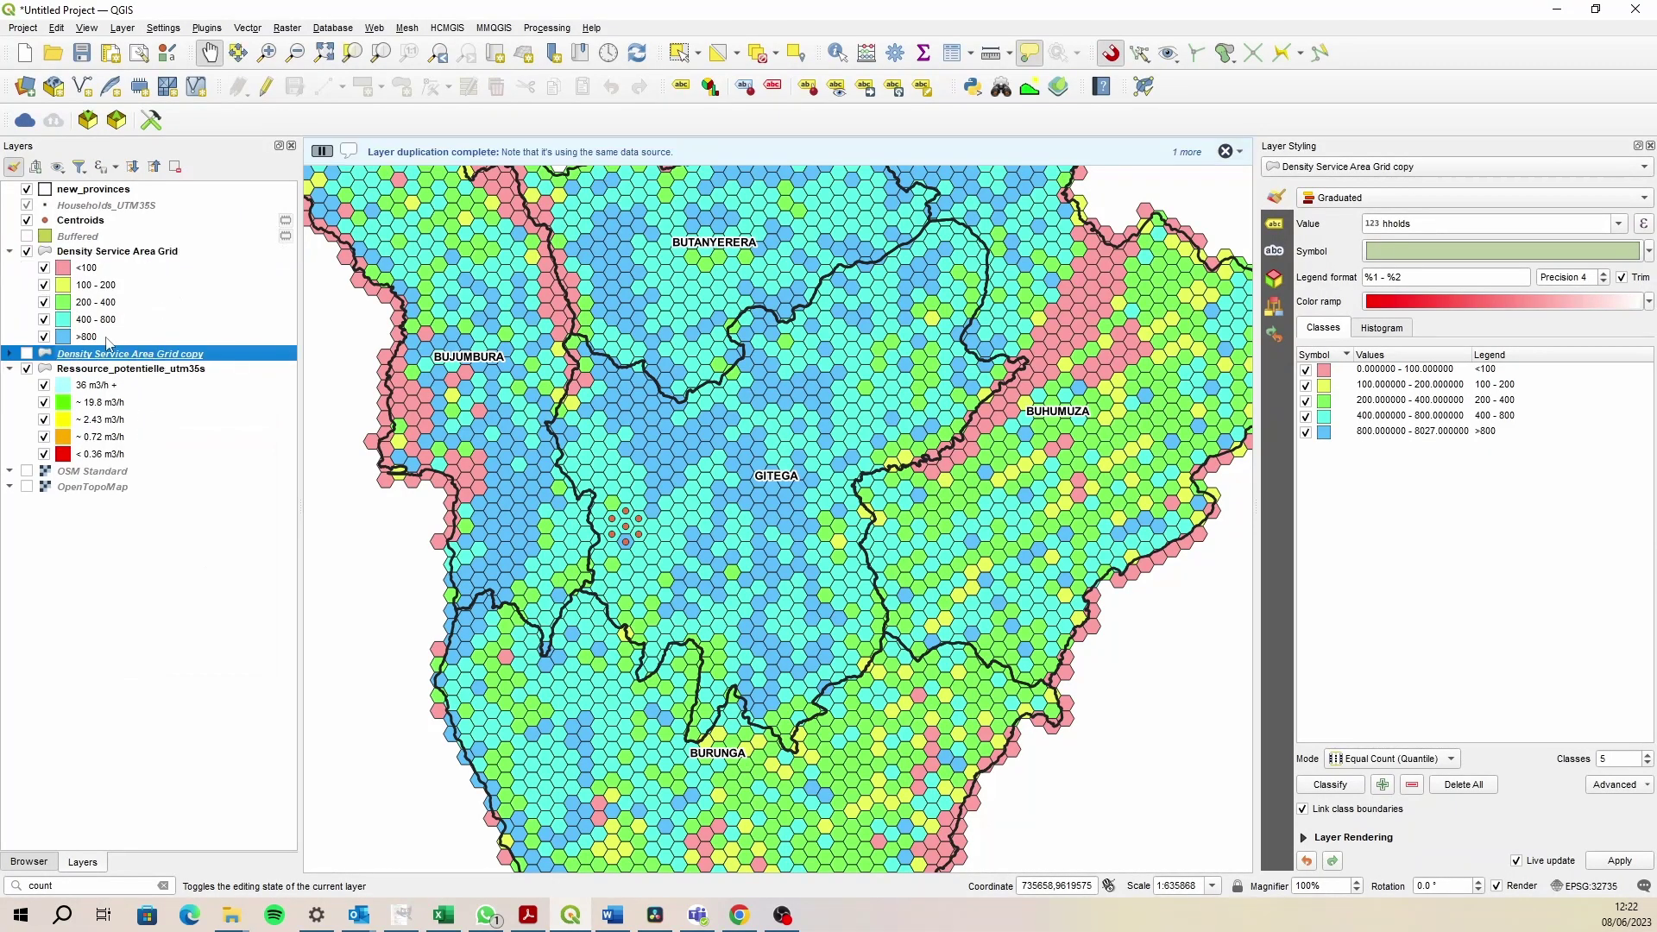
pyautogui.click(10, 354)
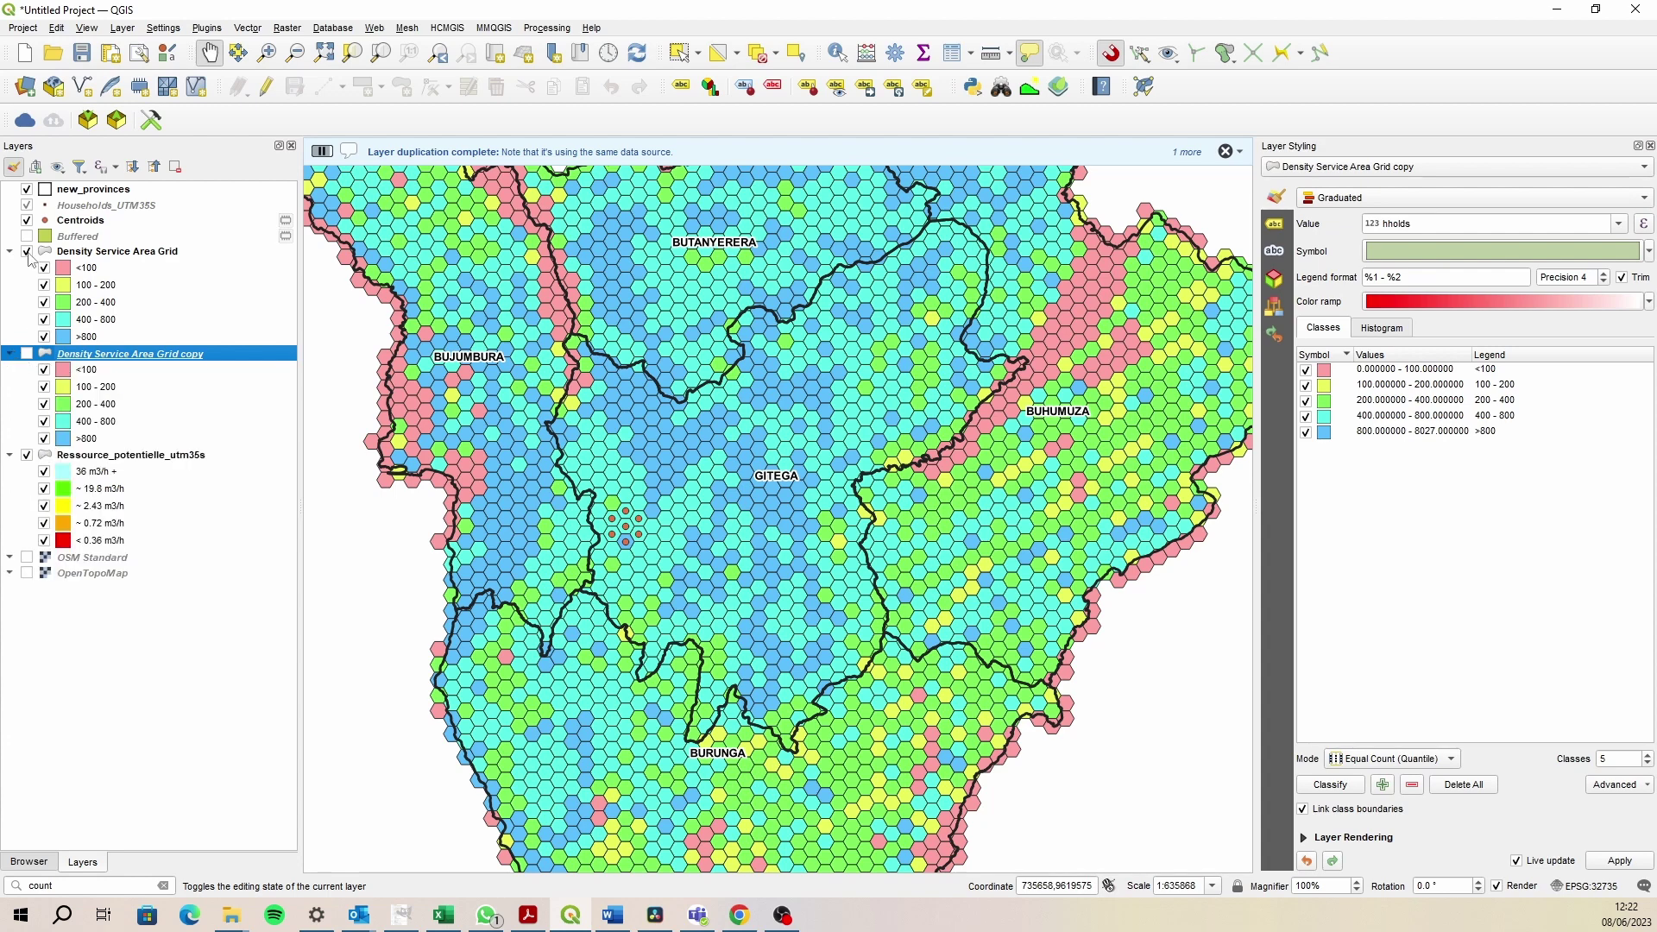
pyautogui.click(26, 252)
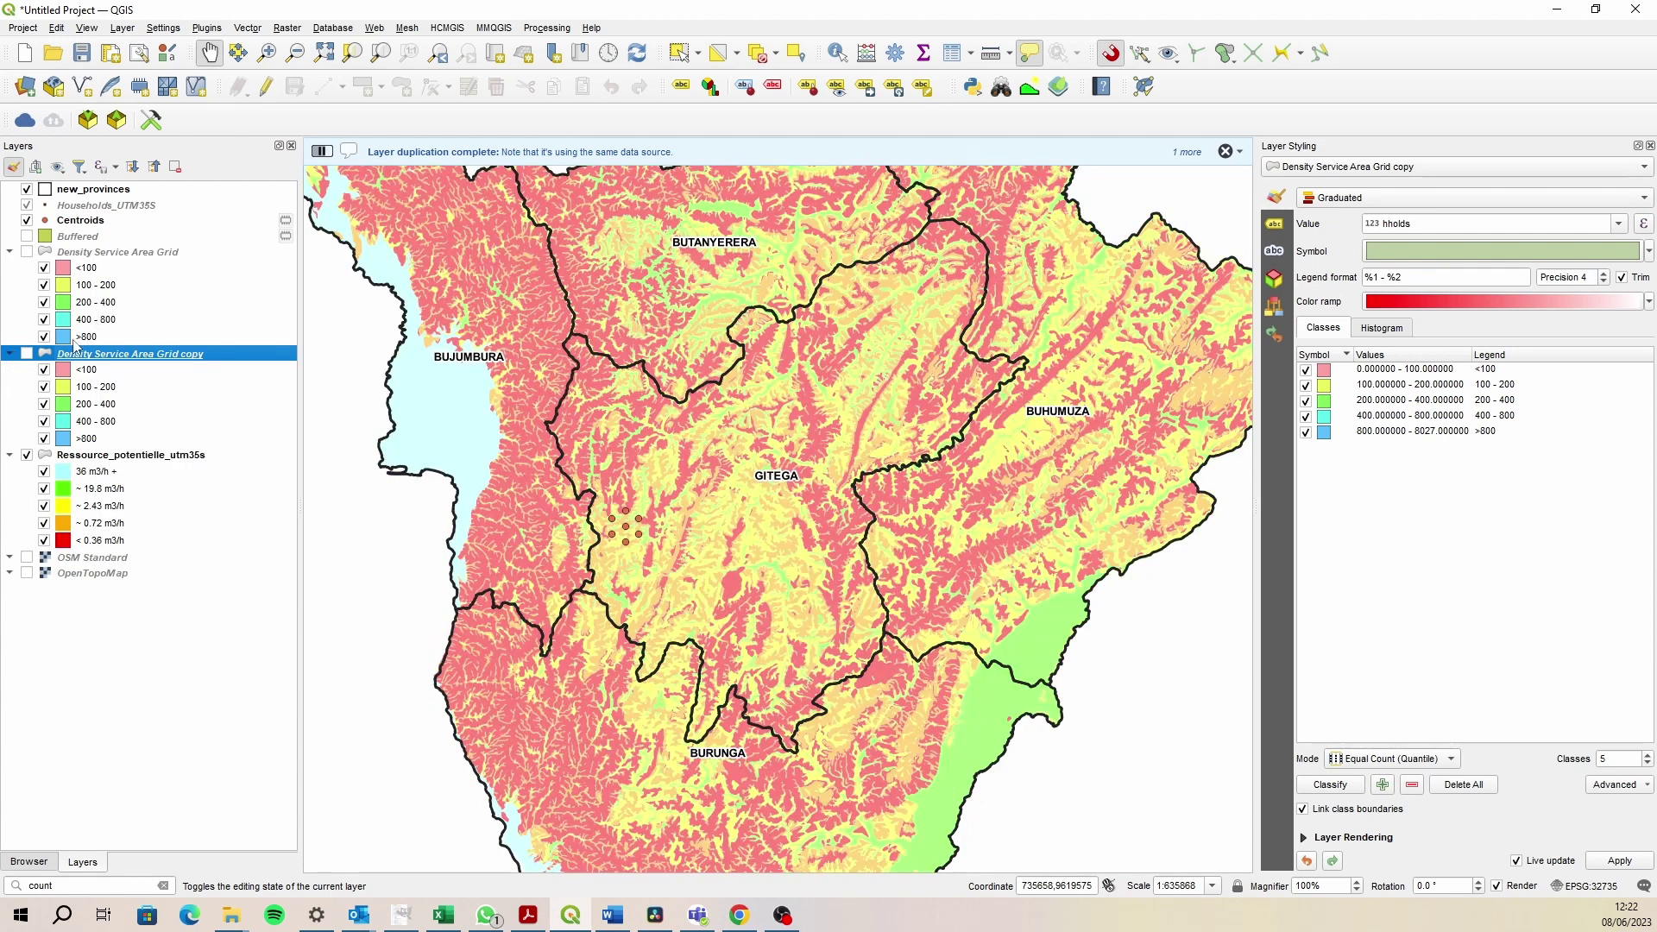
# - Style the copy as a Single Symbol with No Brush fill and display it
pyautogui.click(1439, 197)
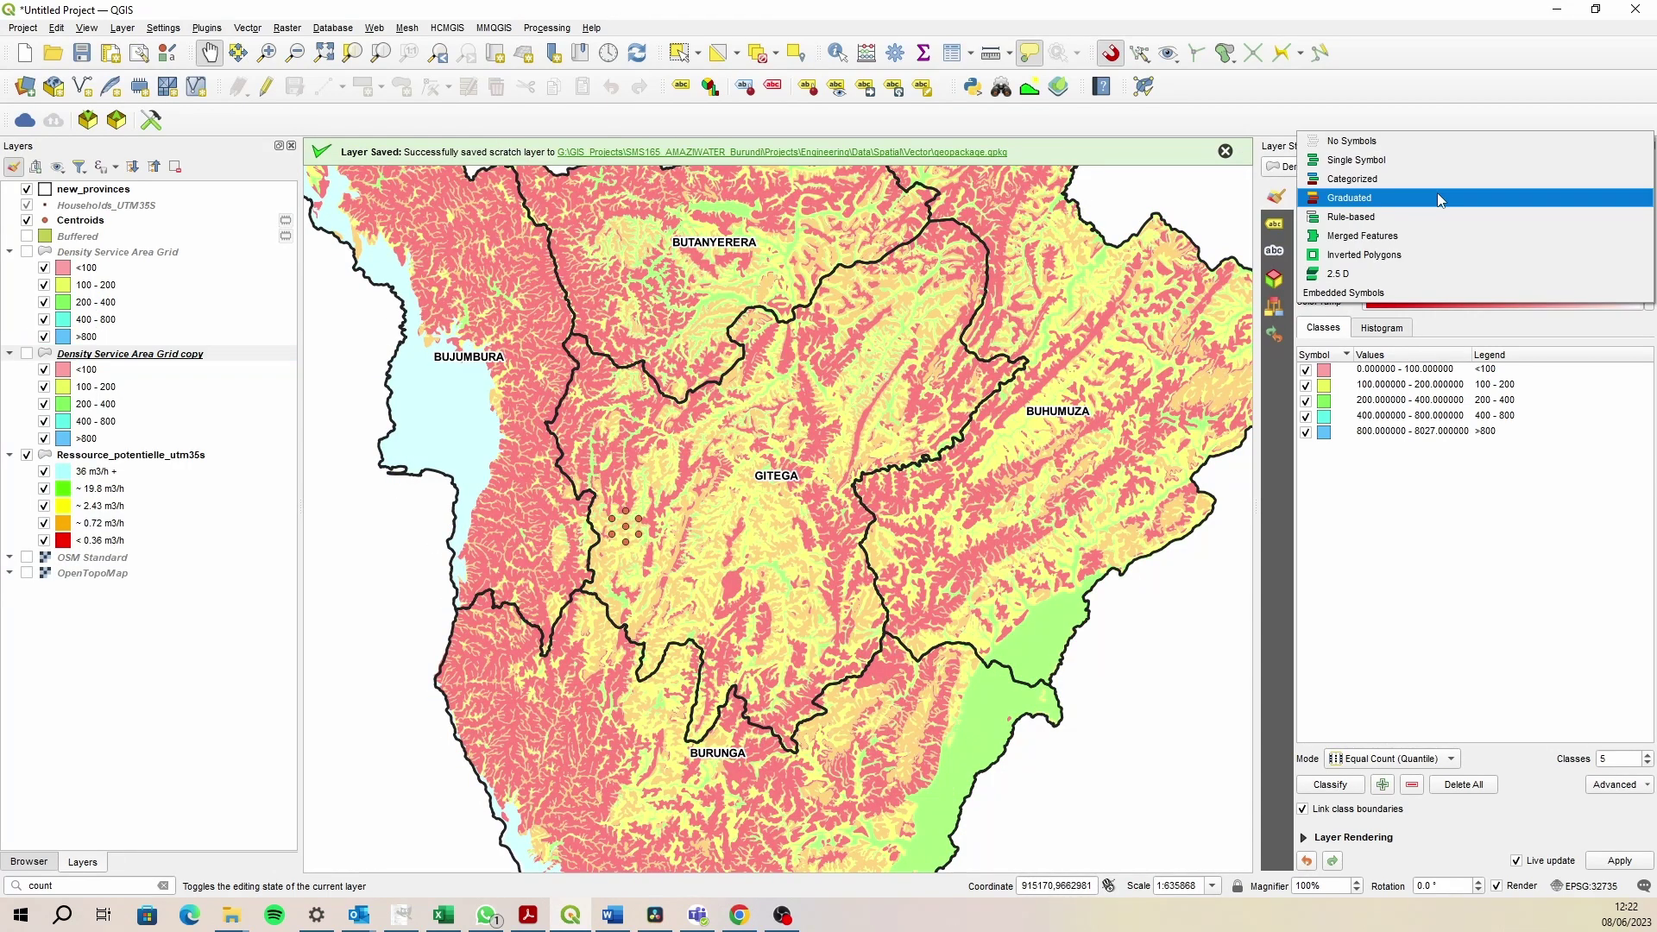
pyautogui.click(1396, 162)
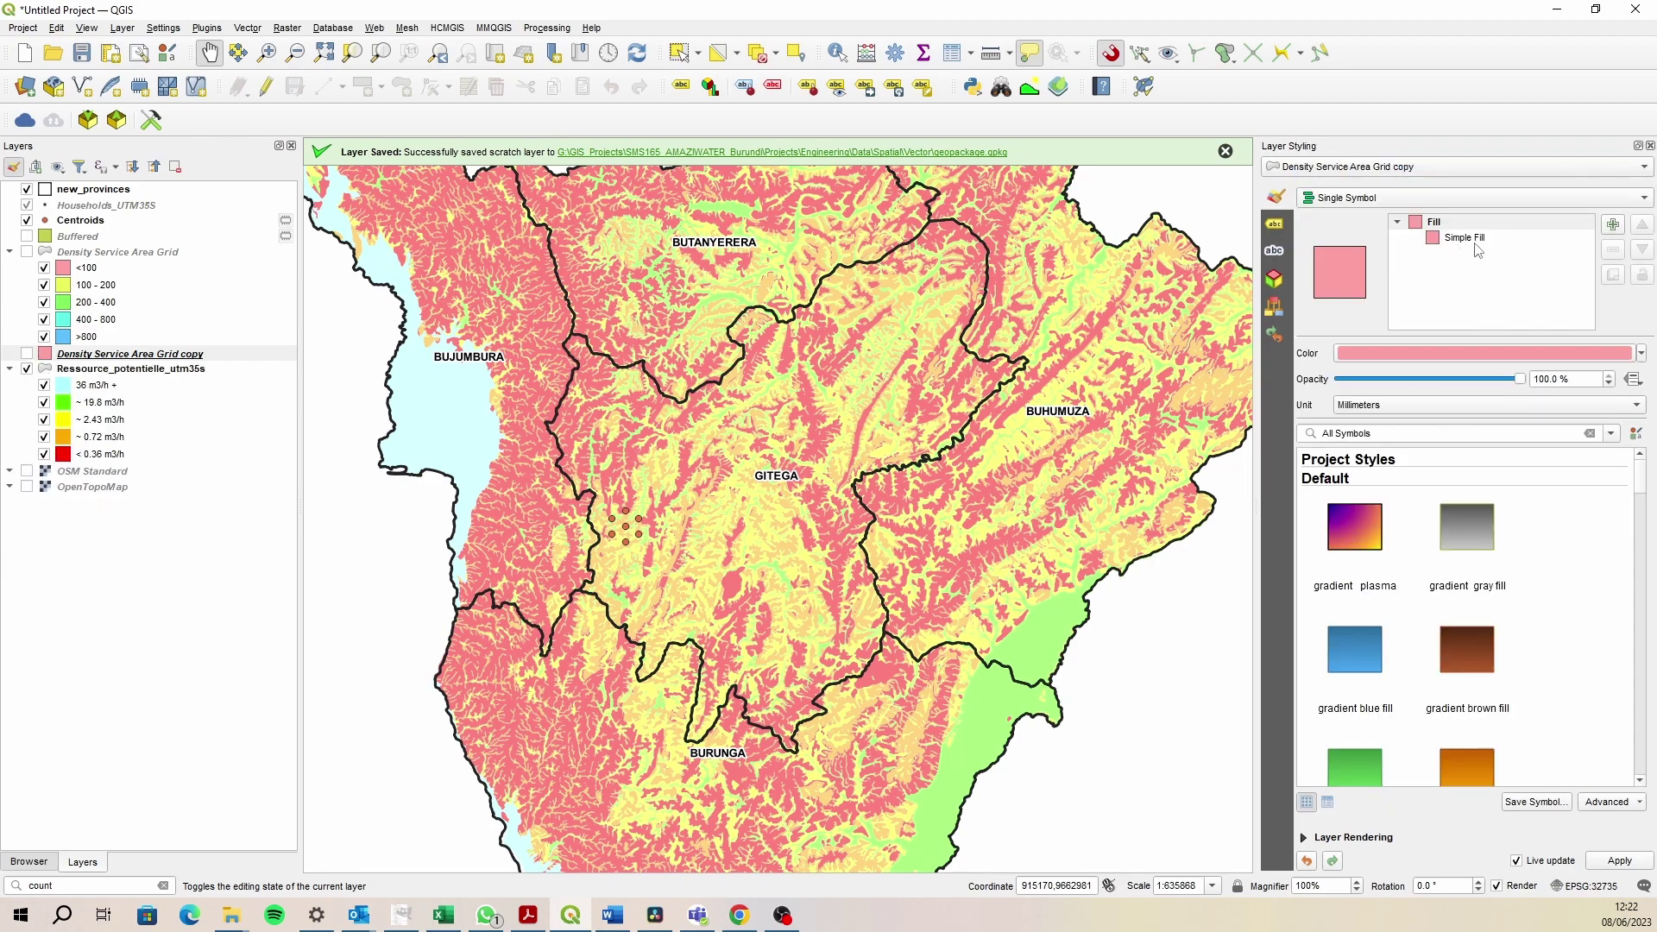
pyautogui.click(1501, 352)
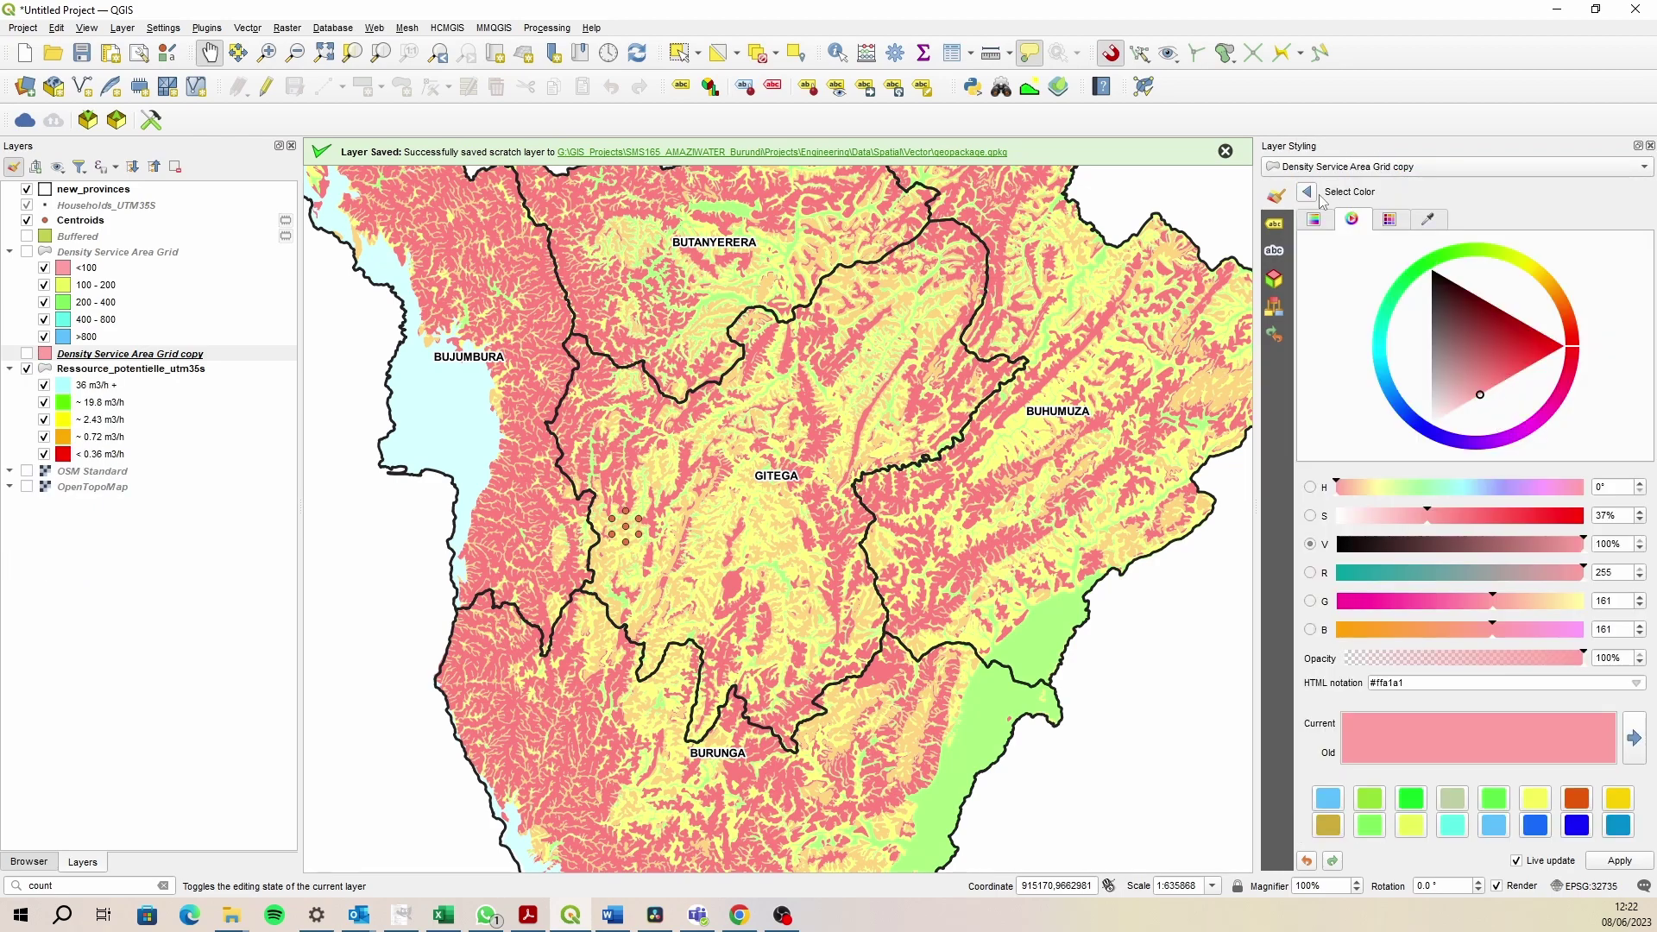
pyautogui.click(1306, 192)
pyautogui.click(1477, 238)
pyautogui.click(1526, 414)
pyautogui.click(1458, 432)
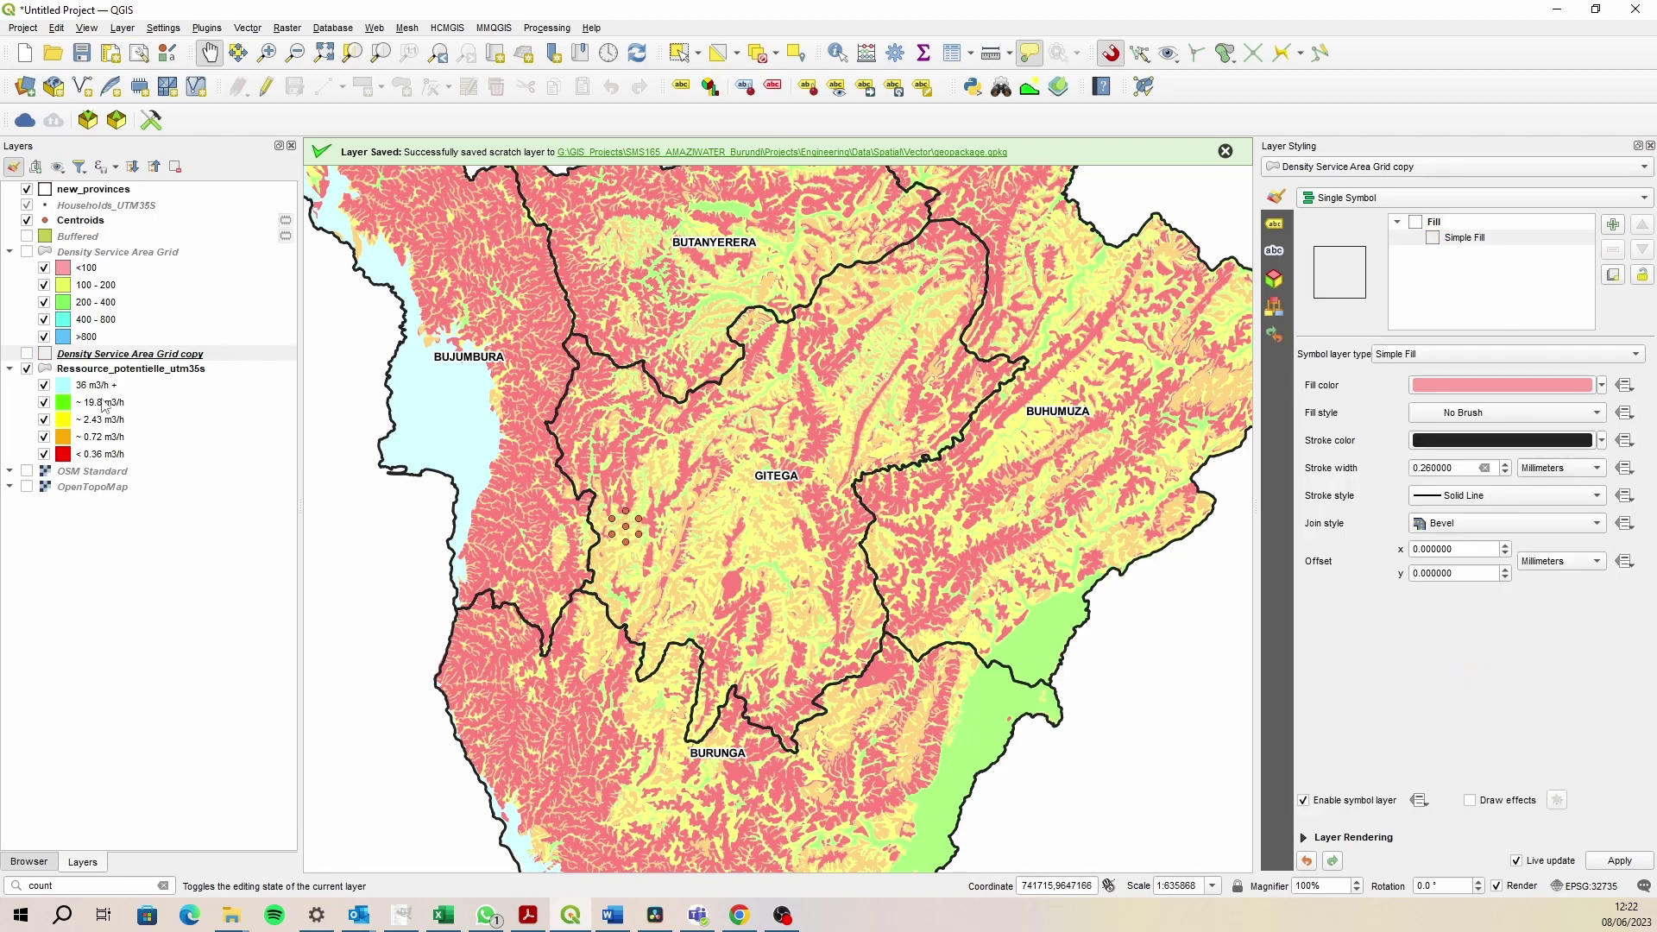
pyautogui.click(27, 354)
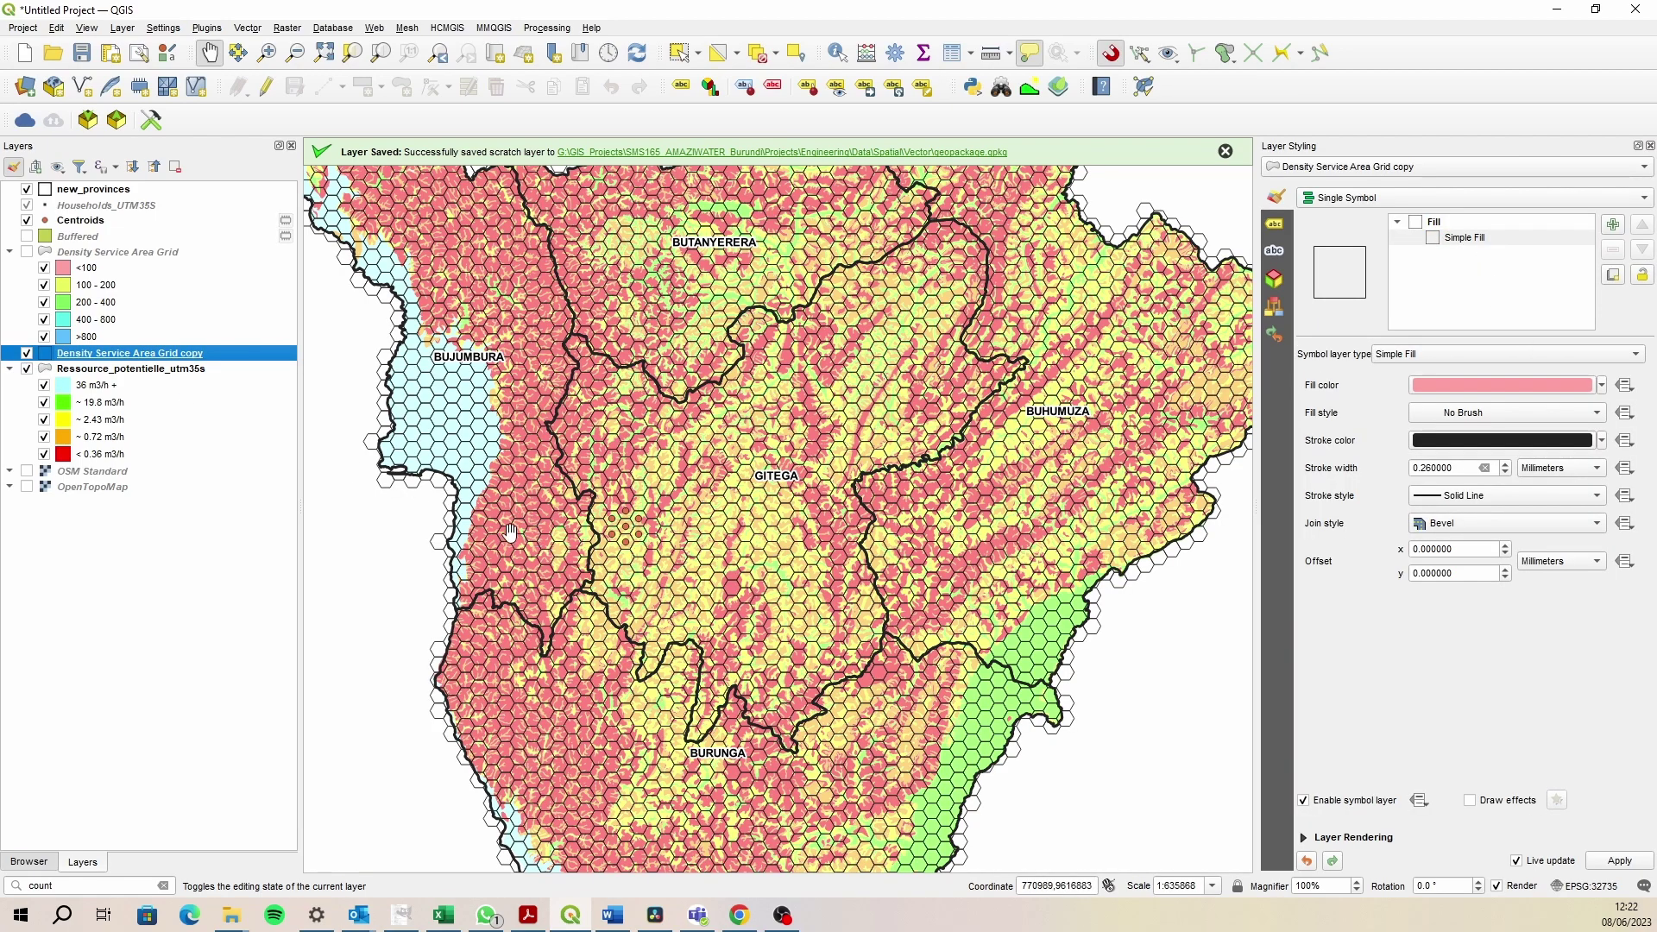
# - Hide the Households_UTM35S layer
pyautogui.scroll(2, 559, 526)
pyautogui.scroll(-1, 617, 540)
pyautogui.scroll(-1, 666, 528)
pyautogui.scroll(1, 666, 528)
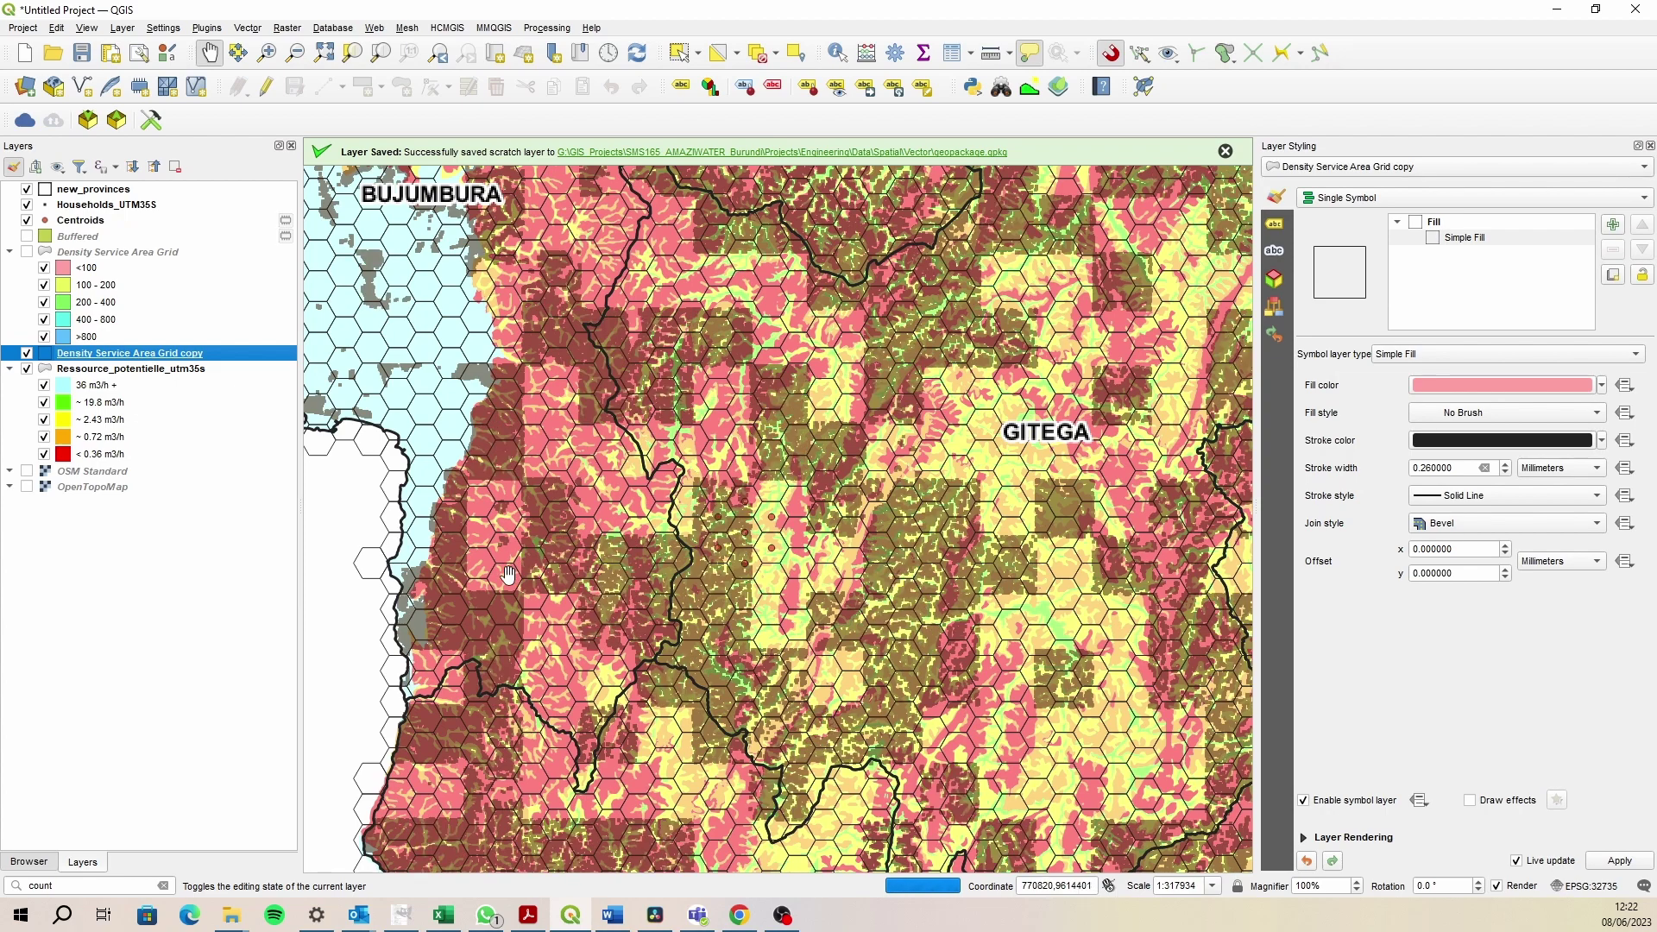
pyautogui.click(26, 206)
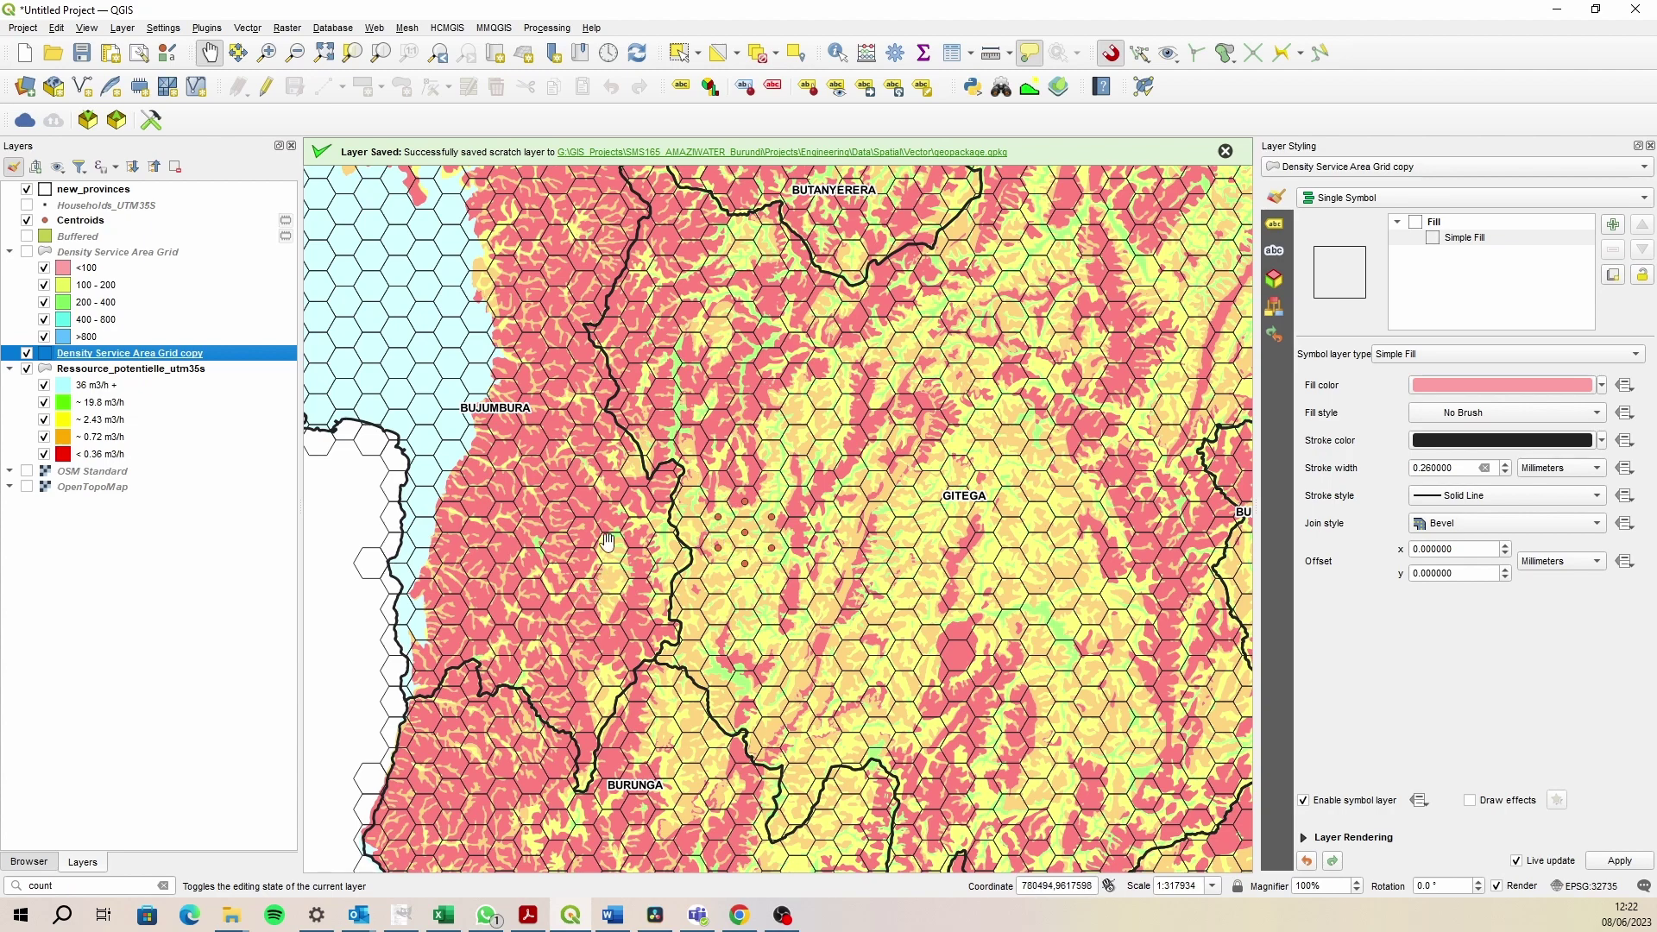
# - Zoom and pan to read hexagon map tips, then bring up Desnity Query.docx
pyautogui.scroll(1, 609, 543)
pyautogui.scroll(1, 608, 544)
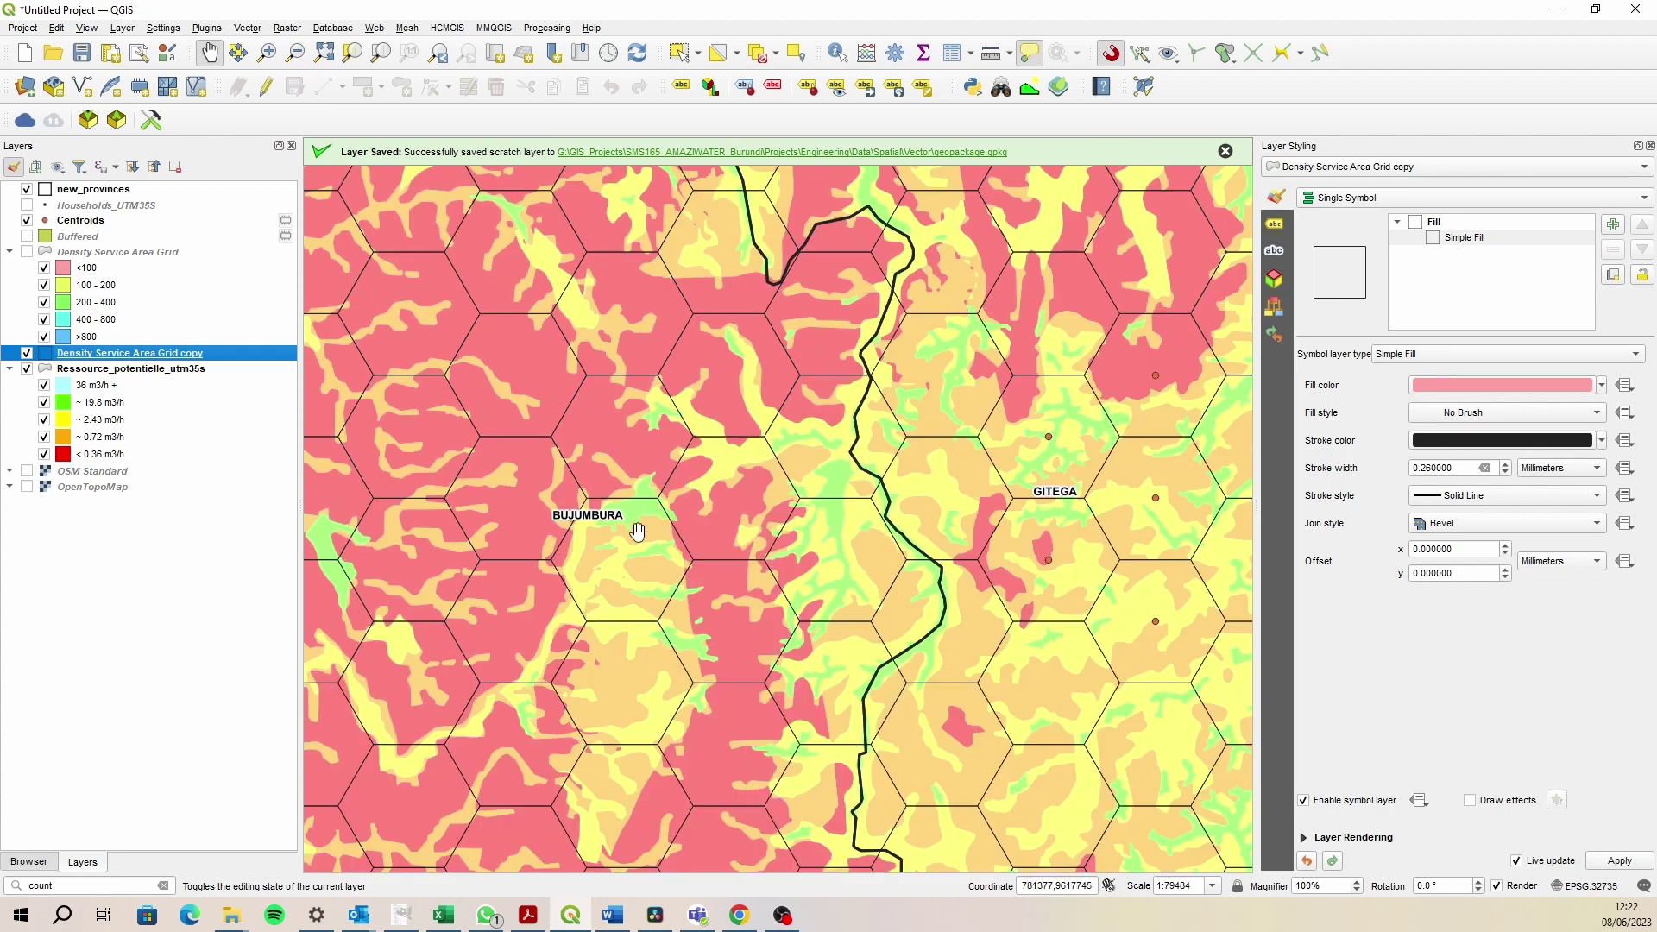
pyautogui.moveTo(627, 528)
pyautogui.moveTo(518, 498)
pyautogui.scroll(-1, 609, 565)
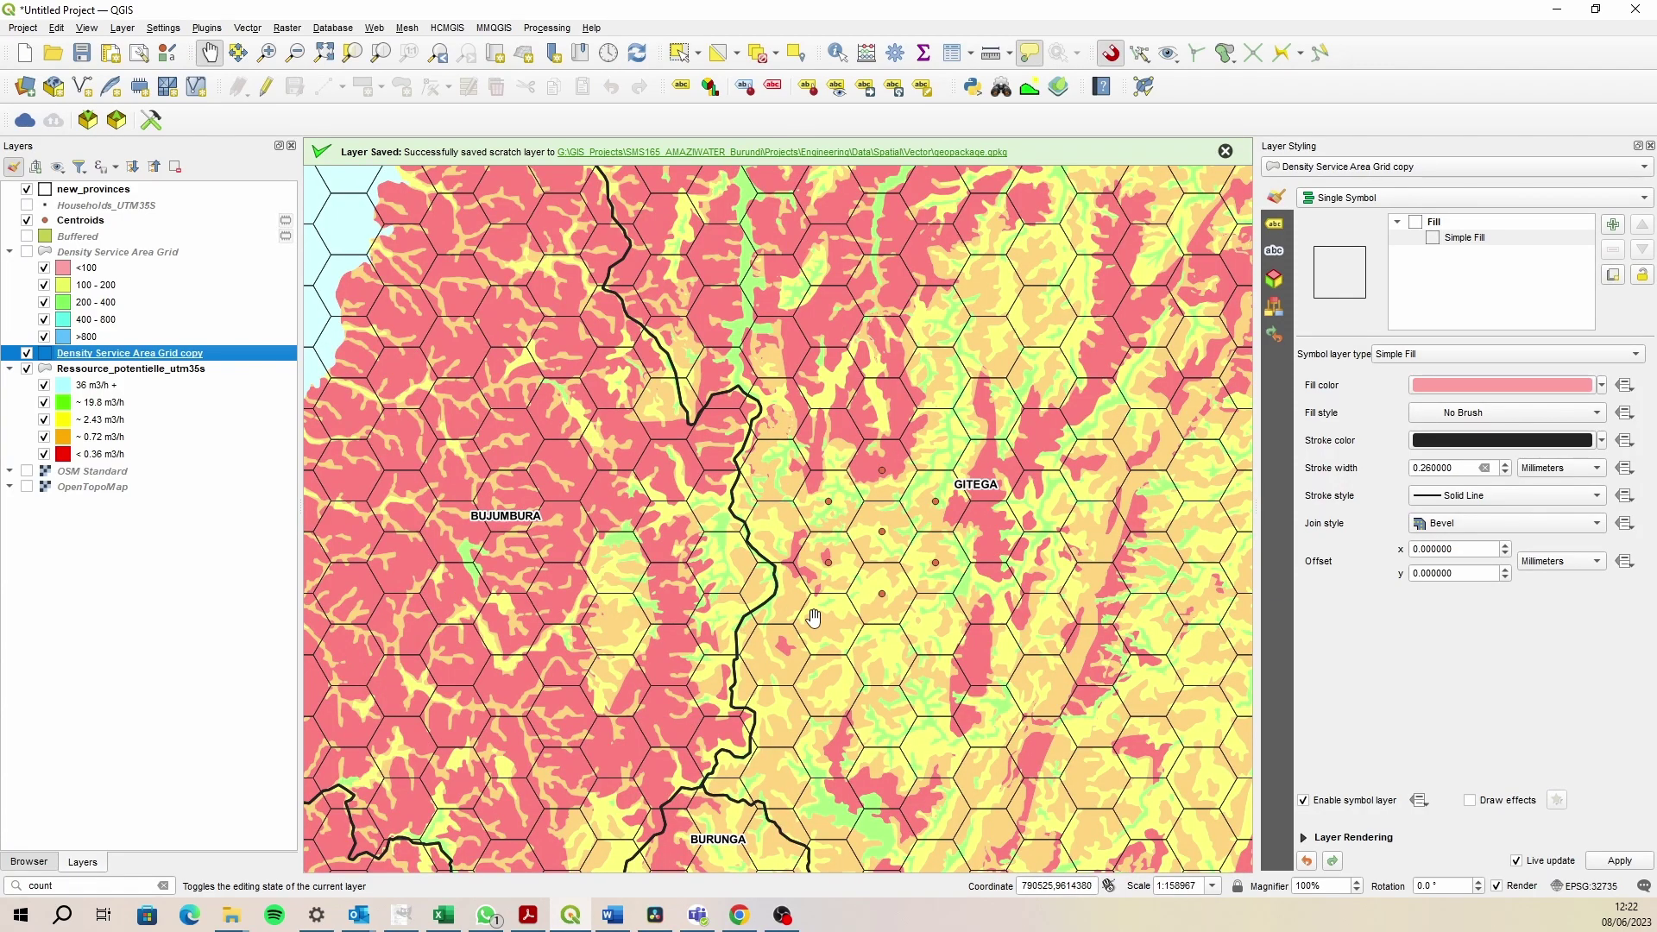
pyautogui.moveTo(844, 628); pyautogui.dragTo(705, 565)
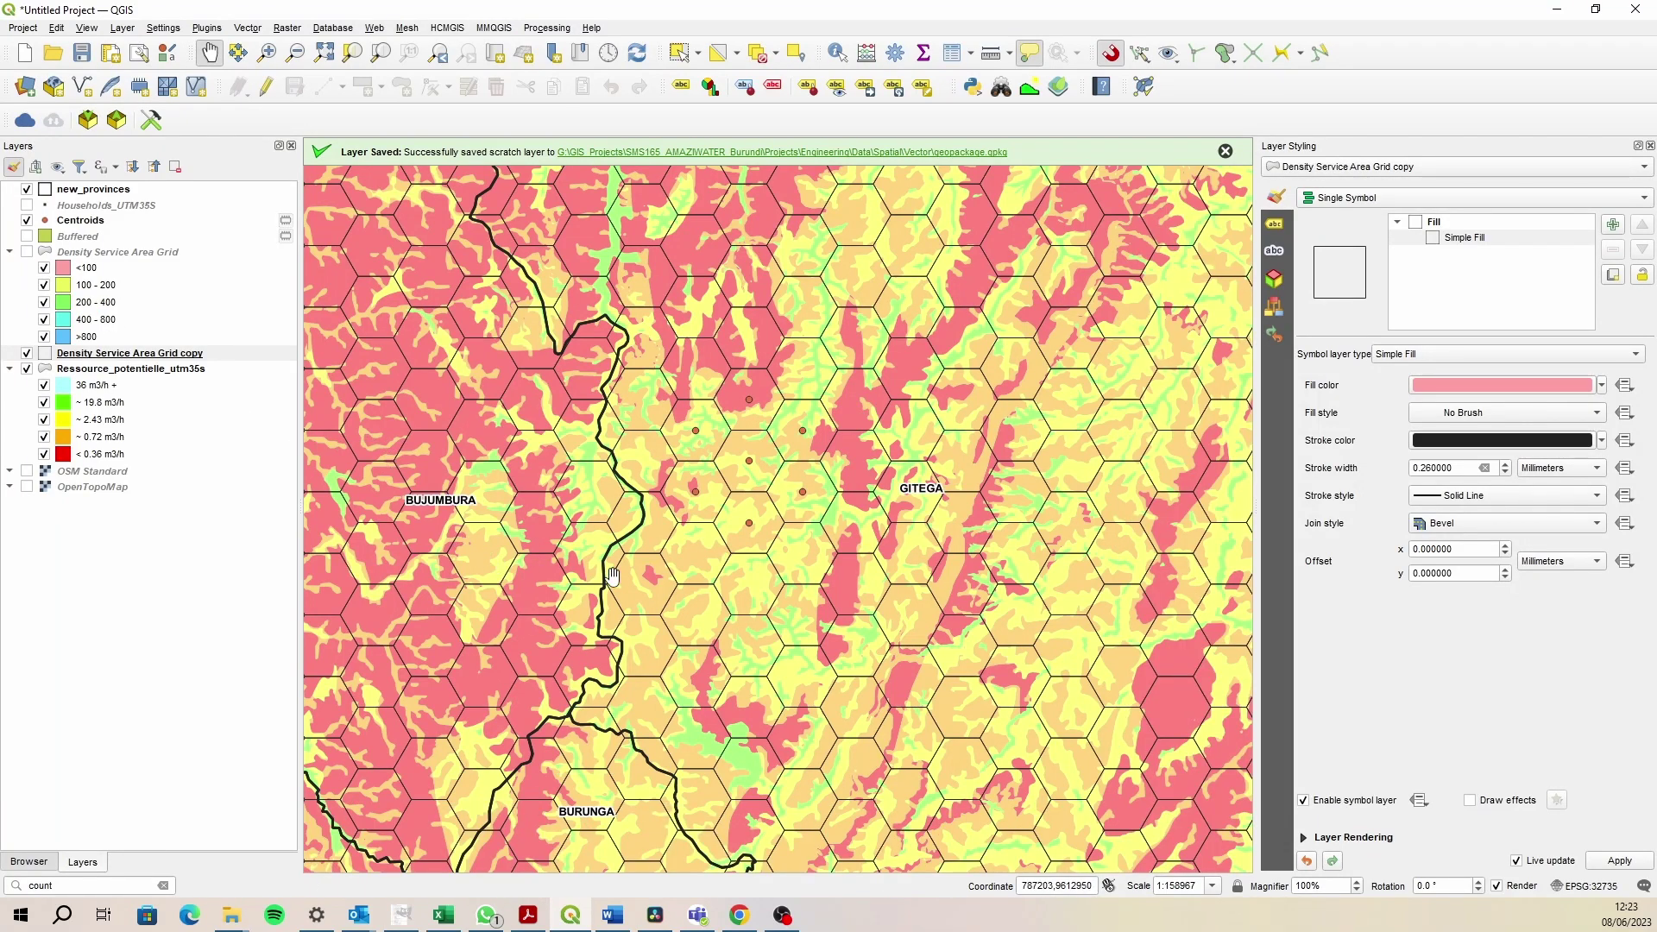
pyautogui.moveTo(613, 577)
pyautogui.click(613, 915)
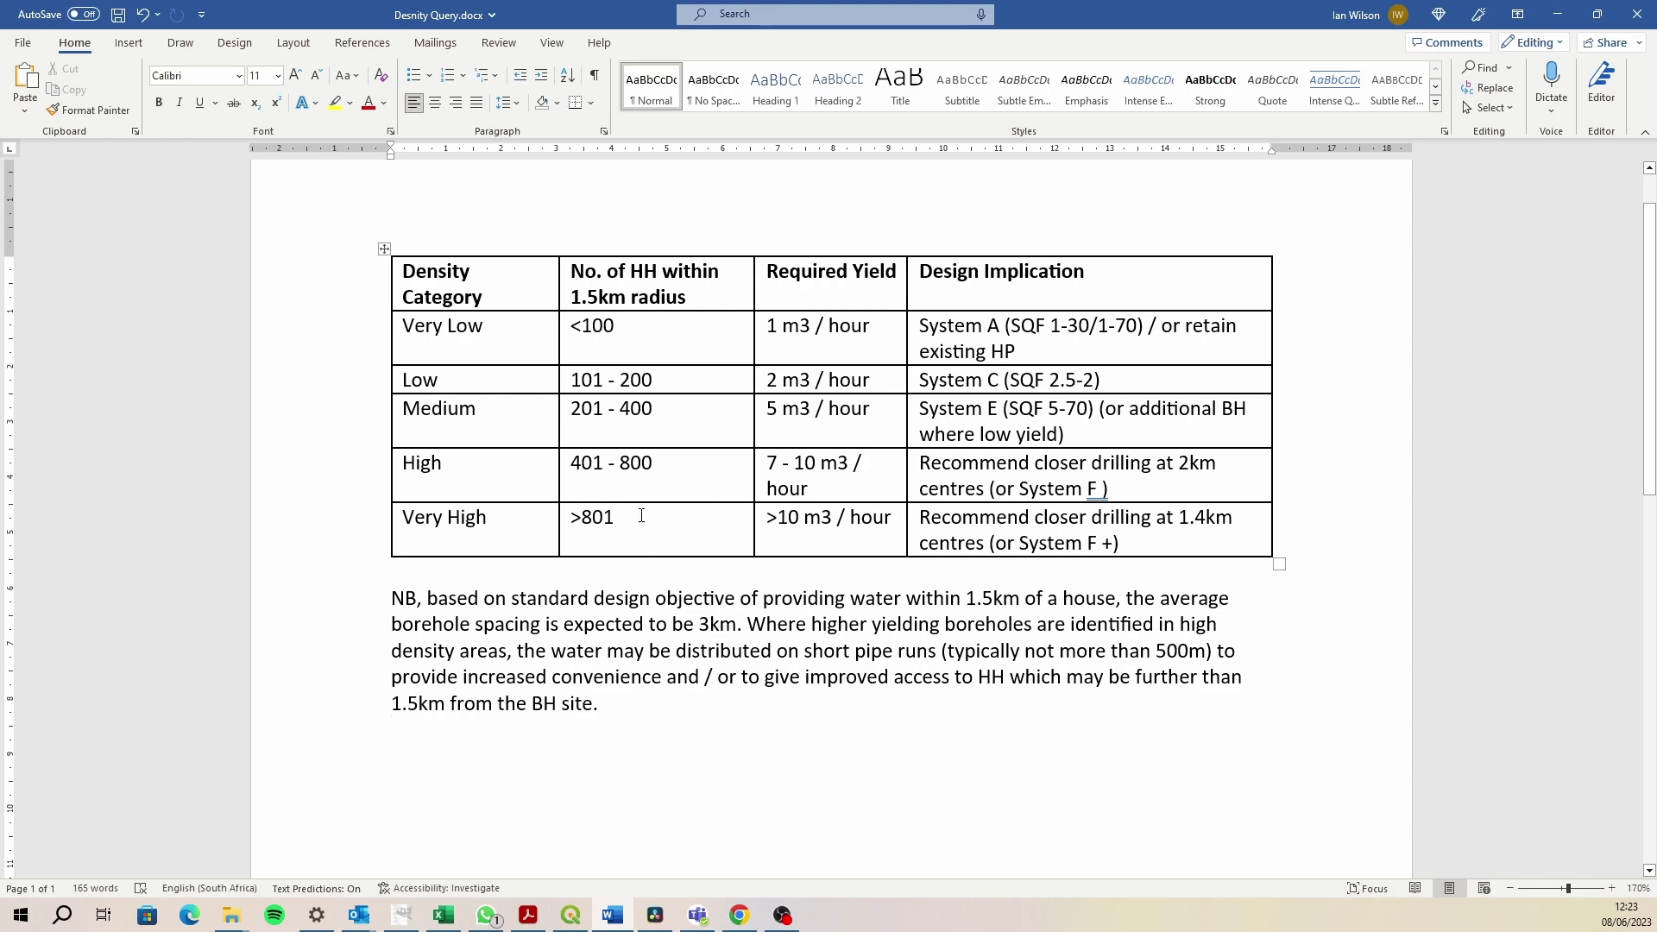
# - Minimize the Word table and read map tips on the outlined hexagons
pyautogui.click(1557, 15)
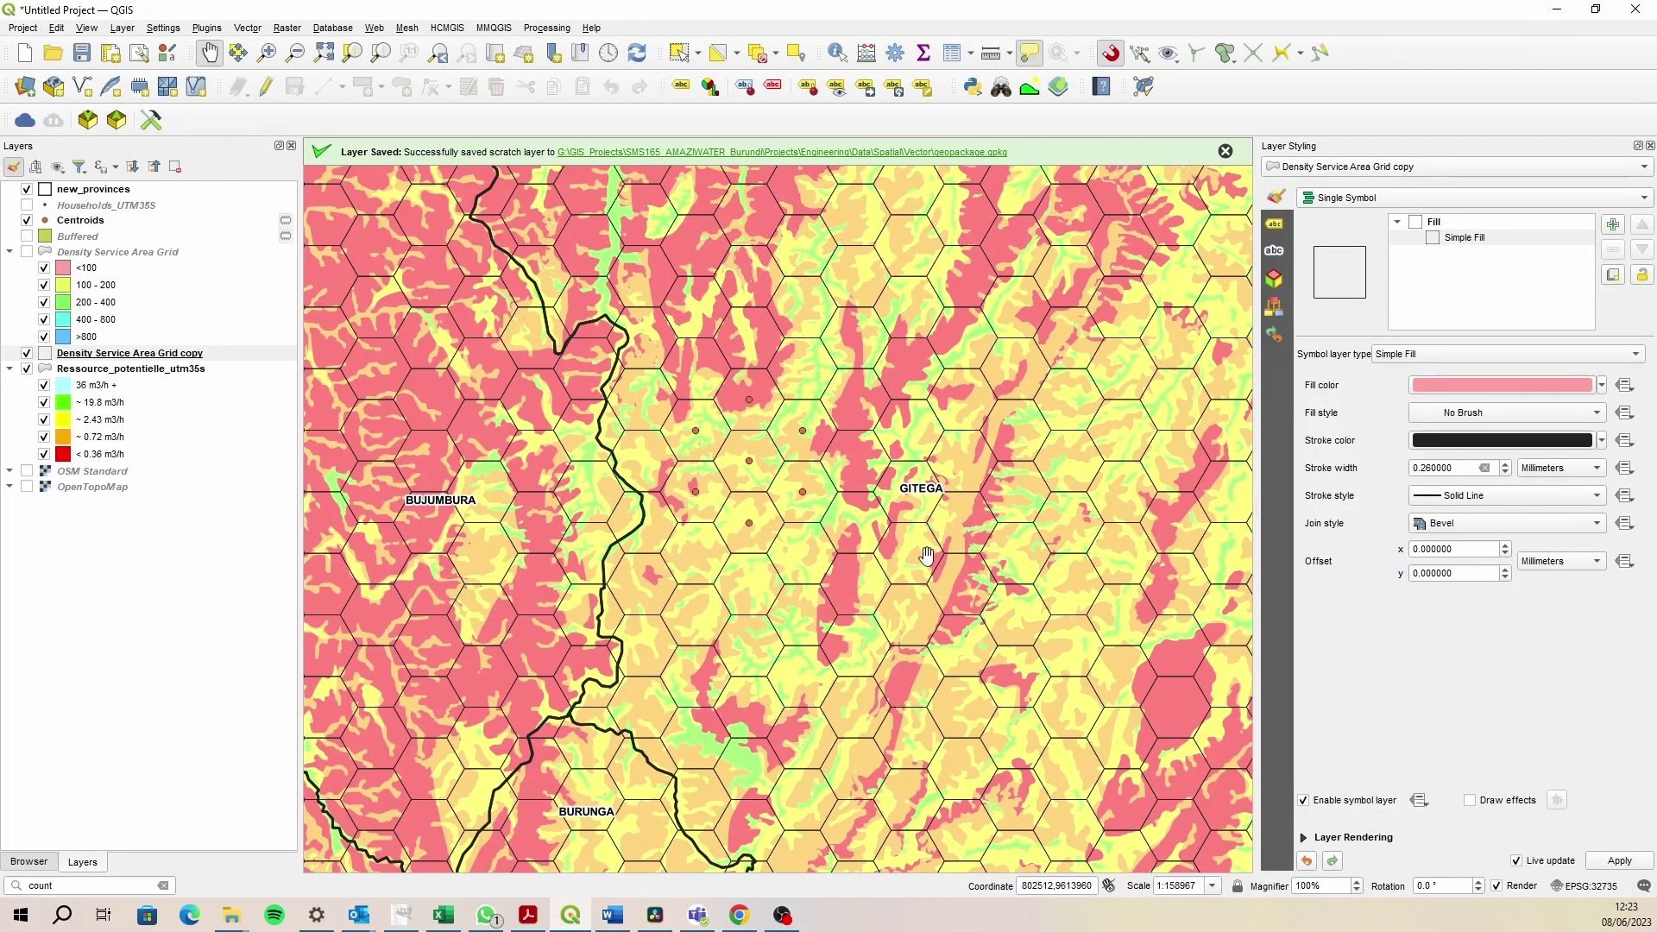
pyautogui.moveTo(926, 555)
pyautogui.moveTo(686, 534)
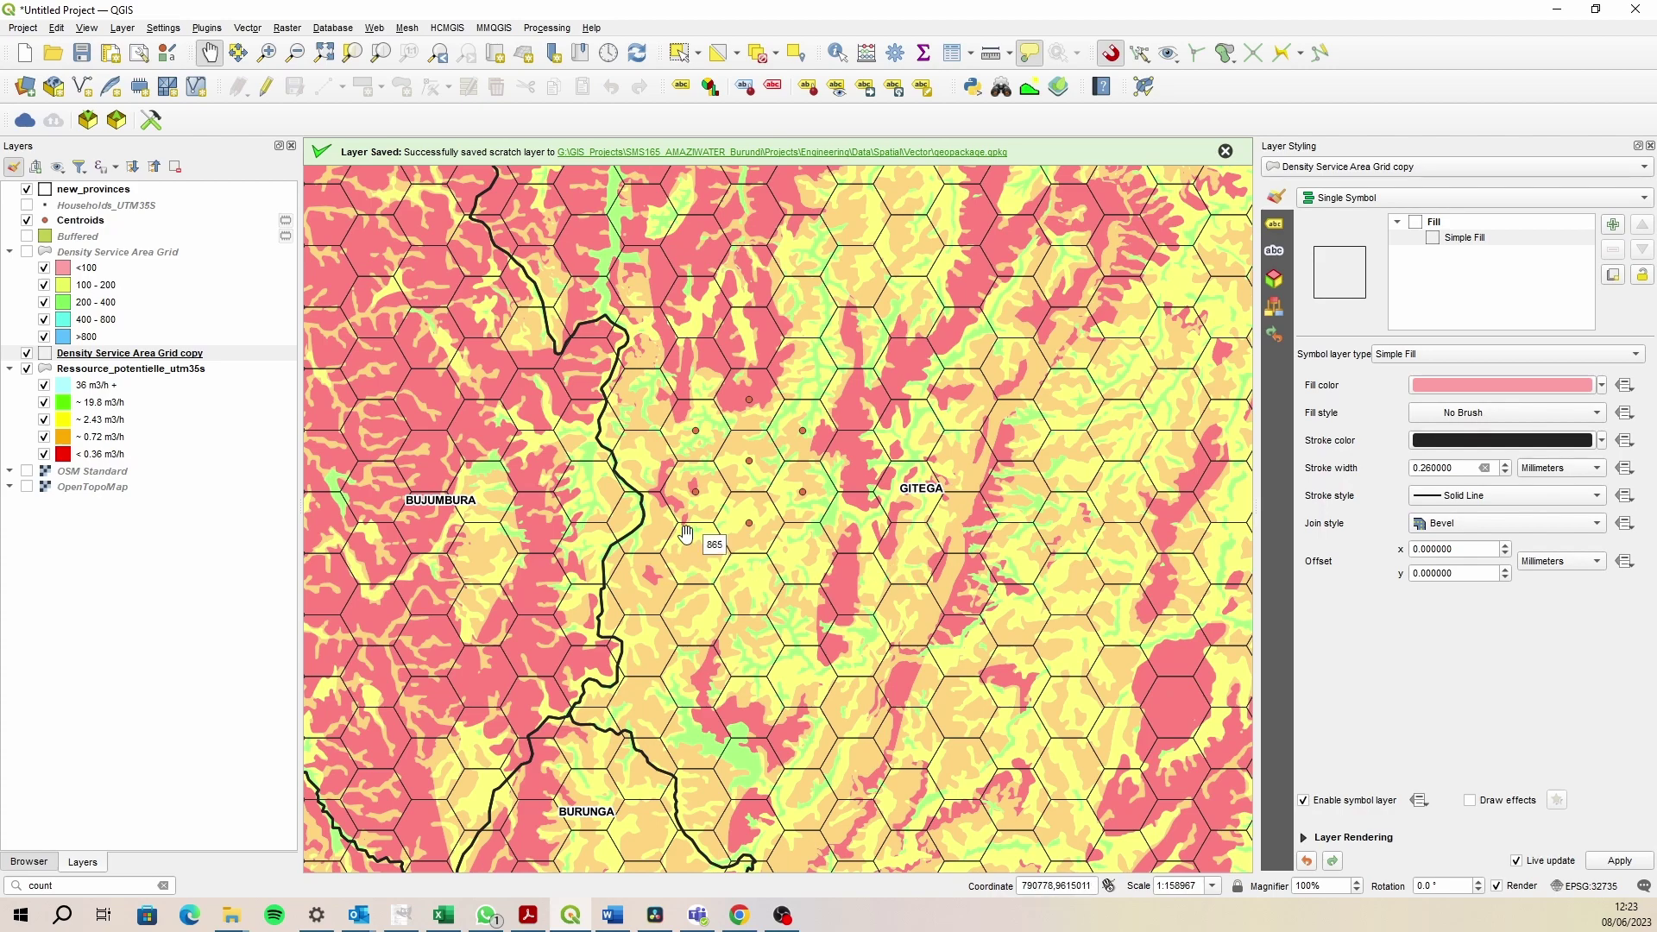